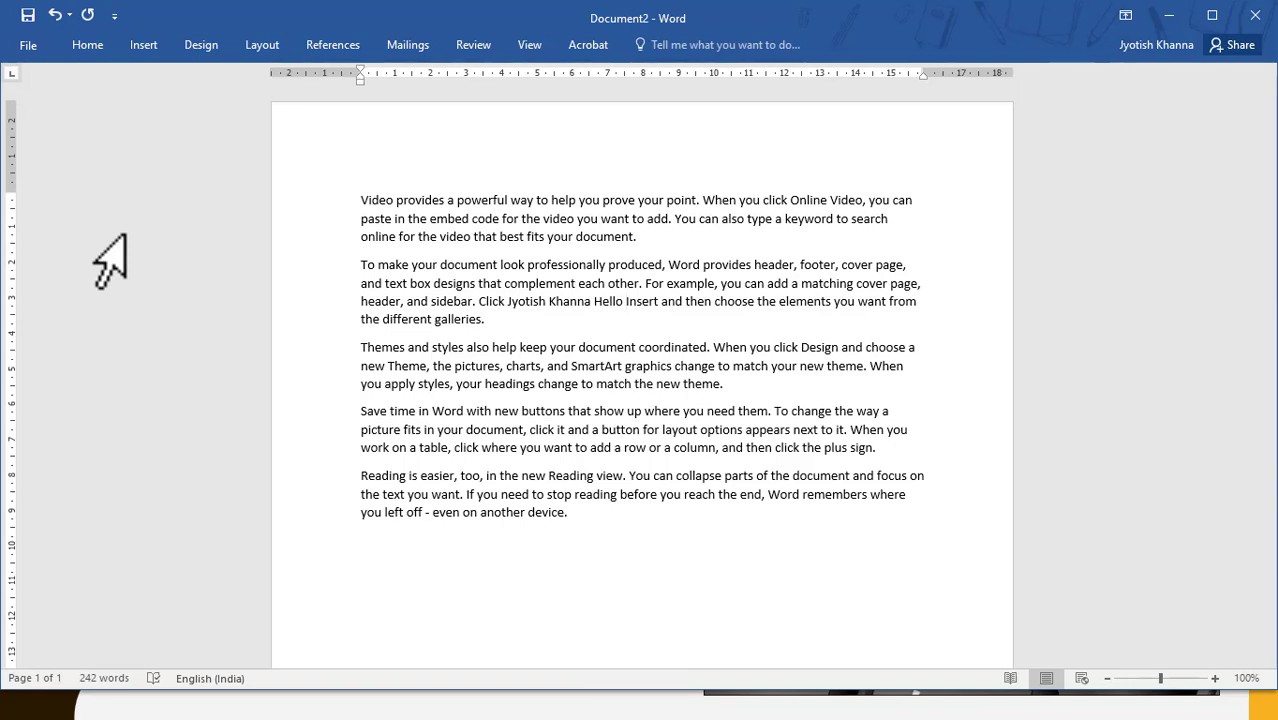
Enable the advanced editing option that uses the Insert key to control overtype mode
{"action": "left_click", "coordinate": [28, 45]}
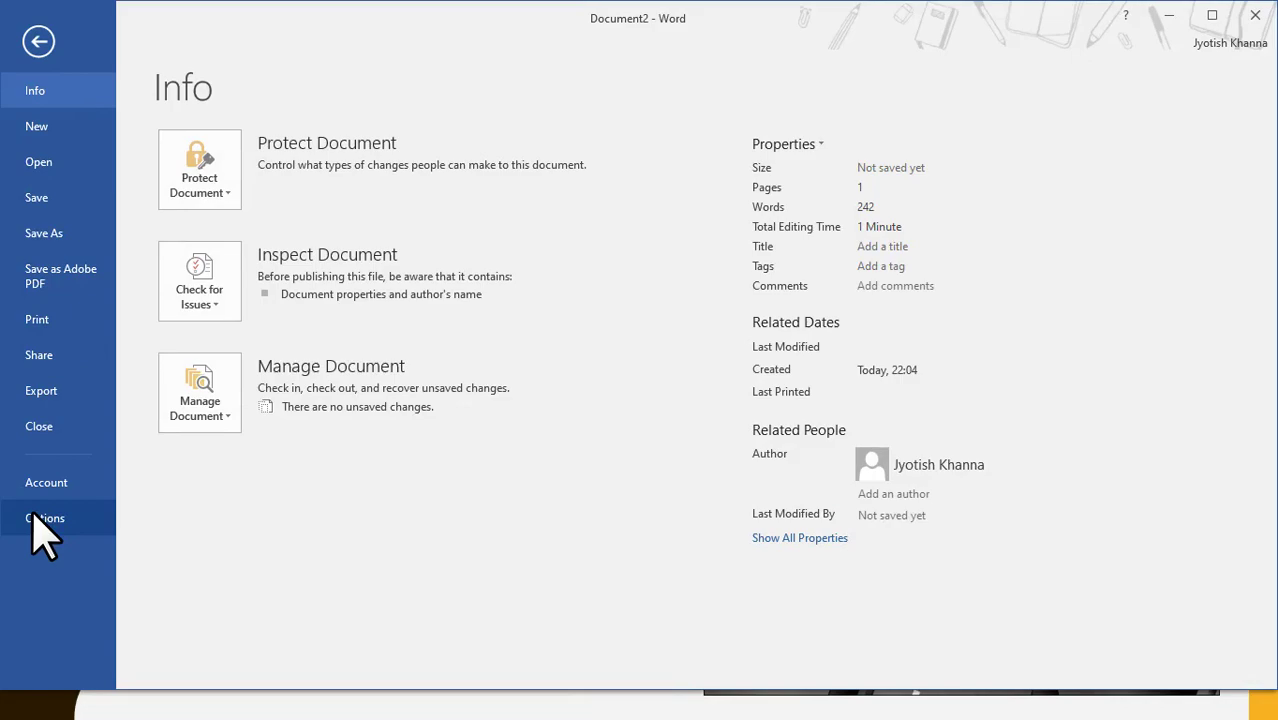
{"action": "left_click", "coordinate": [40, 518]}
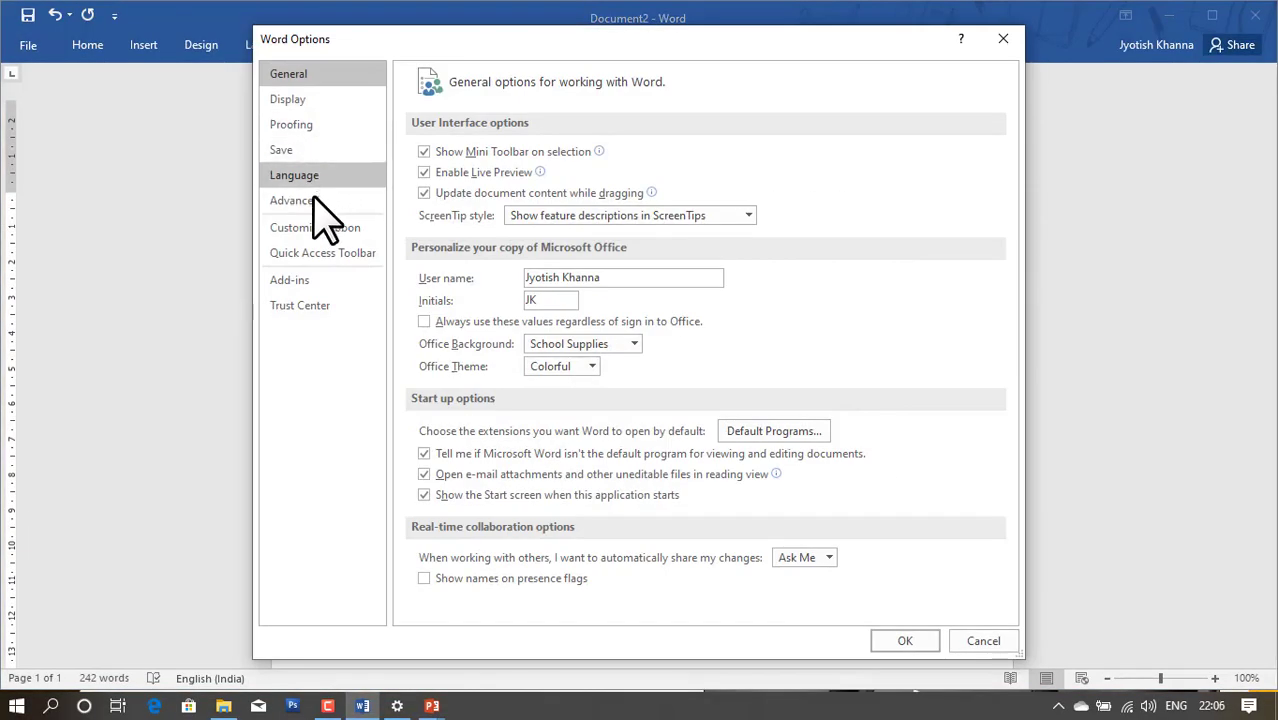
{"action": "left_click", "coordinate": [315, 200]}
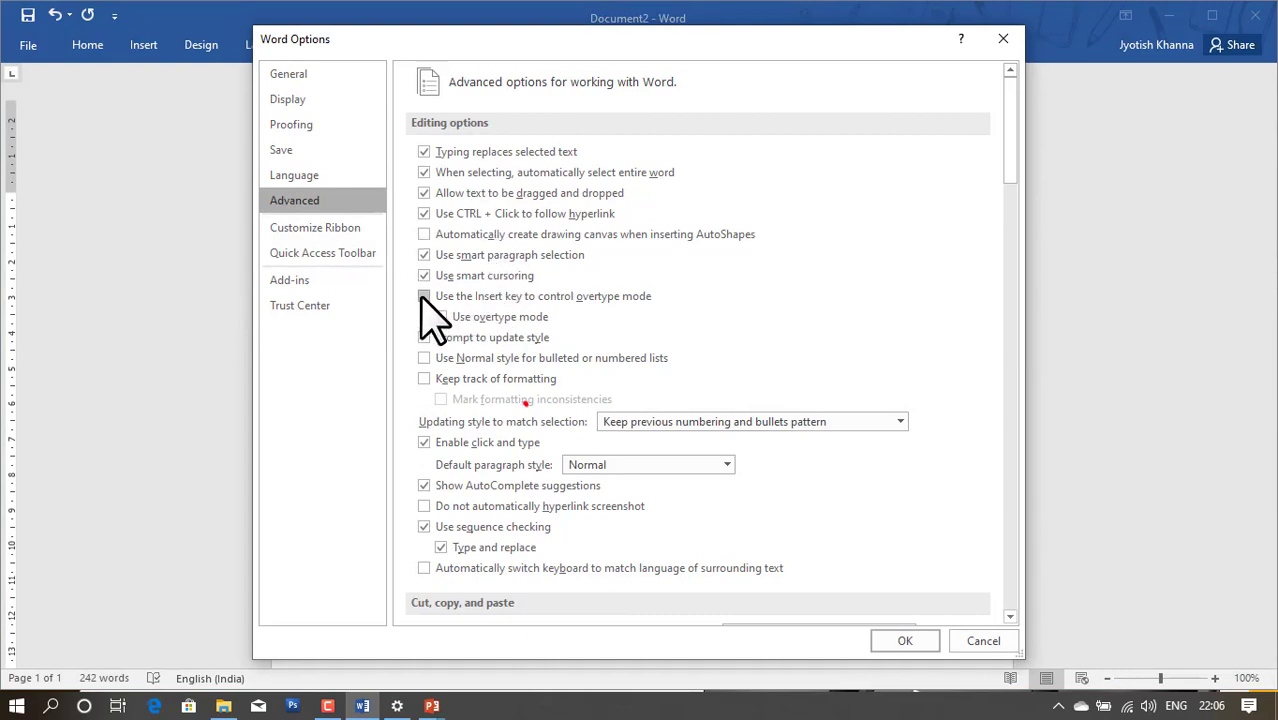
{"action": "left_click", "coordinate": [594, 296]}
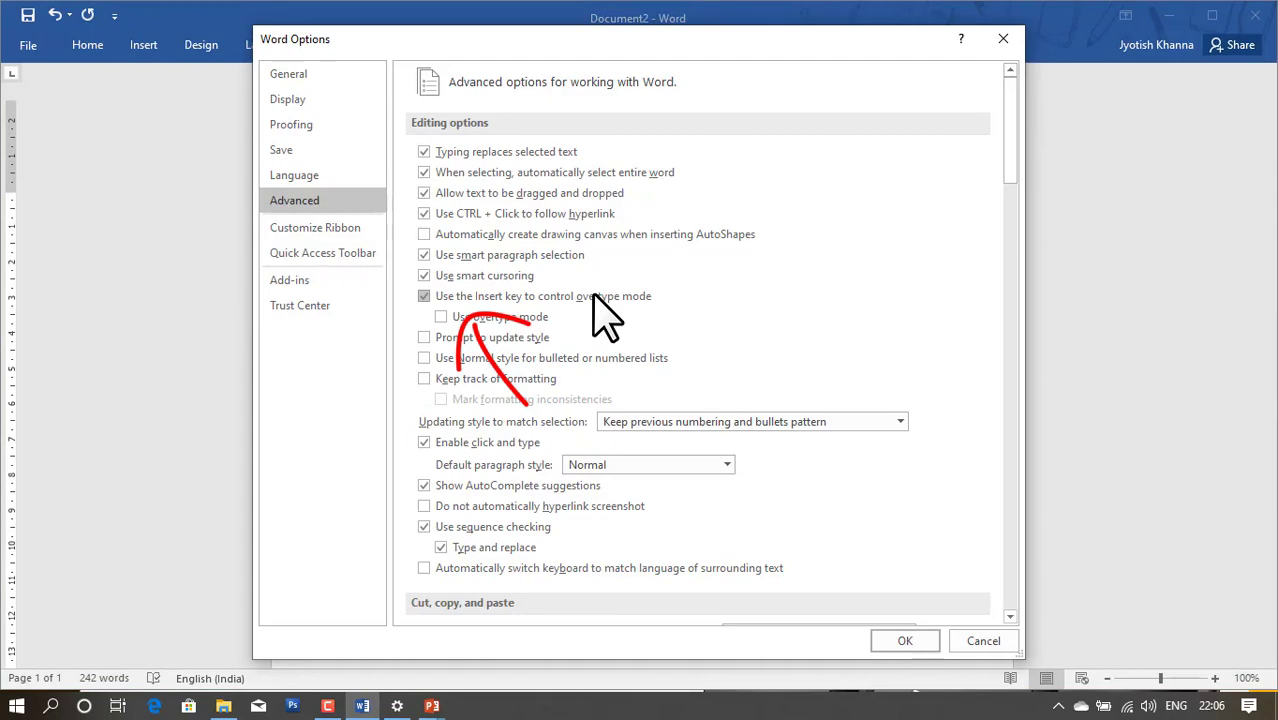
{"action": "left_click", "coordinate": [928, 641]}
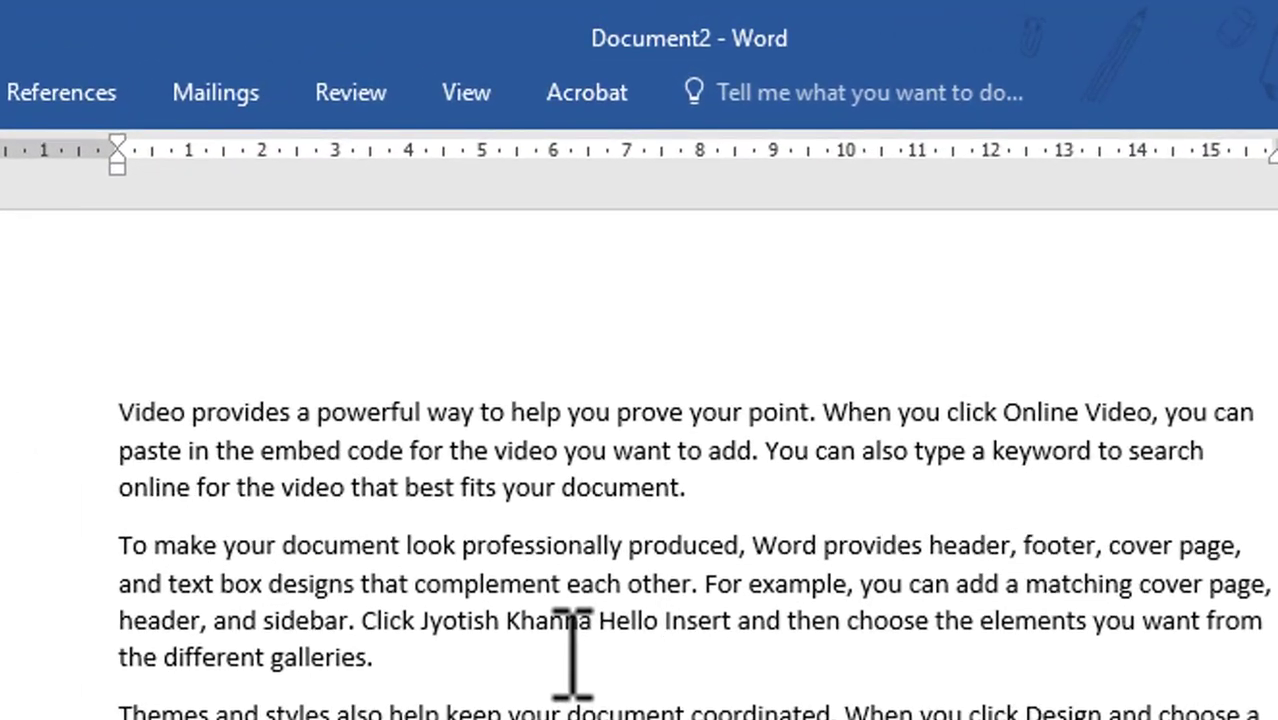
Insert "Smarto Systems" after "Hello" in the second paragraph and leave the cursor at the end of the added words
{"action": "type", "text": "Smarto Syst"}
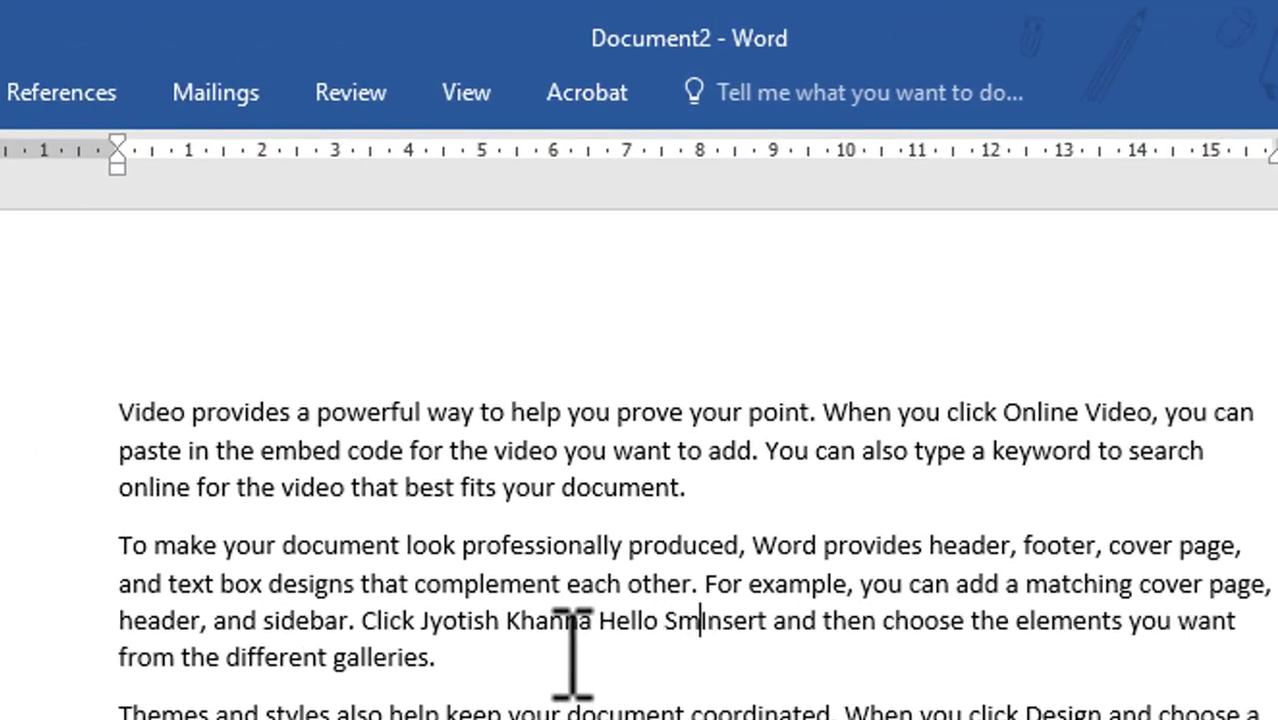
{"action": "type", "text": "ems"}
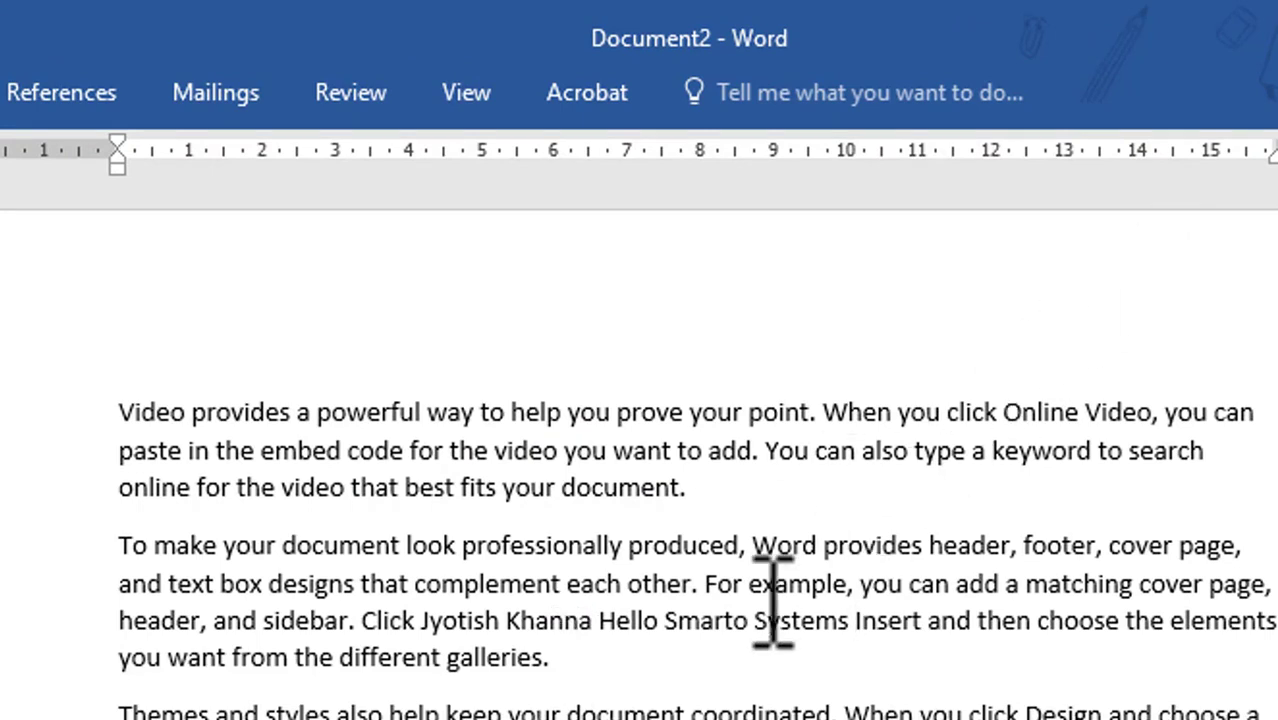
{"action": "left_click_drag", "start_coordinate": [666, 620], "coordinate": [840, 620]}
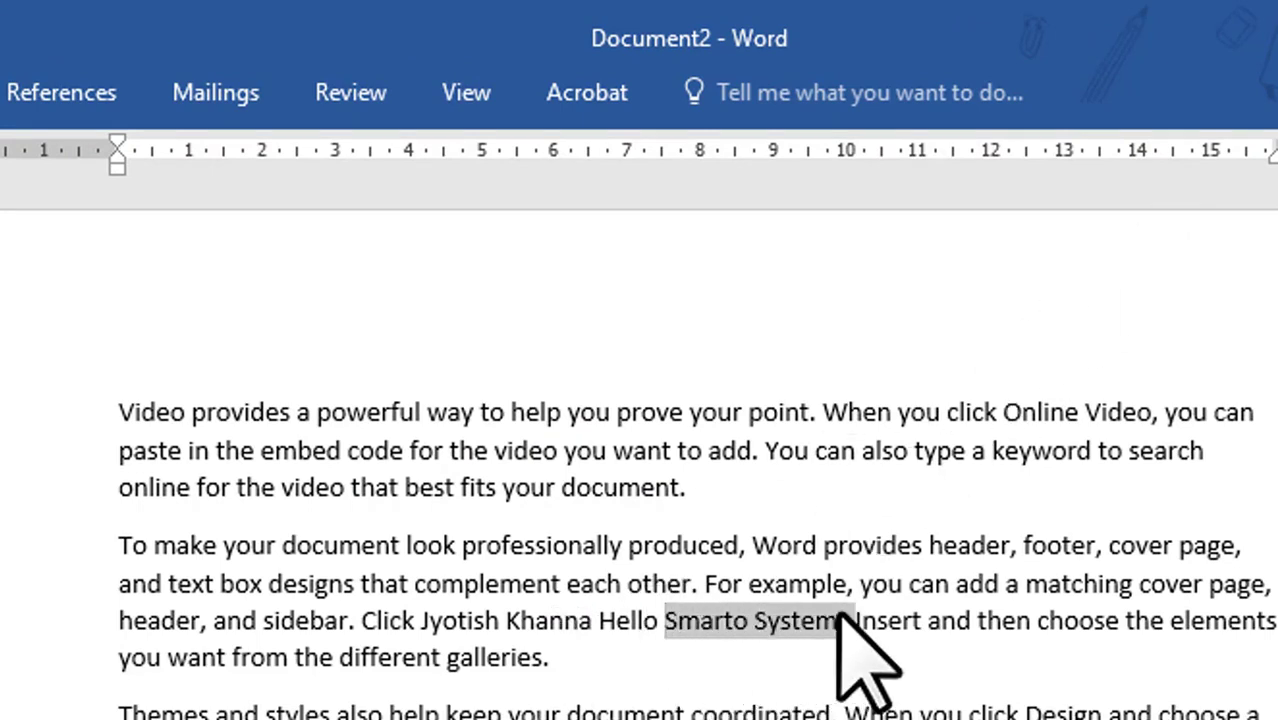
{"action": "left_click", "coordinate": [848, 620]}
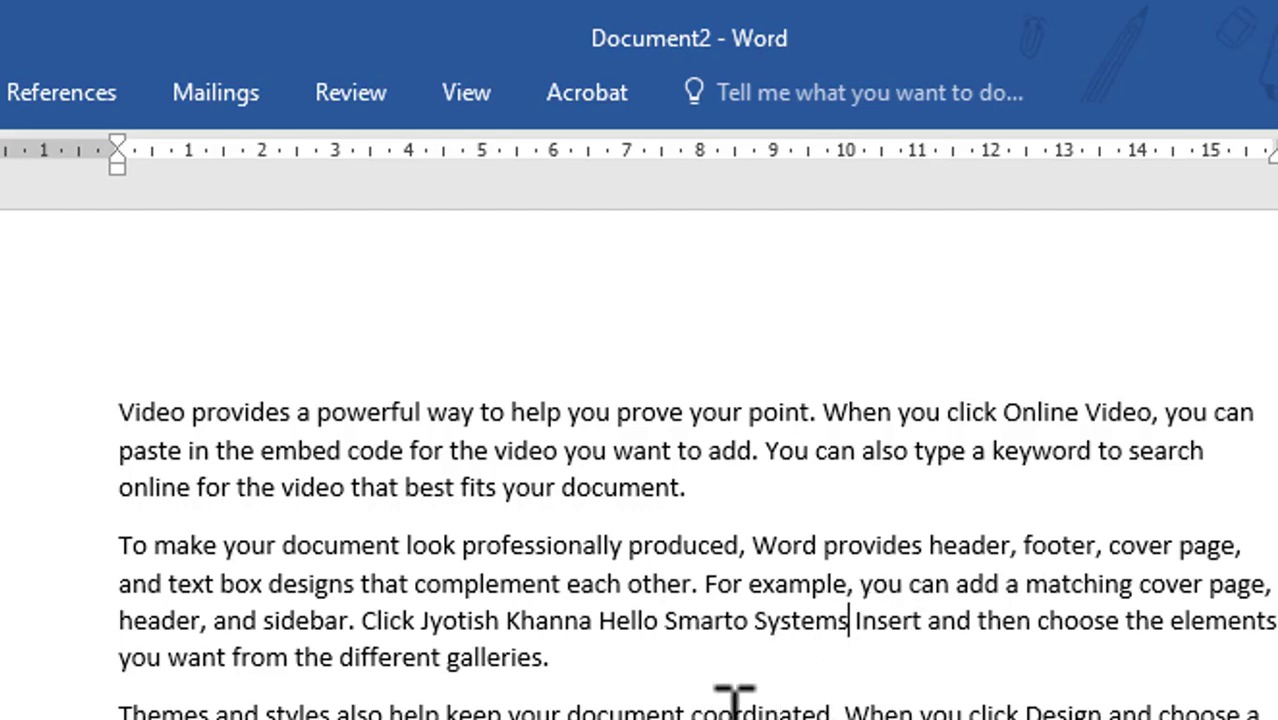
Switch to overtype mode and overwrite the text following "Smarto Systems" in the second paragraph with another "Smarto Systems"
{"action": "key", "text": "Insert"}
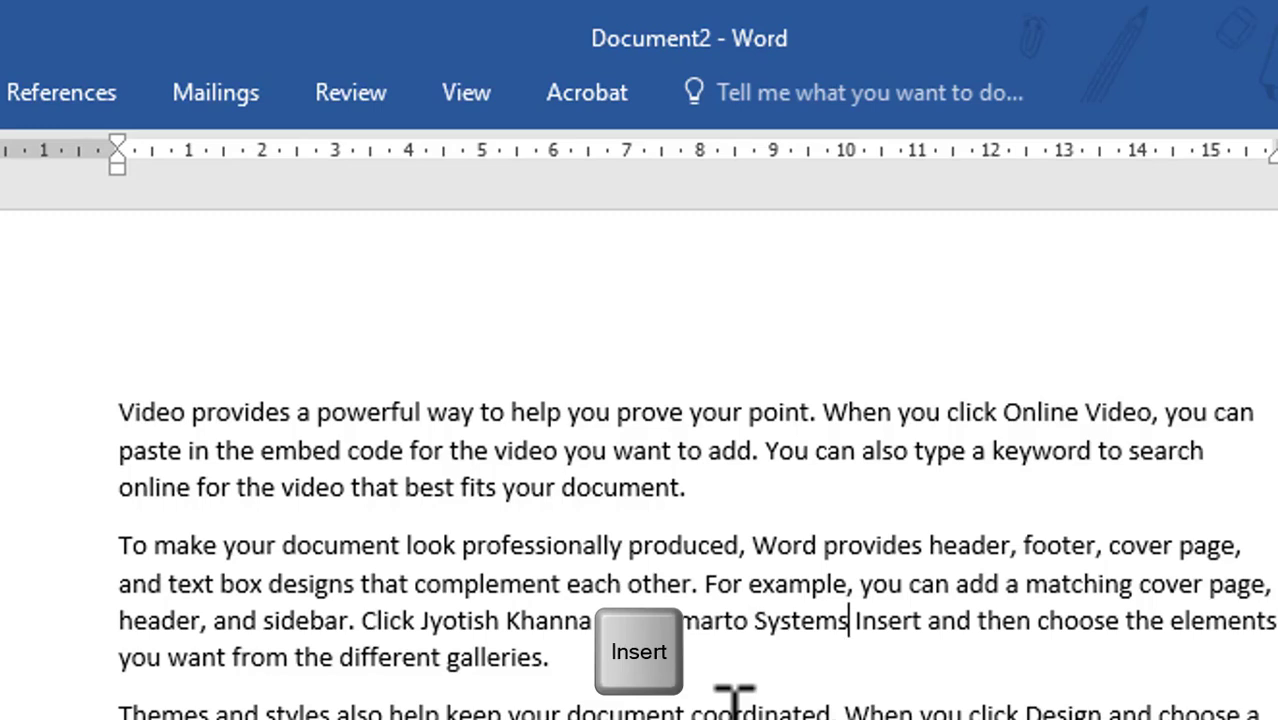
{"action": "type", "text": "Sma"}
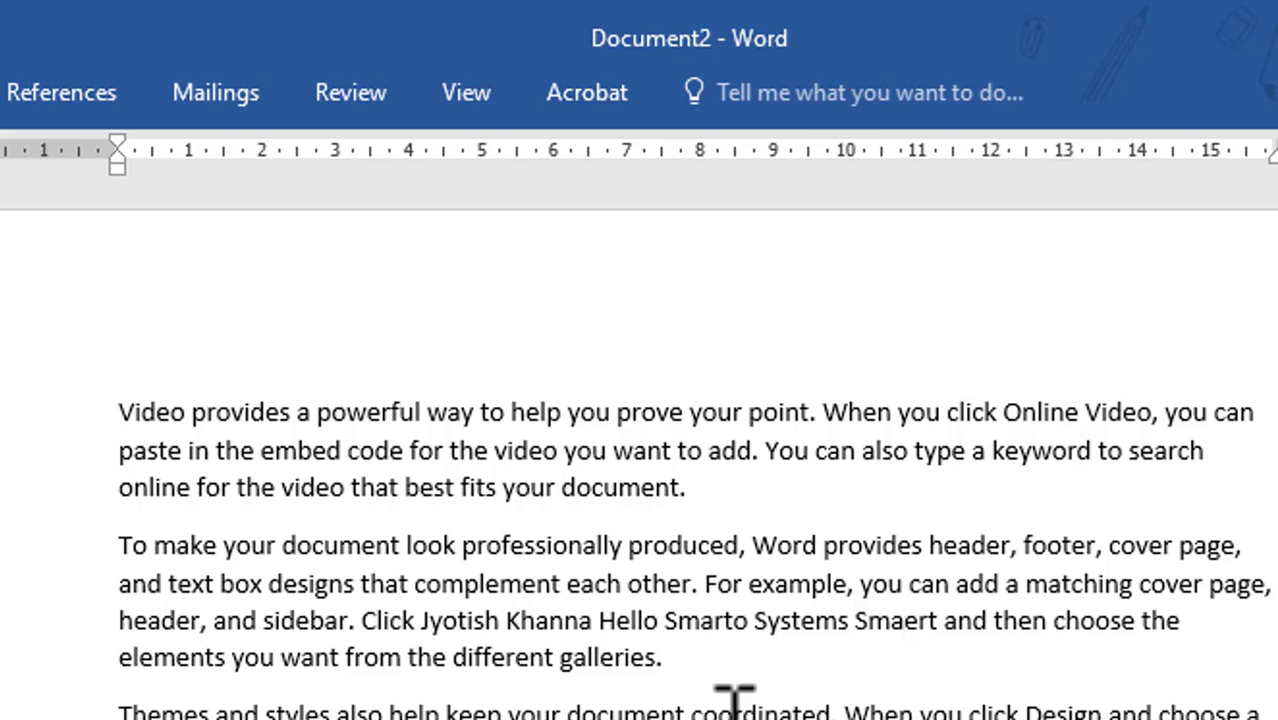
{"action": "key", "text": "shift+Right"}
{"action": "key", "text": "Delete"}
{"action": "type", "text": "r"}
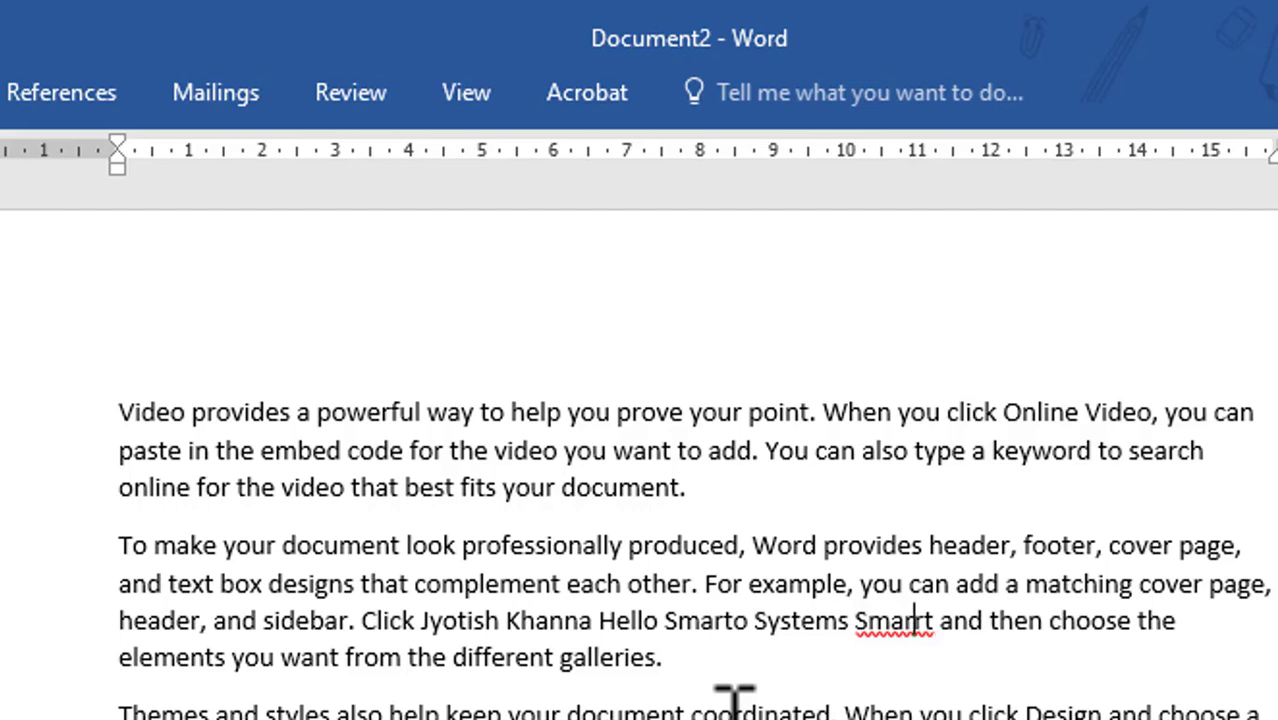
{"action": "type", "text": "tpo"}
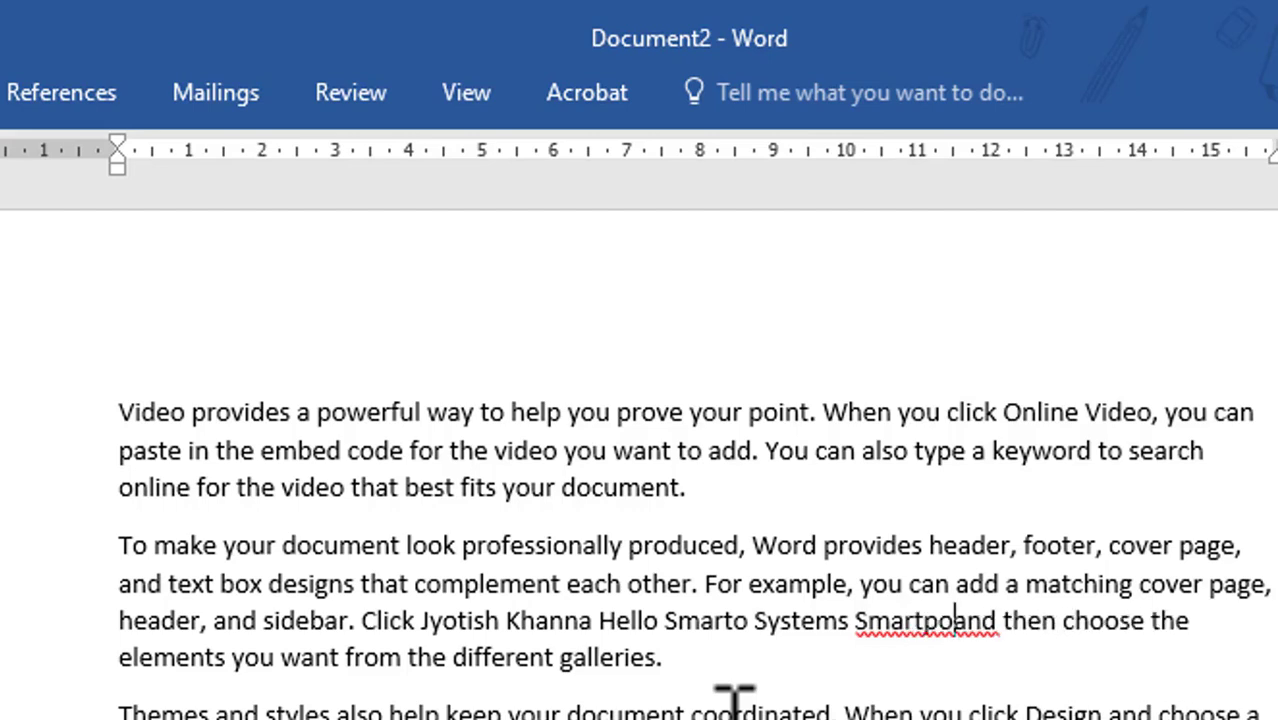
{"action": "key", "text": "BackSpace"}
{"action": "key", "text": "BackSpace"}
{"action": "type", "text": "o Sys"}
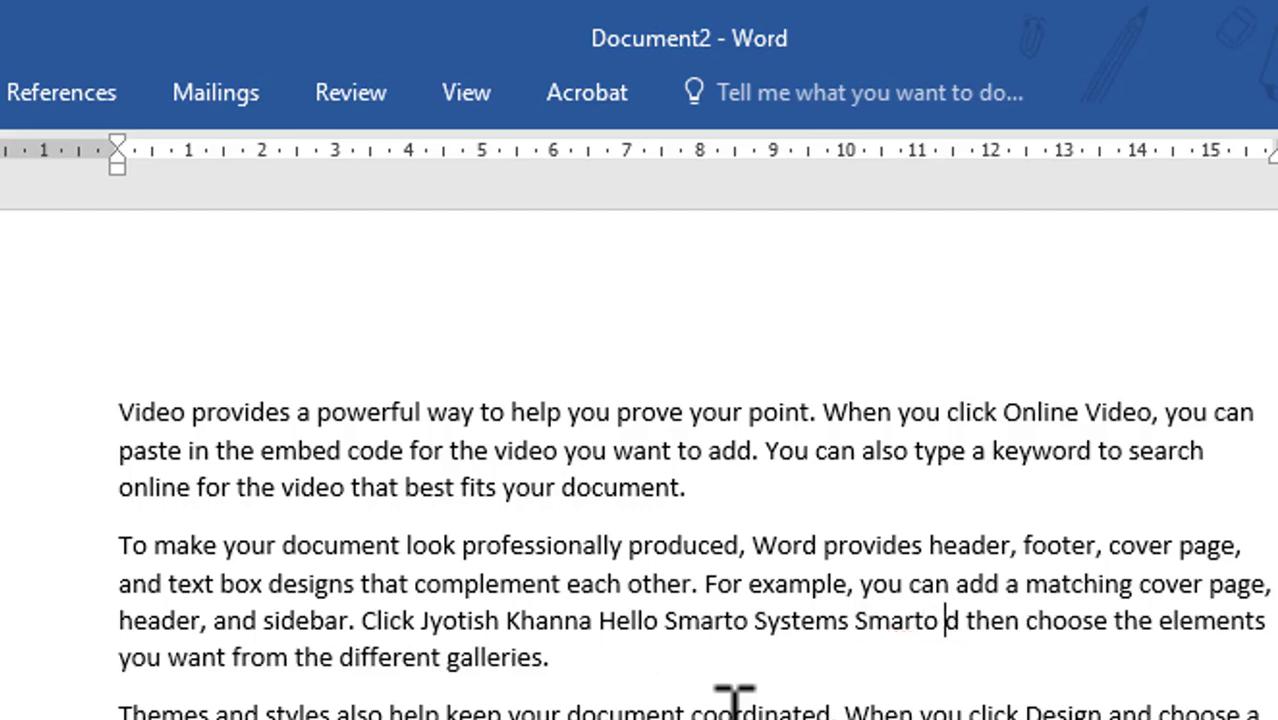
{"action": "type", "text": "tems"}
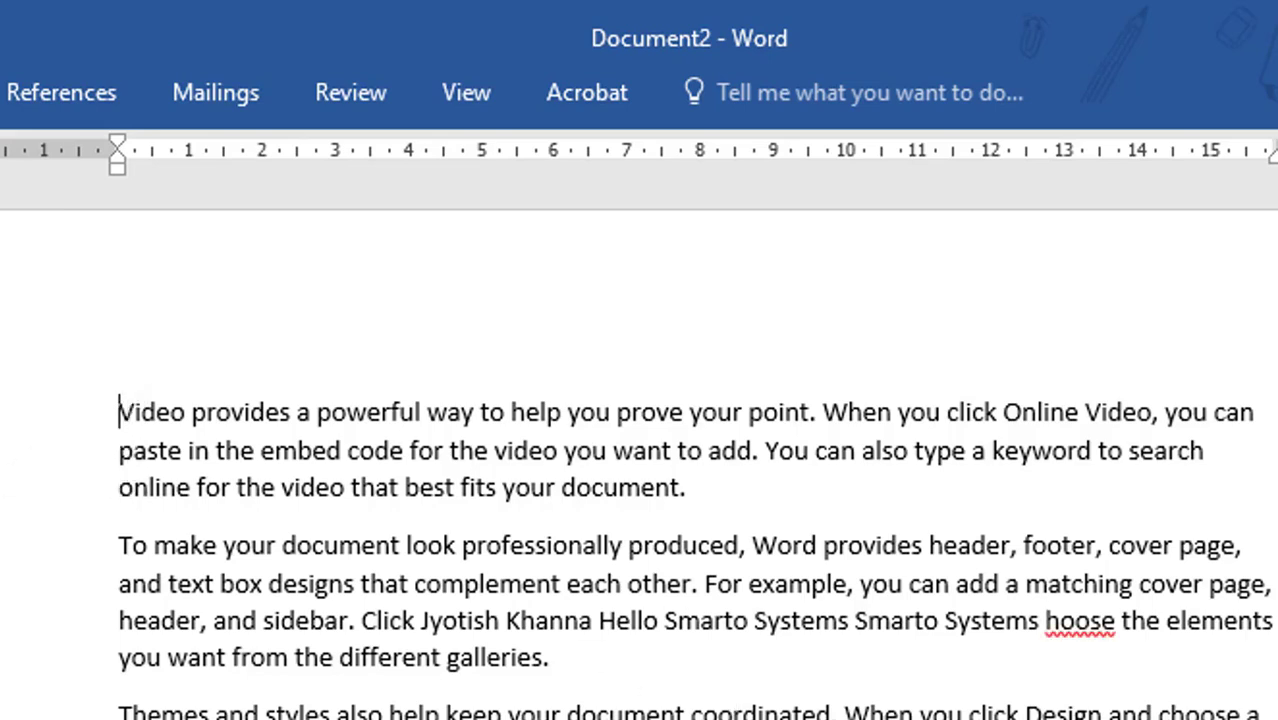
Overwrite the beginning of the first paragraph with "Hello how are you? Whats going on"
{"action": "type", "text": "Hello"}
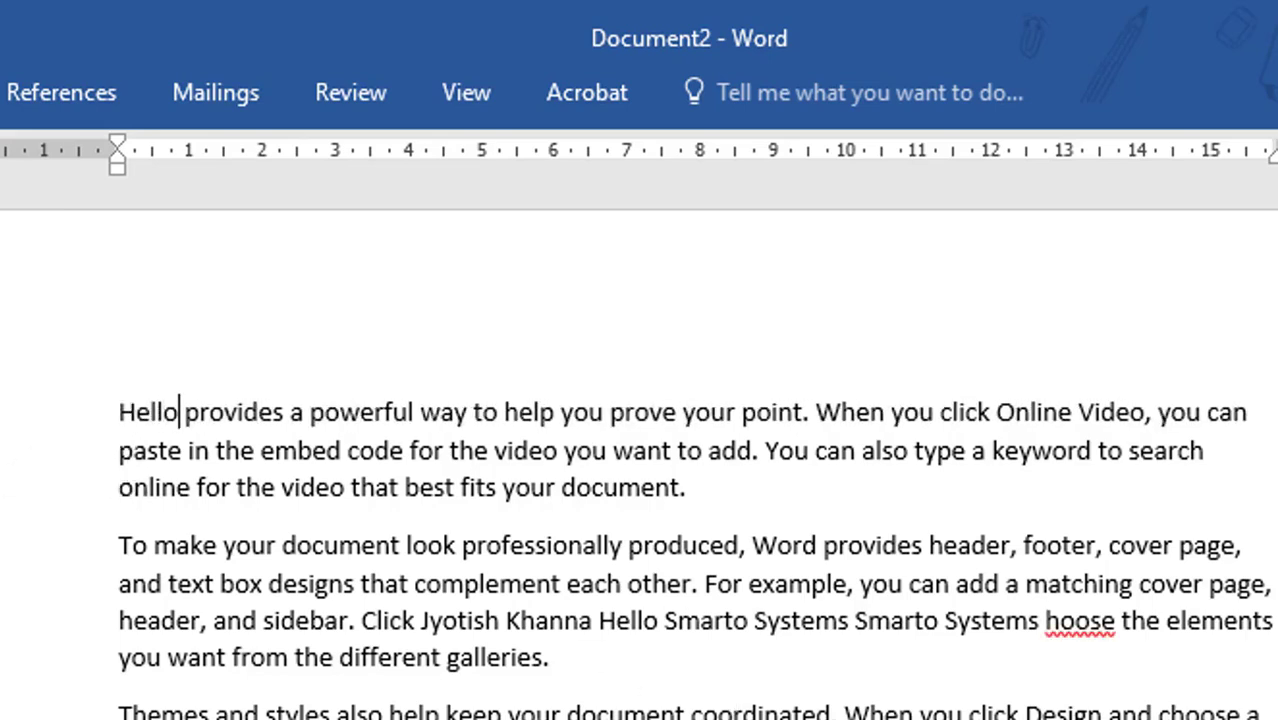
{"action": "type", "text": " how are you? What"}
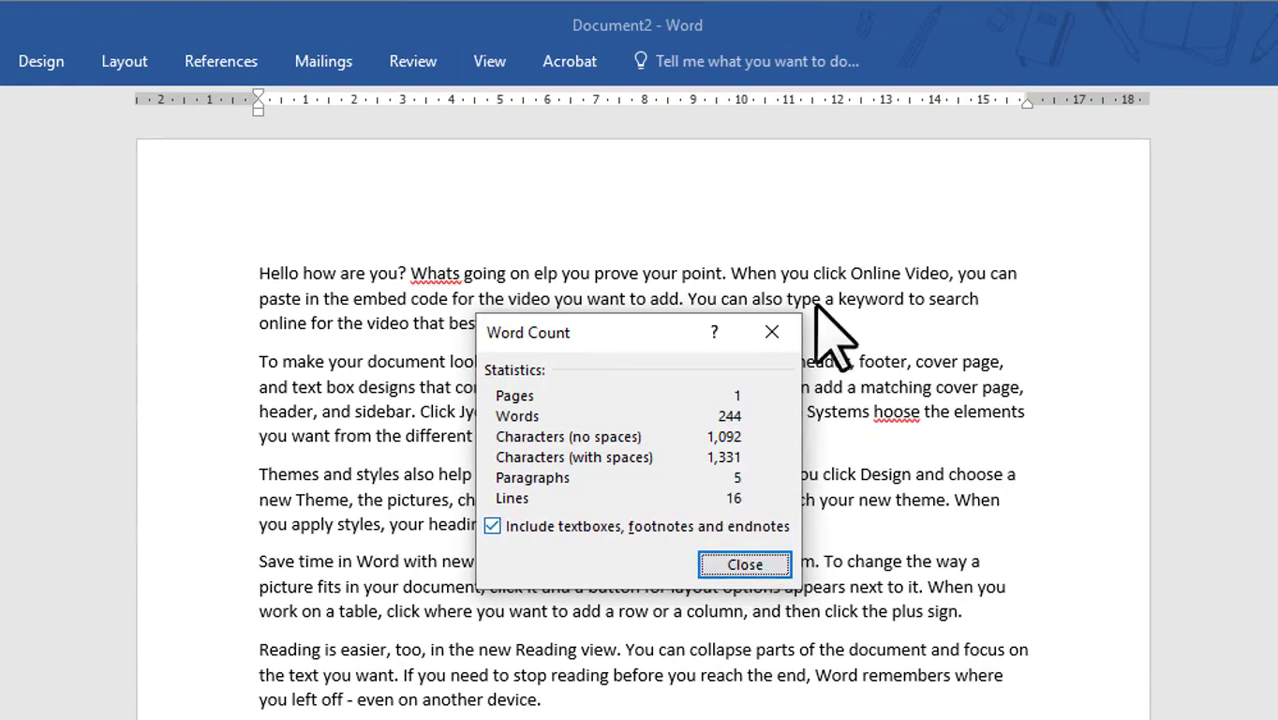
Check the document's word count statistics and enter "Hello How are you." after the blank gap in the first paragraph
{"action": "left_click", "coordinate": [772, 332]}
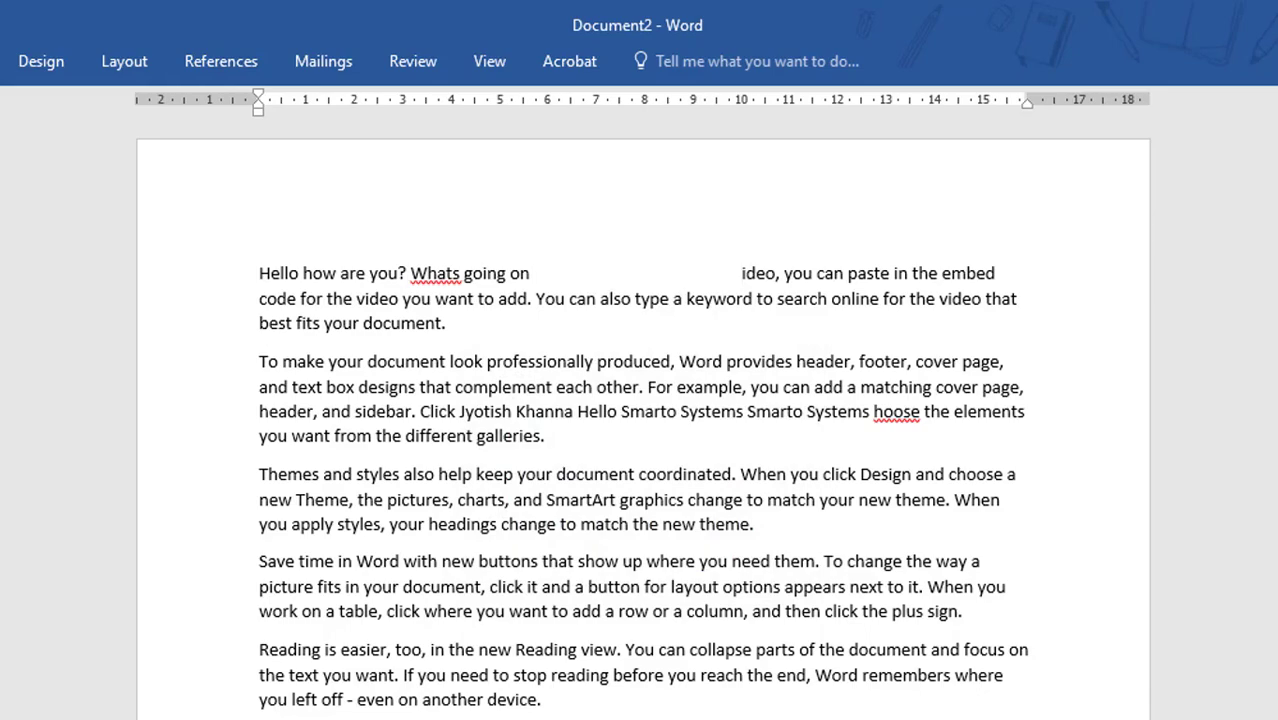
{"action": "key", "text": "ctrl+shift+g"}
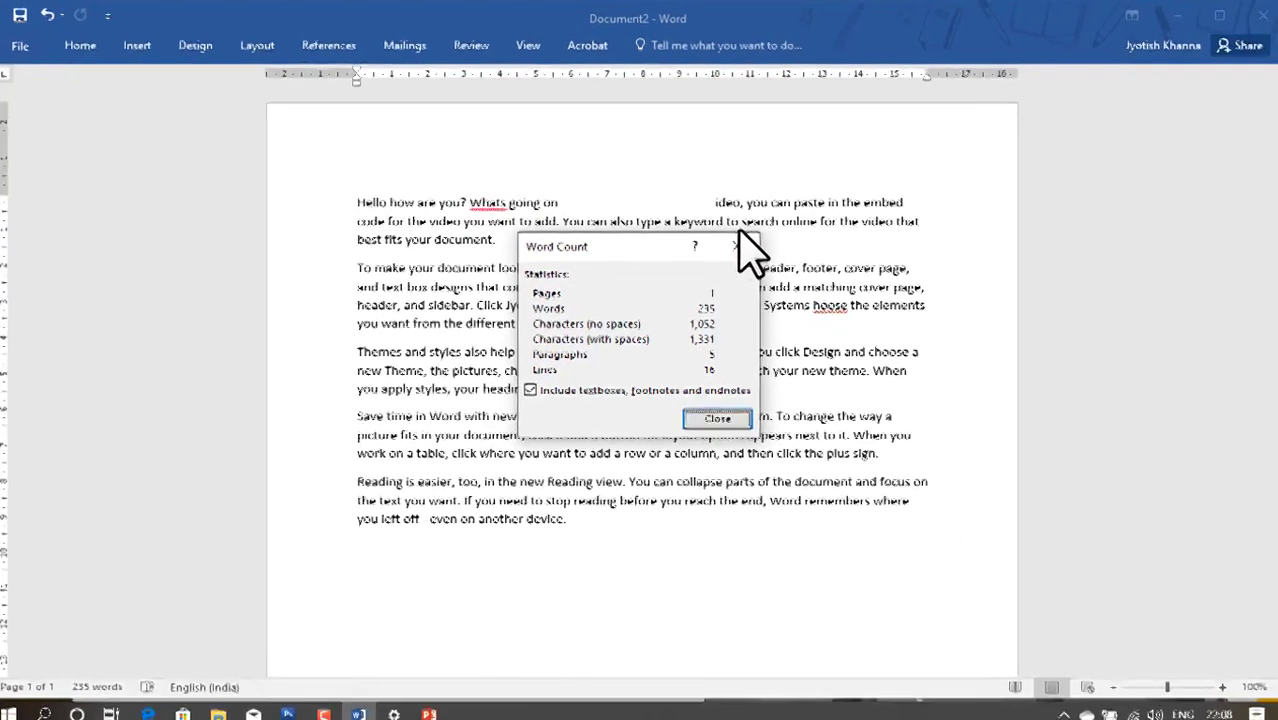
{"action": "left_click", "coordinate": [738, 243]}
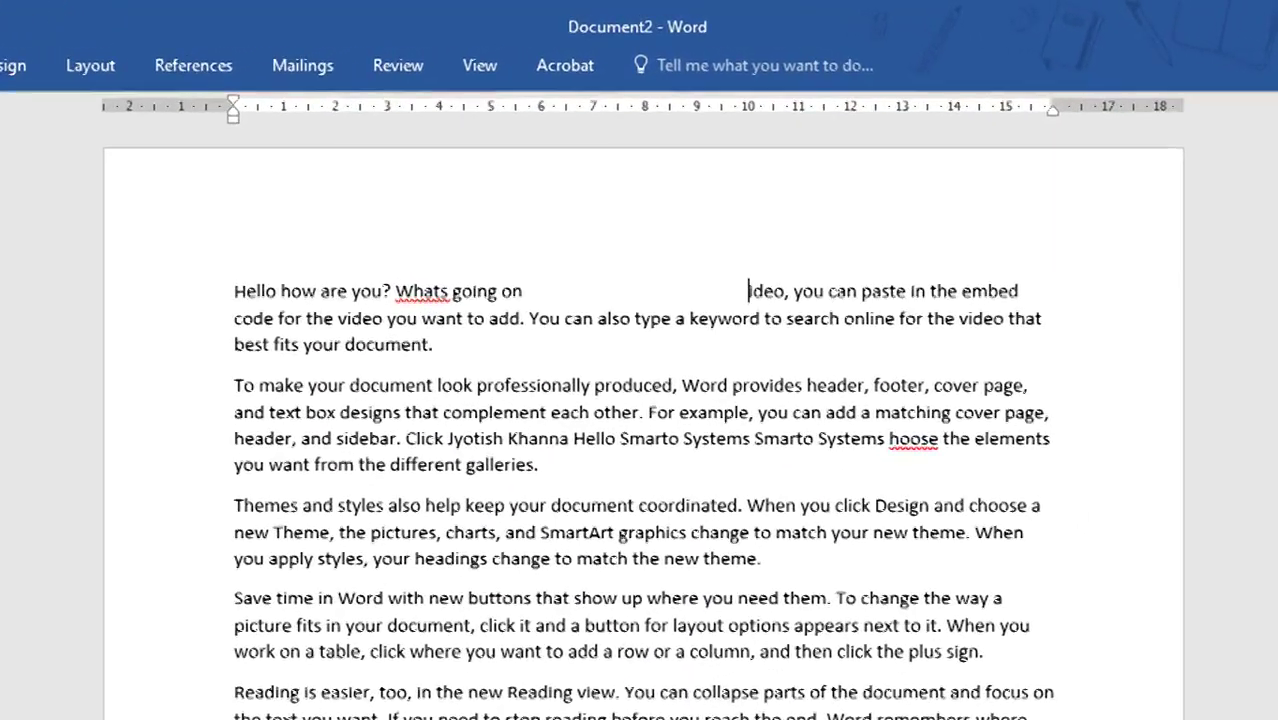
{"action": "key", "text": "ctrl+shift+g"}
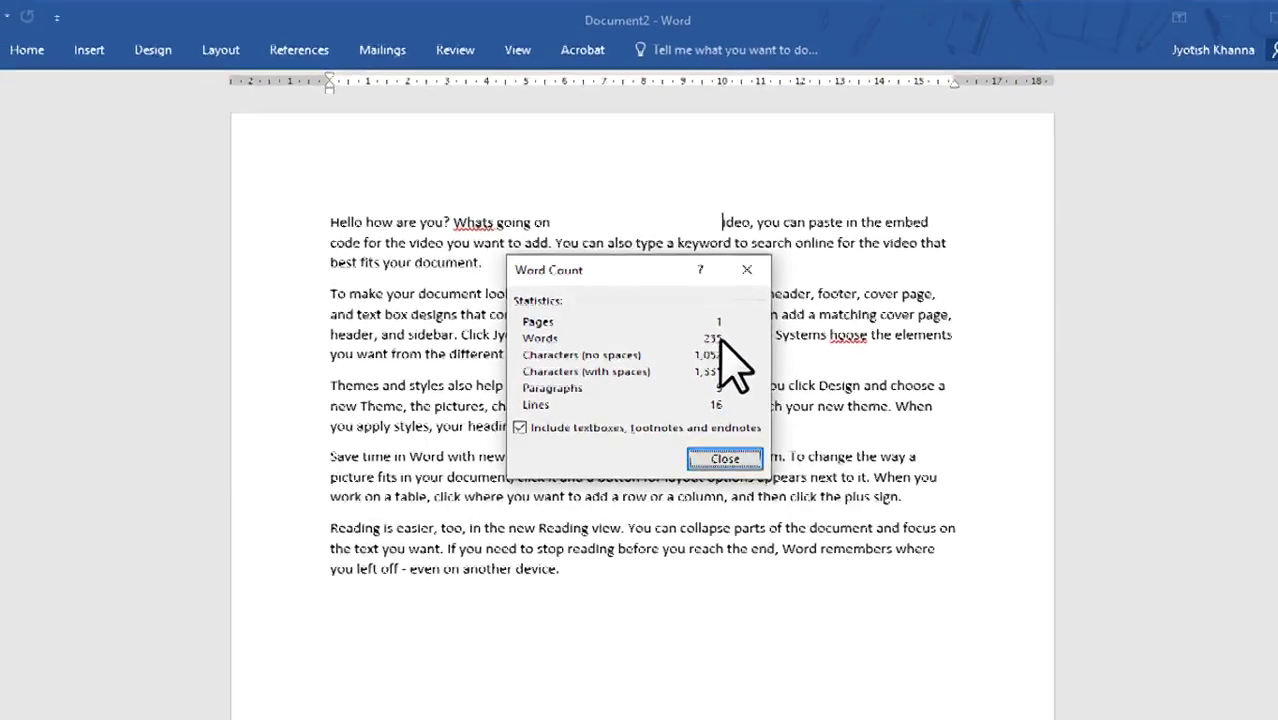
{"action": "left_click", "coordinate": [738, 244]}
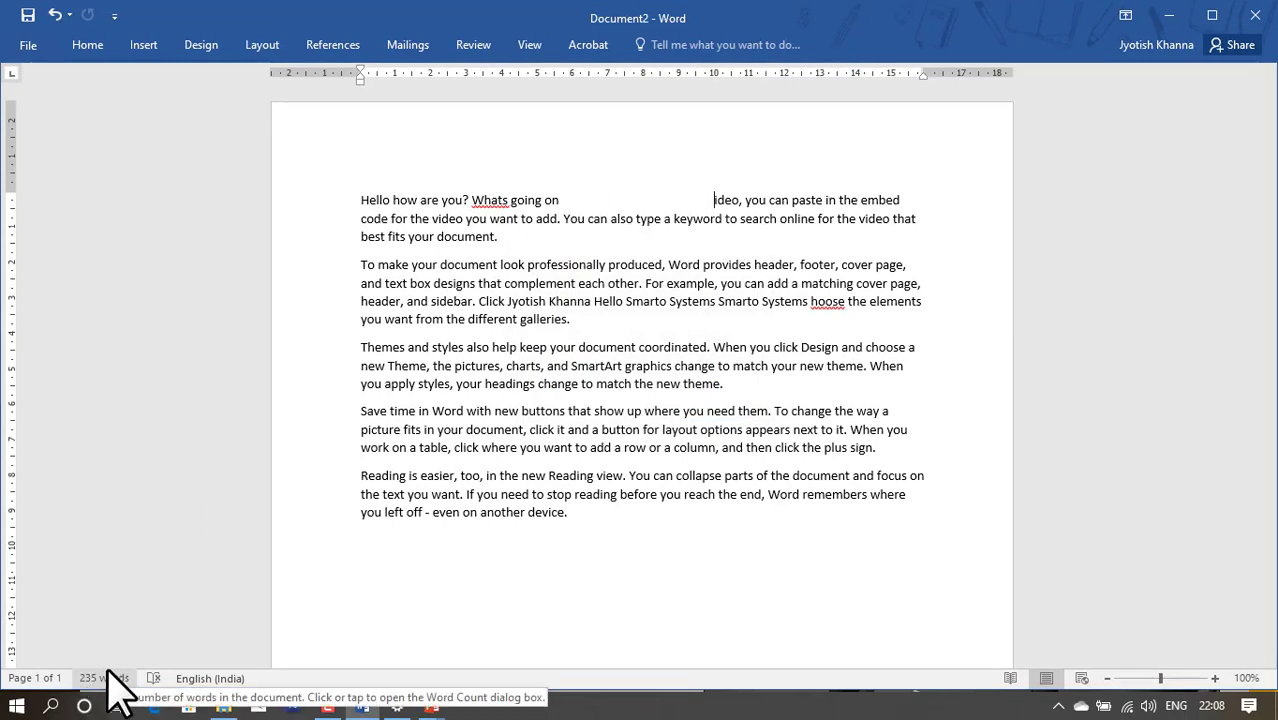
{"action": "type", "text": "Hello How are you."}
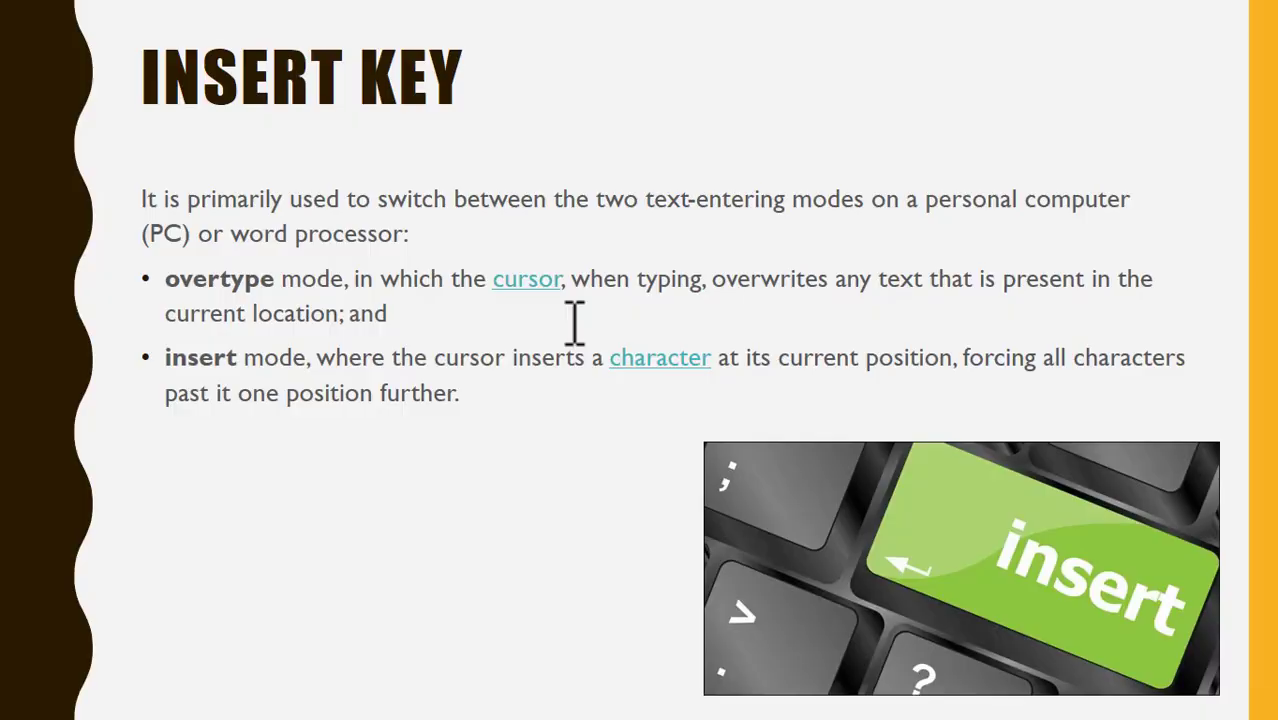
{"action": "key", "text": "Right"}
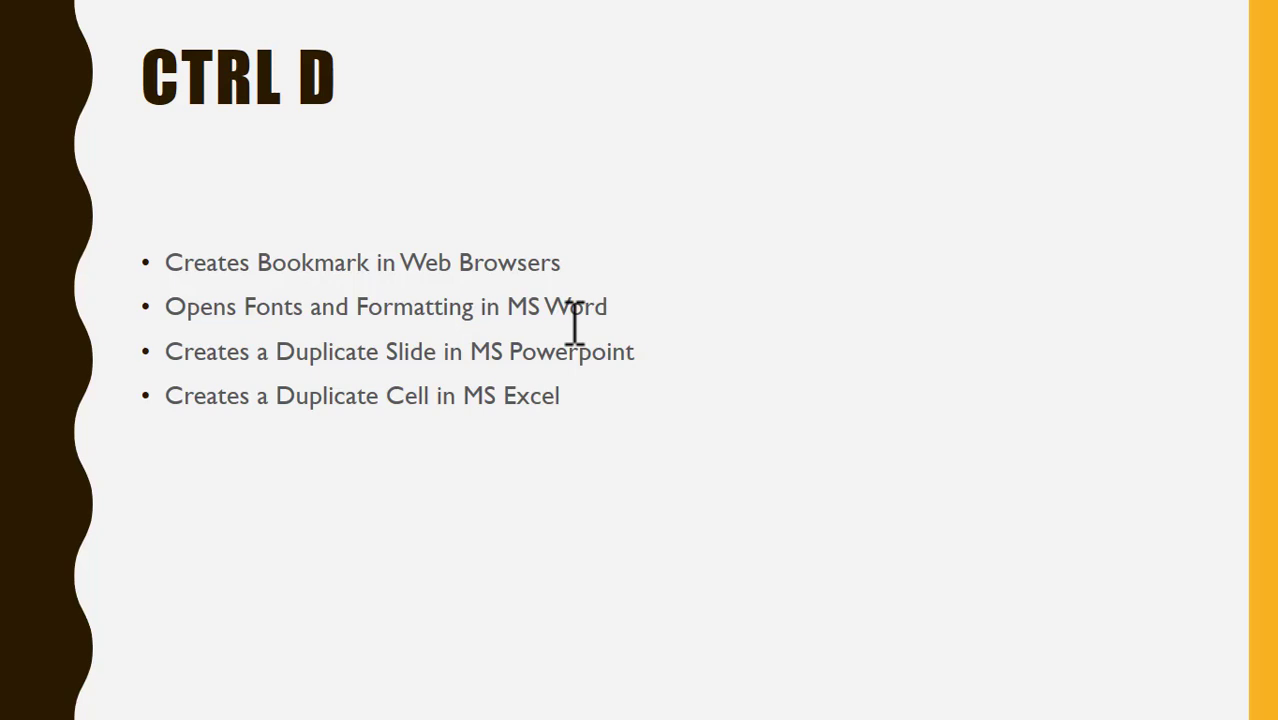
Switch to Firefox and close the Speedtest by Ookla tab, keeping the new empty tab
{"action": "key", "text": "super"}
{"action": "key", "text": "Escape"}
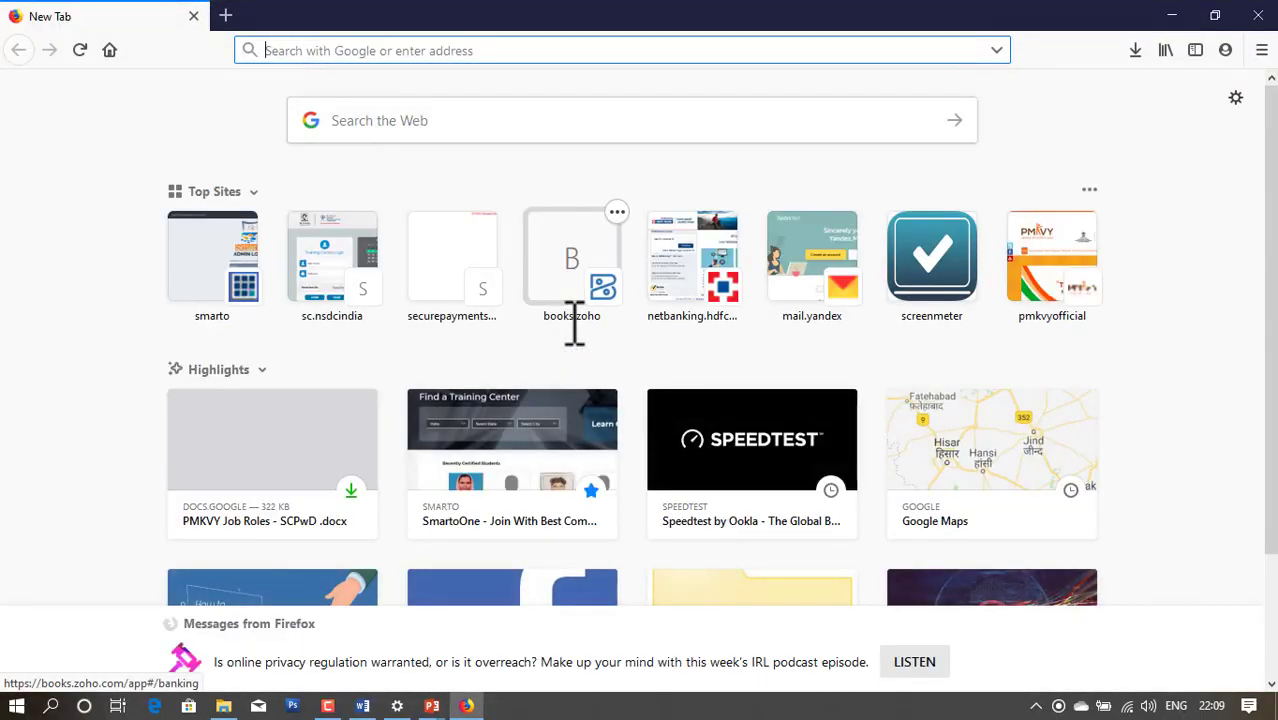
{"action": "key", "text": "ctrl+d"}
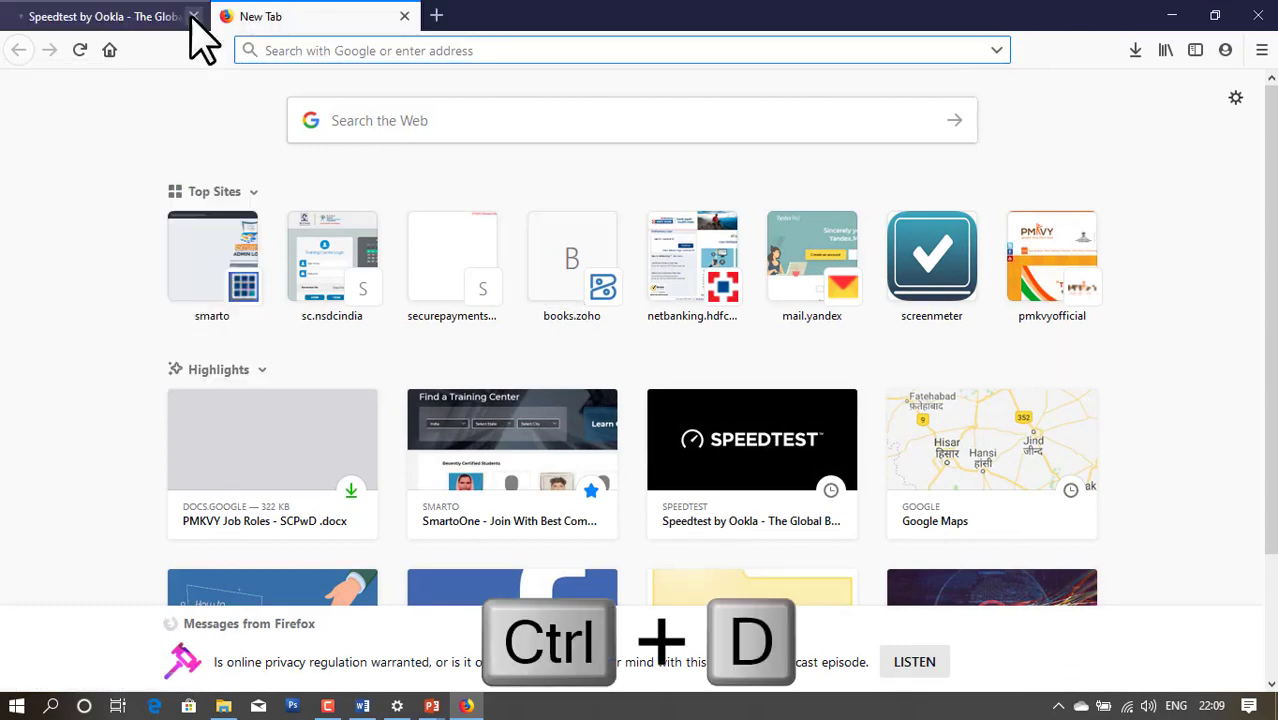
{"action": "left_click", "coordinate": [200, 17]}
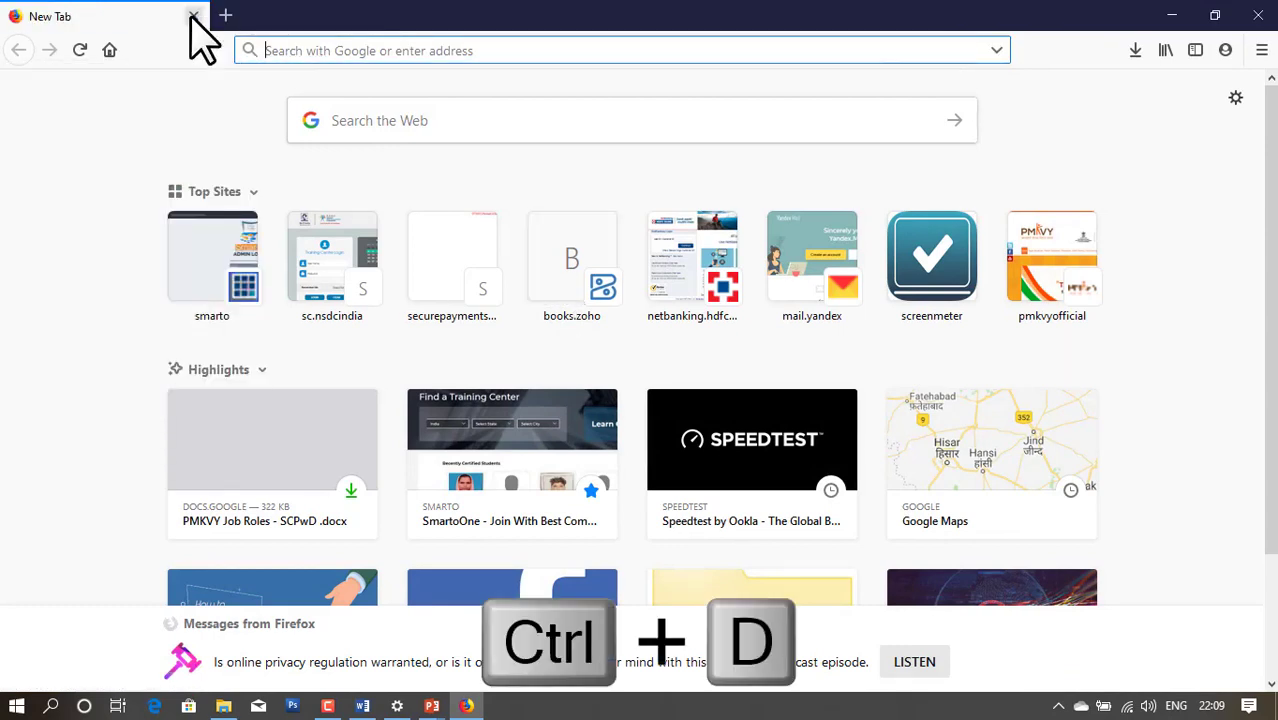
Load the smartosystems.in website in the empty tab
{"action": "left_click", "coordinate": [383, 50]}
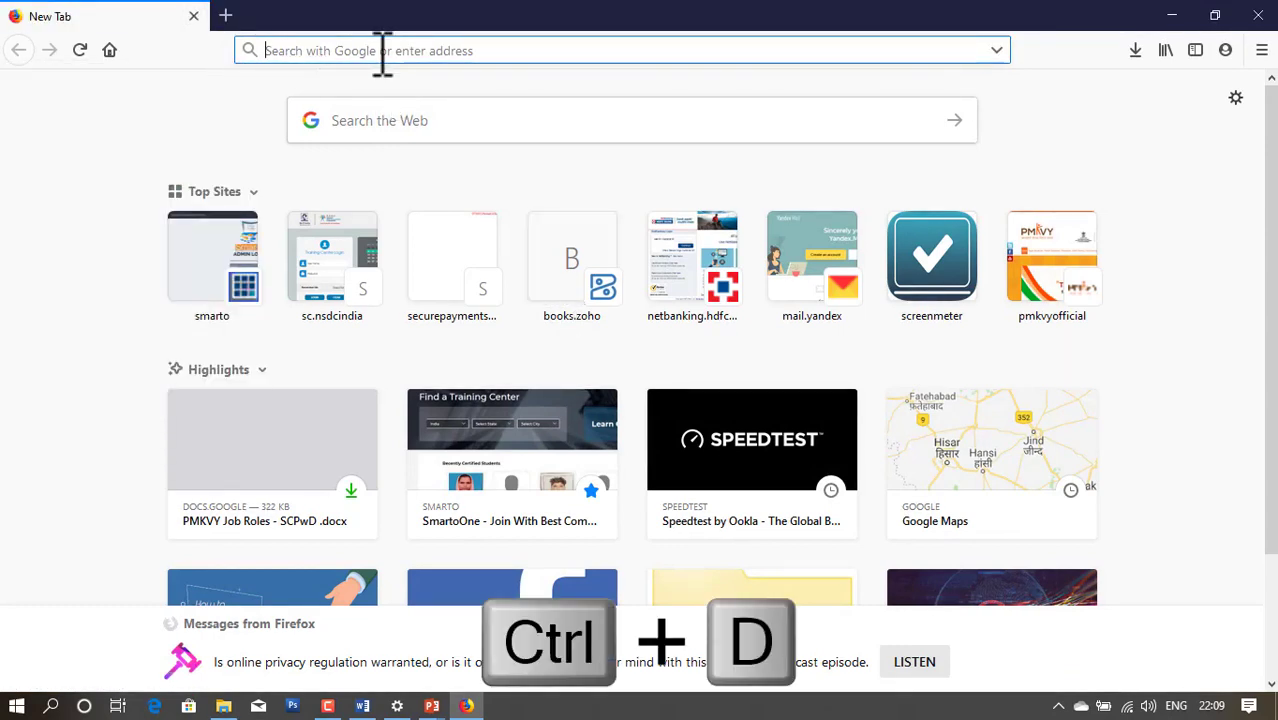
{"action": "type", "text": "smartosystems.in/"}
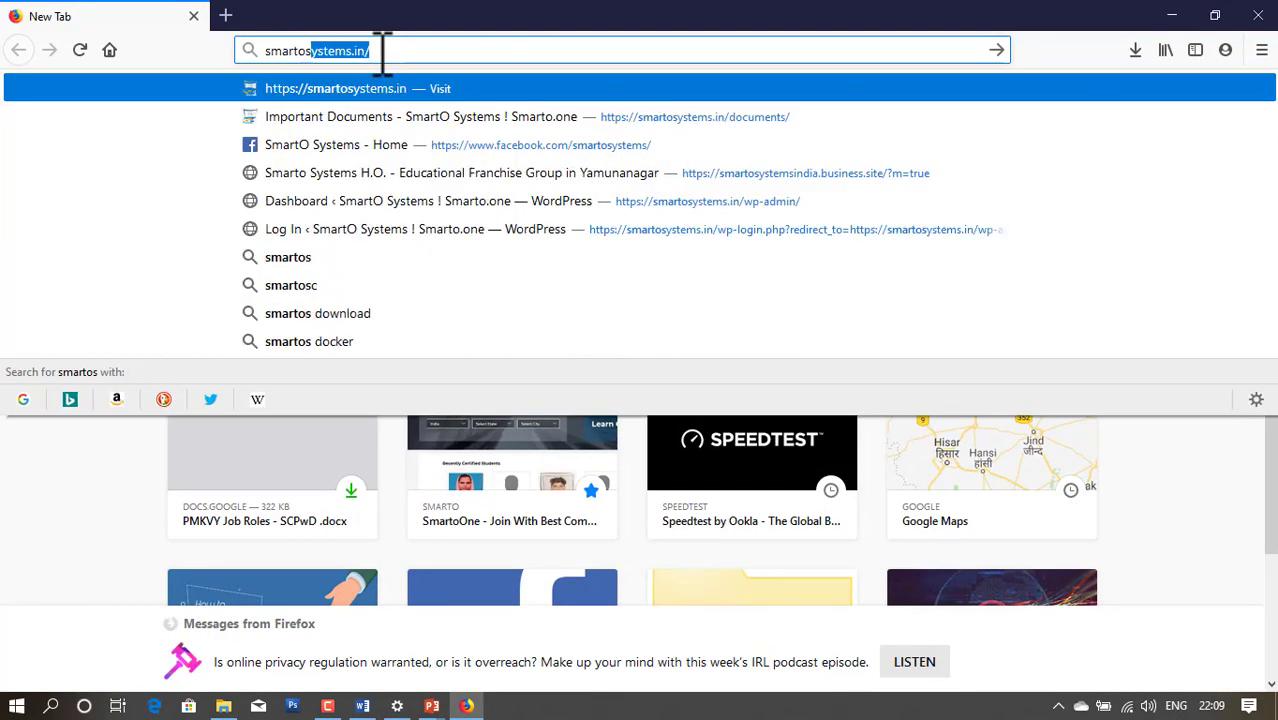
{"action": "key", "text": "Return"}
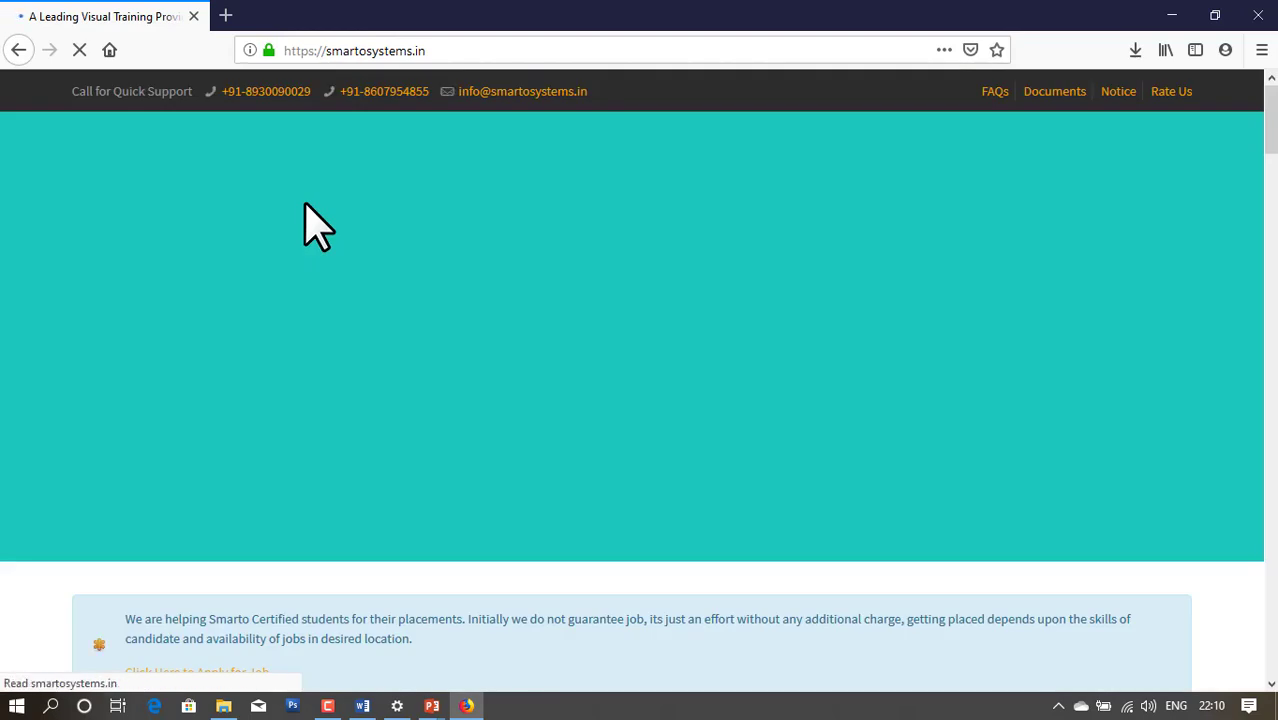
Bookmark the SmartO Systems home page in Other Bookmarks and look up the bookmarks list in the library
{"action": "key", "text": "ctrl+d"}
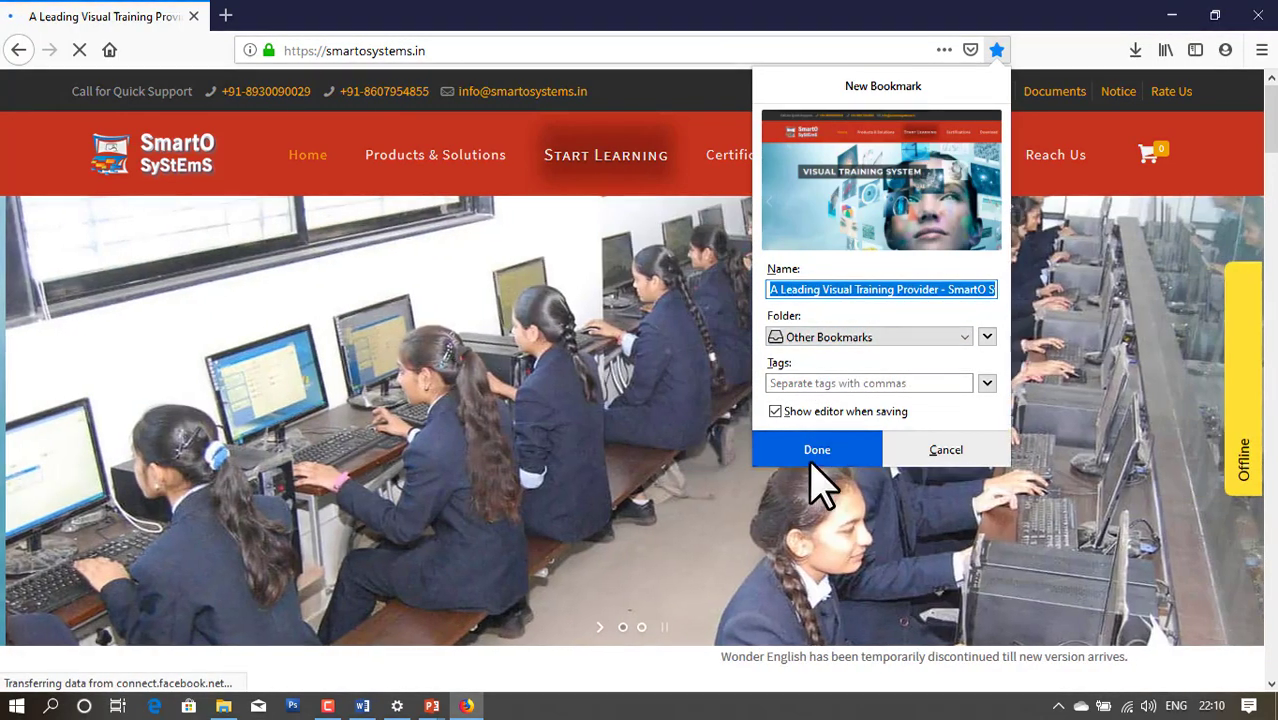
{"action": "left_click", "coordinate": [825, 452]}
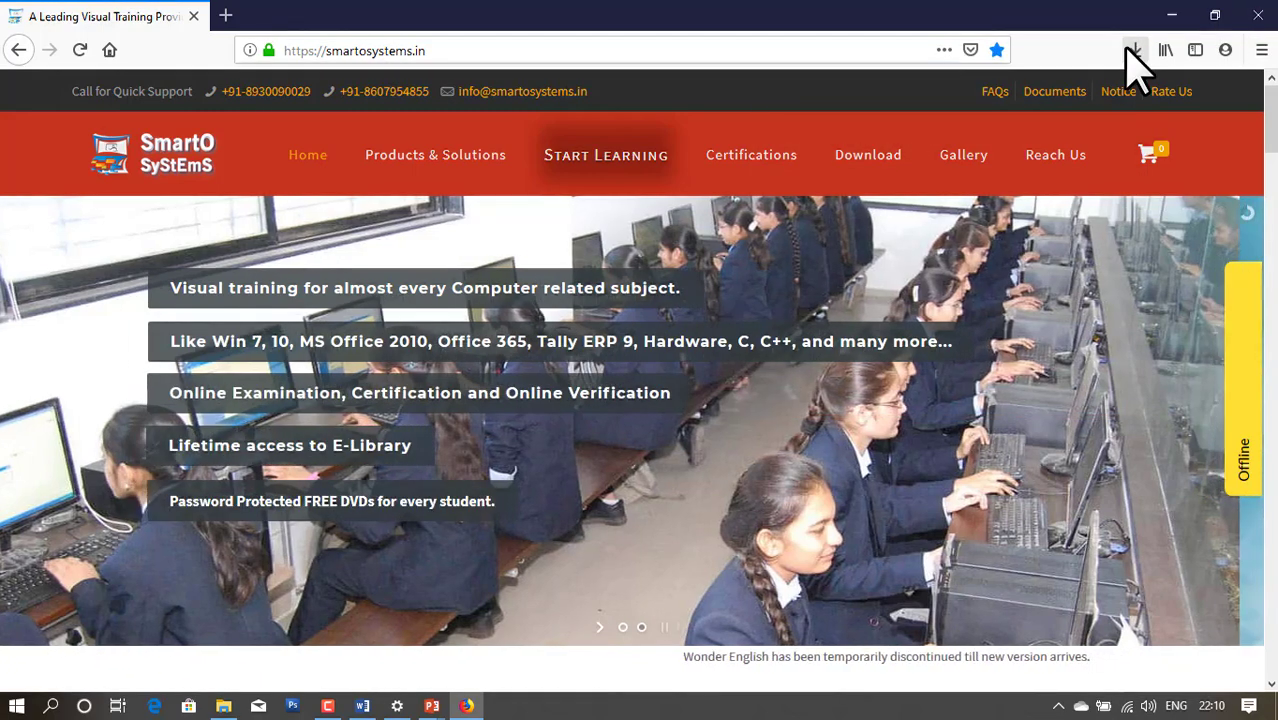
{"action": "left_click", "coordinate": [1164, 50]}
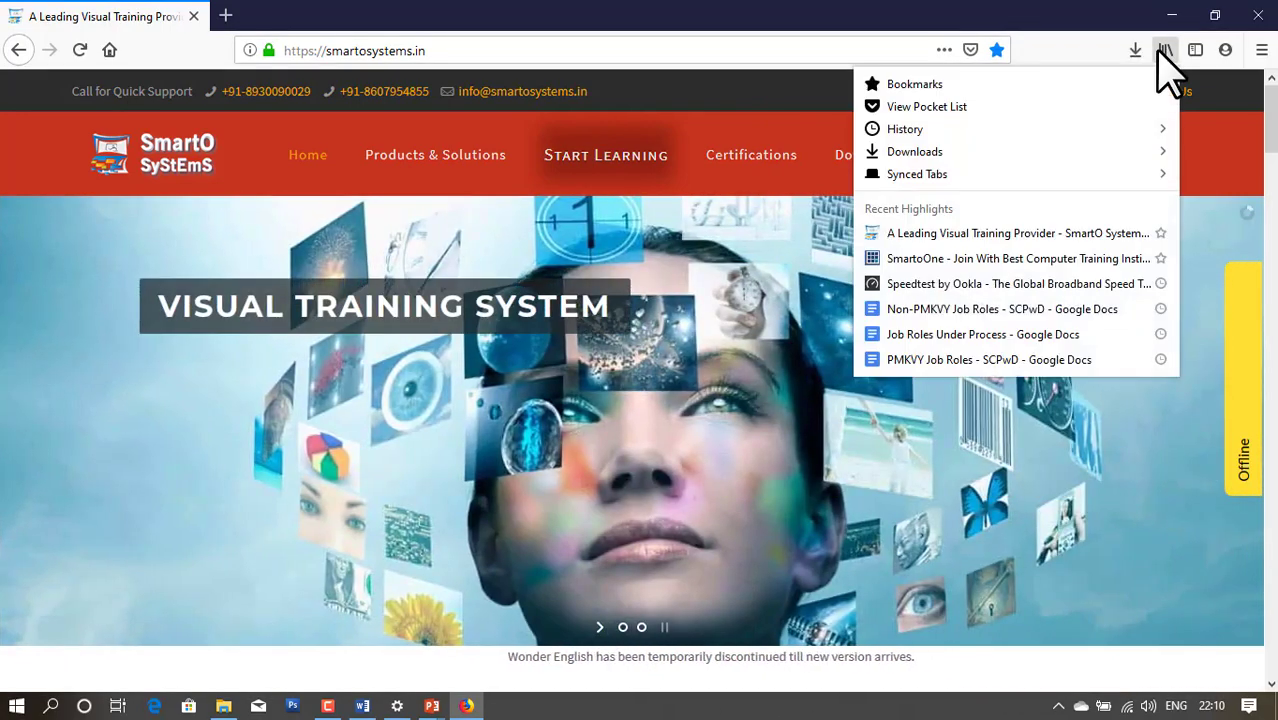
{"action": "left_click", "coordinate": [1058, 85]}
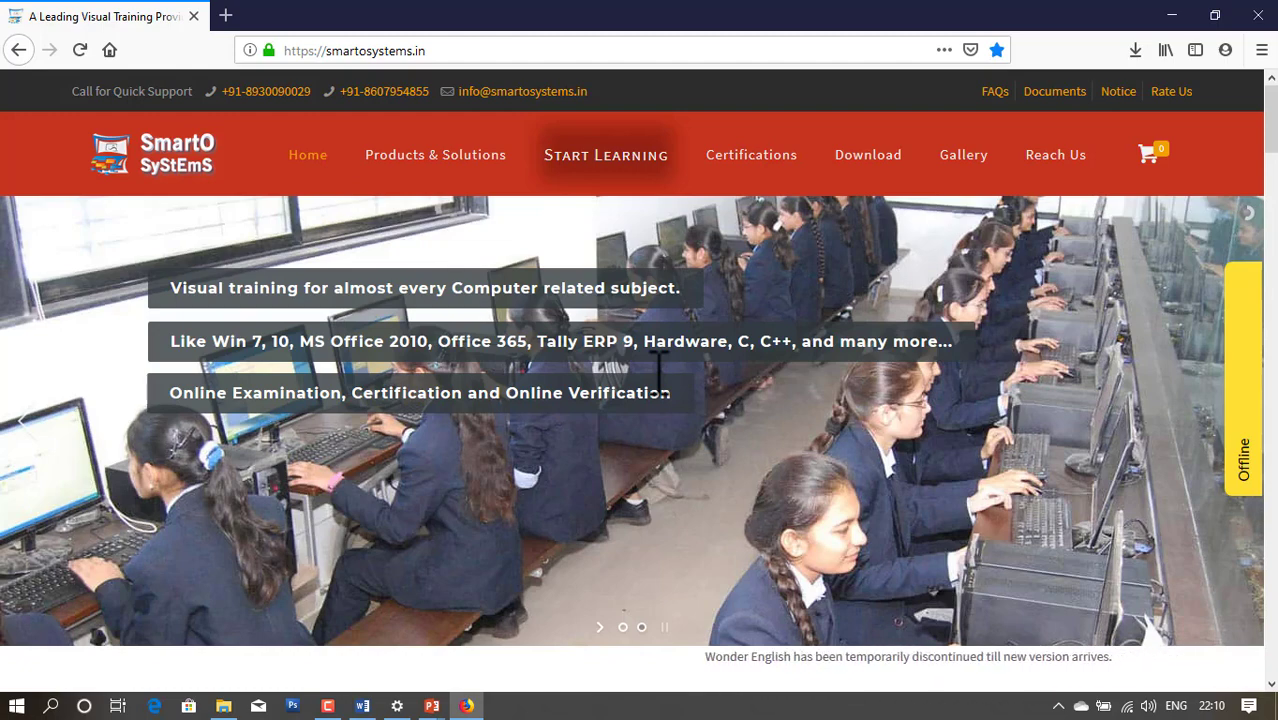
Open Chrome and load the smarto.one website
{"action": "key", "text": "super"}
{"action": "type", "text": "chrome"}
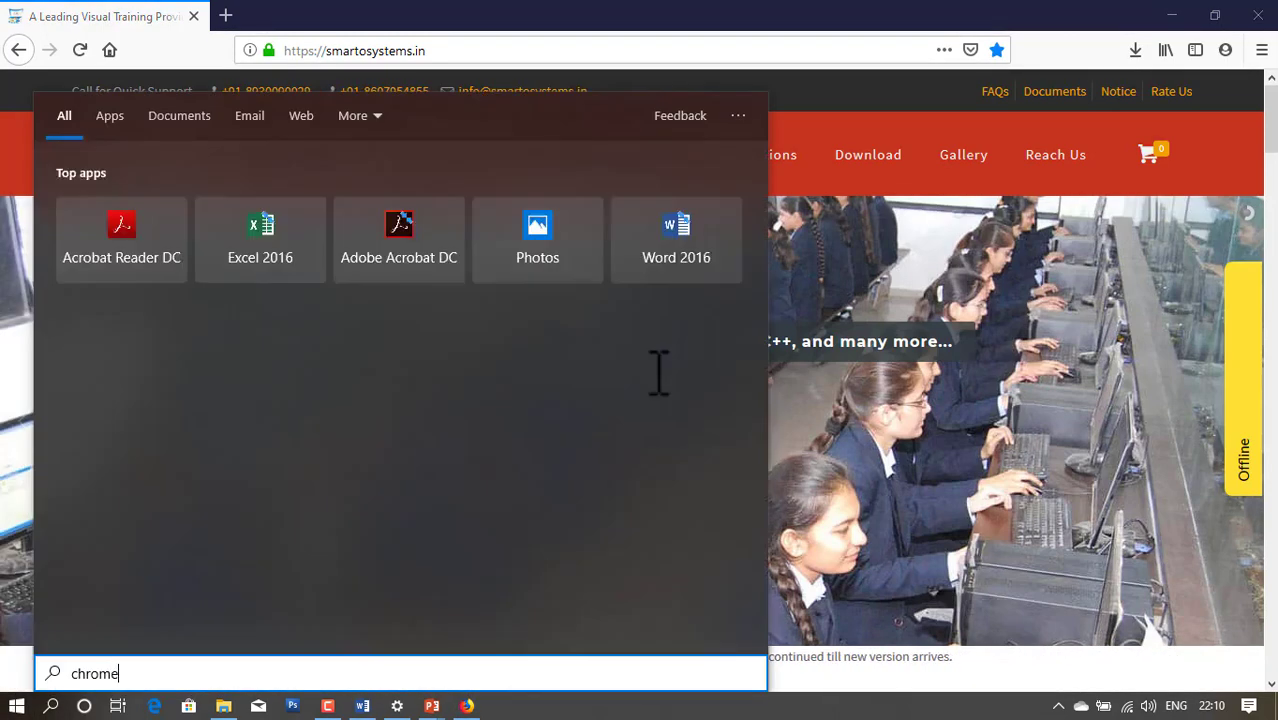
{"action": "key", "text": "Return"}
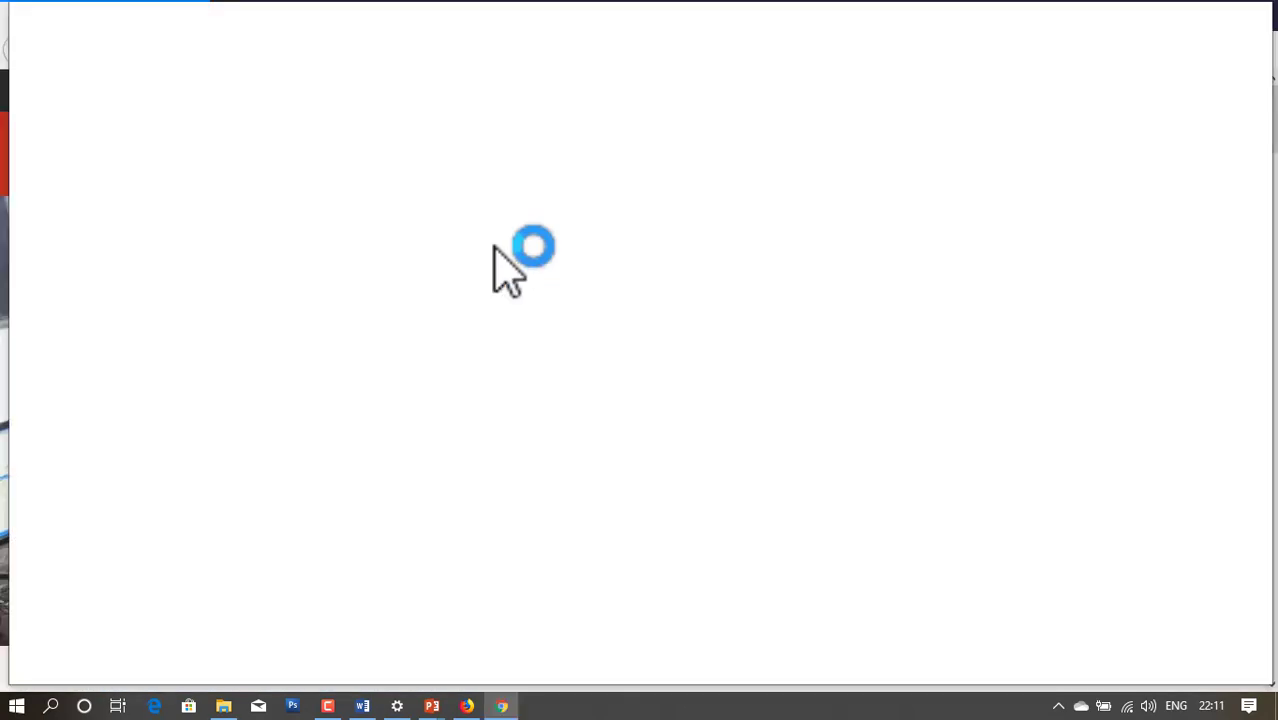
{"action": "type", "text": "smarto.one"}
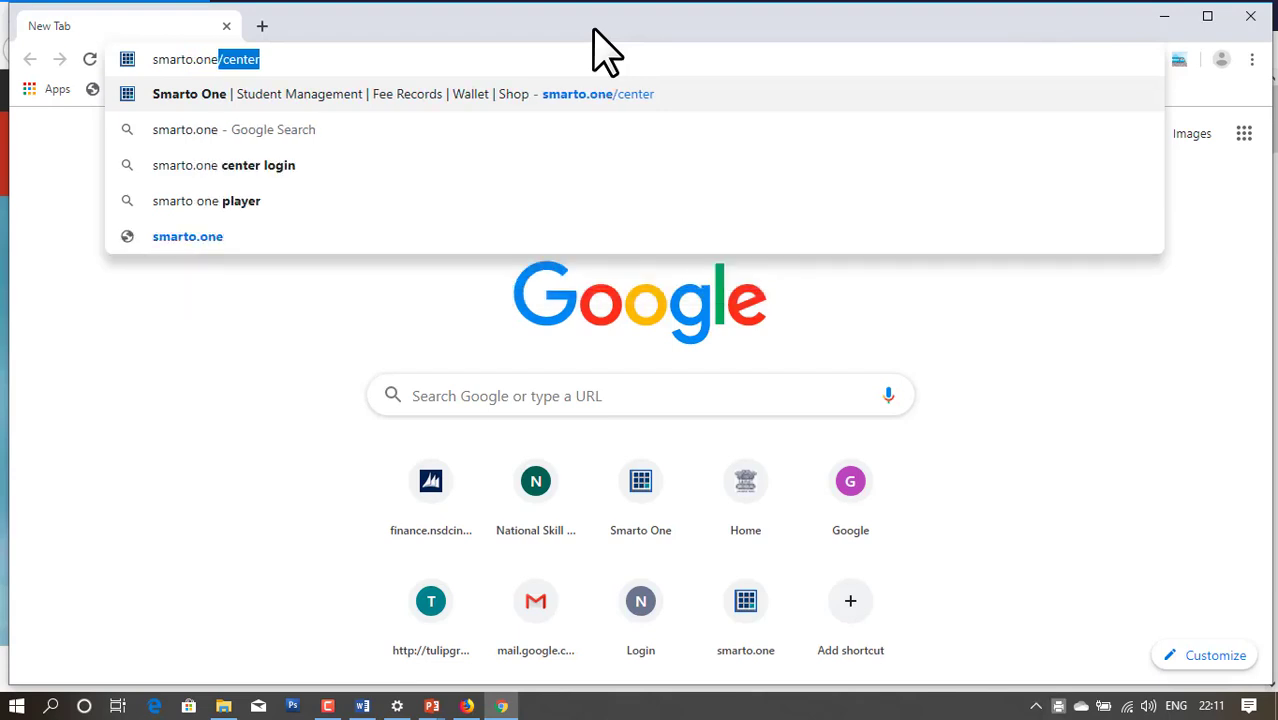
{"action": "key", "text": "Delete"}
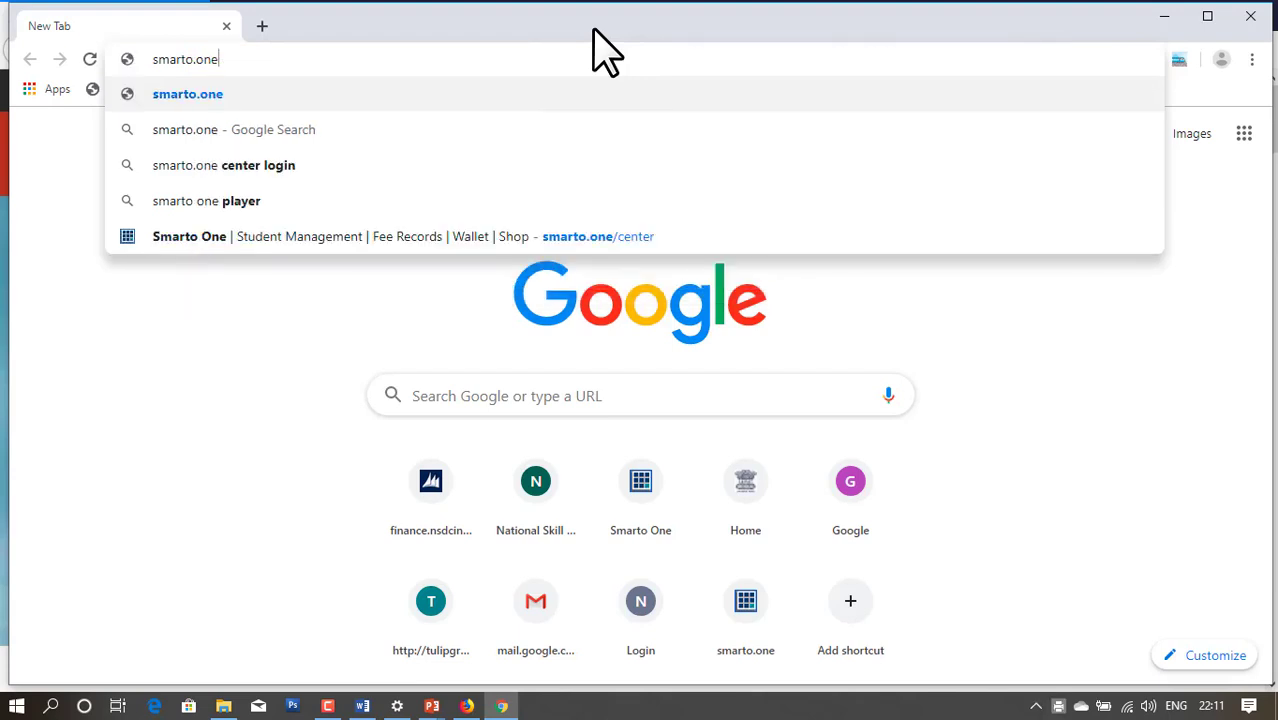
{"action": "key", "text": "Return"}
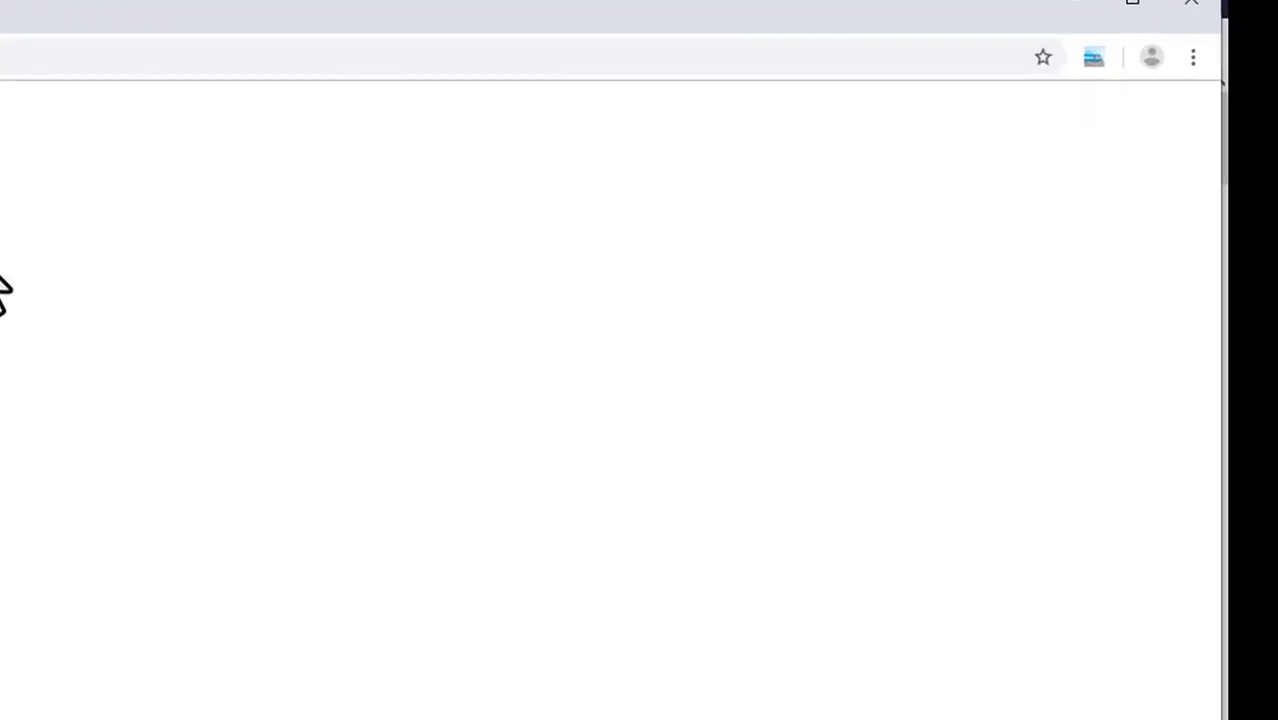
Bookmark the SmartoOne home page under its suggested name in the Bookmarks bar folder
{"action": "key", "text": "ctrl+d"}
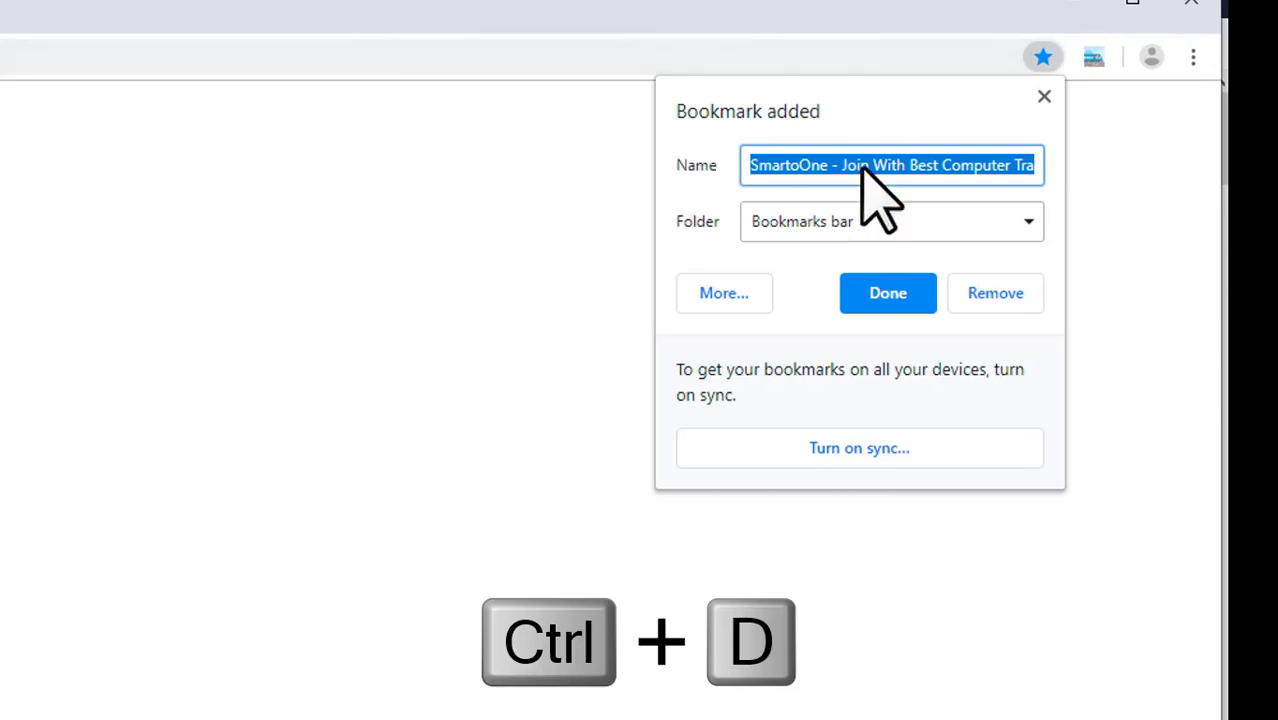
{"action": "left_click", "coordinate": [832, 215]}
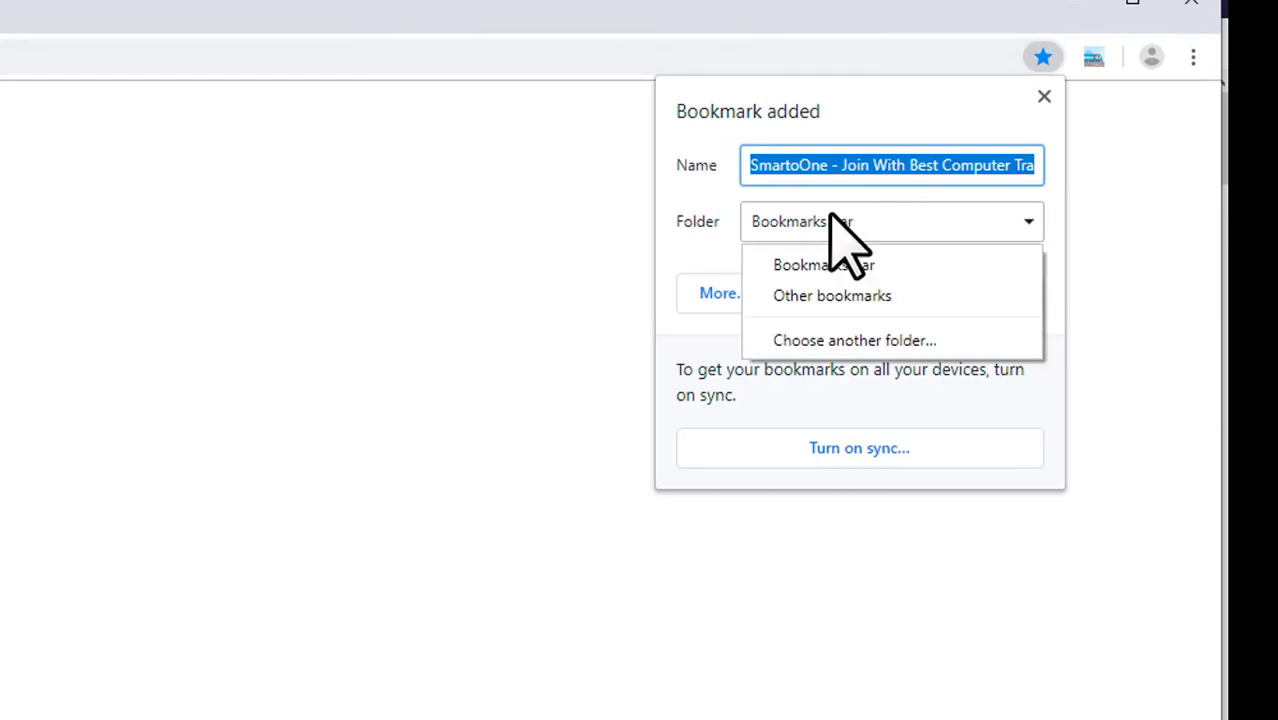
{"action": "left_click", "coordinate": [832, 215]}
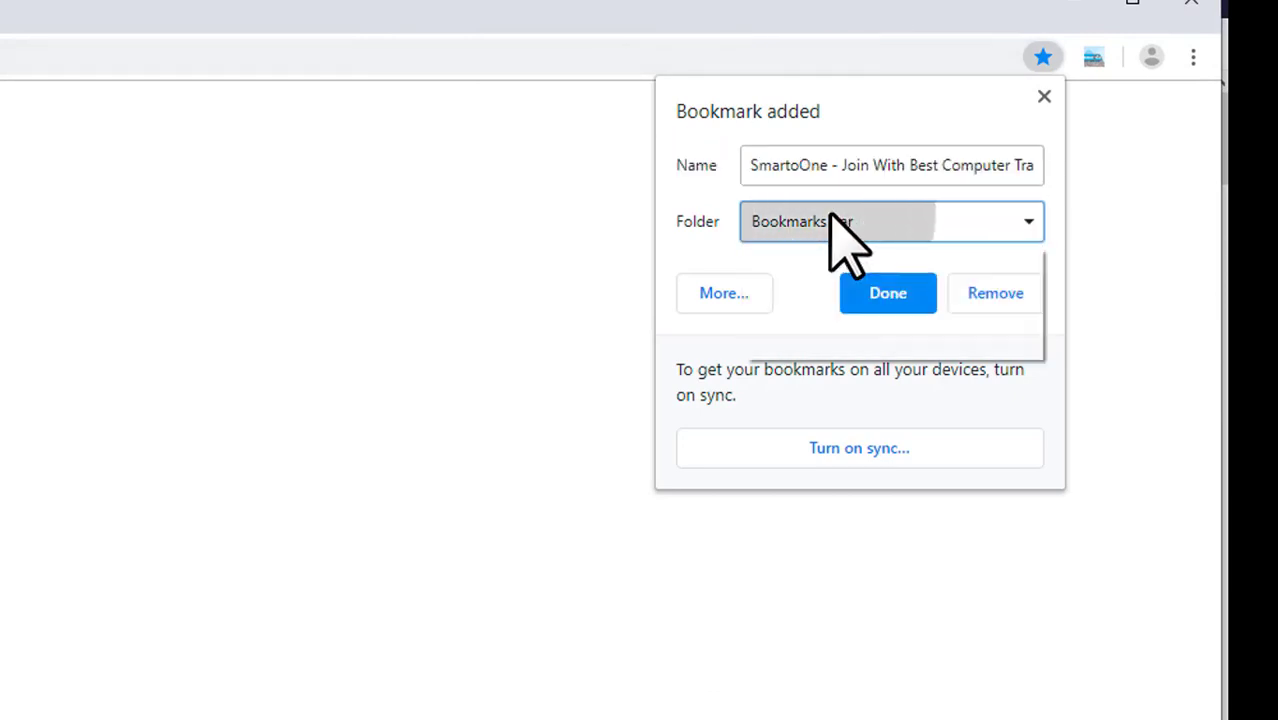
{"action": "left_click", "coordinate": [706, 258]}
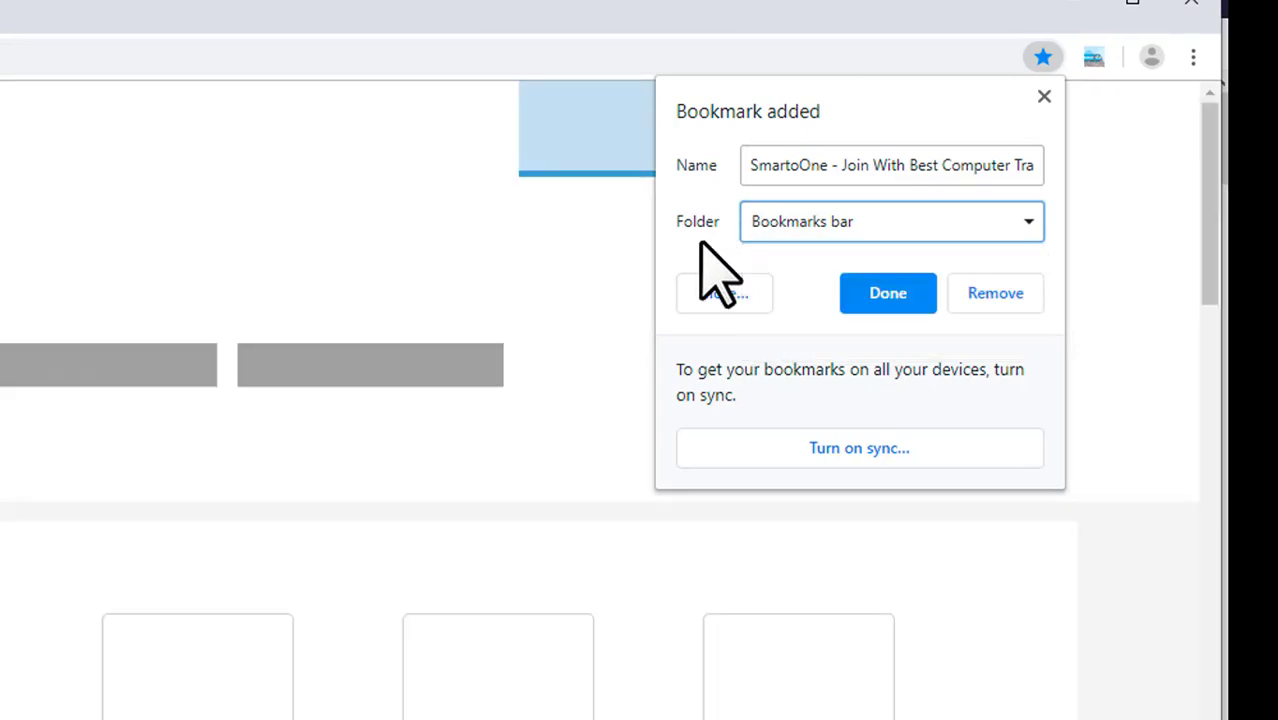
{"action": "left_click", "coordinate": [888, 293]}
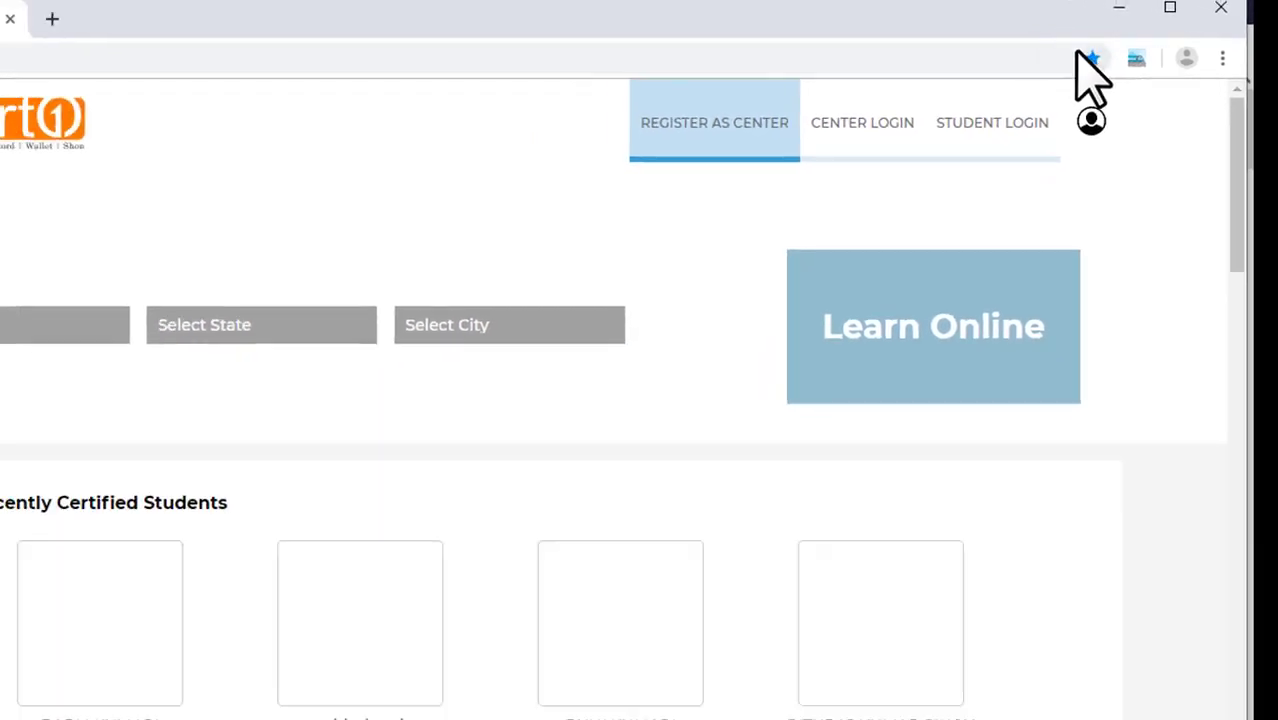
Look up the new SmartoOne entry in Chrome's bookmarks list and turn on the bookmarks bar
{"action": "left_click", "coordinate": [1119, 8]}
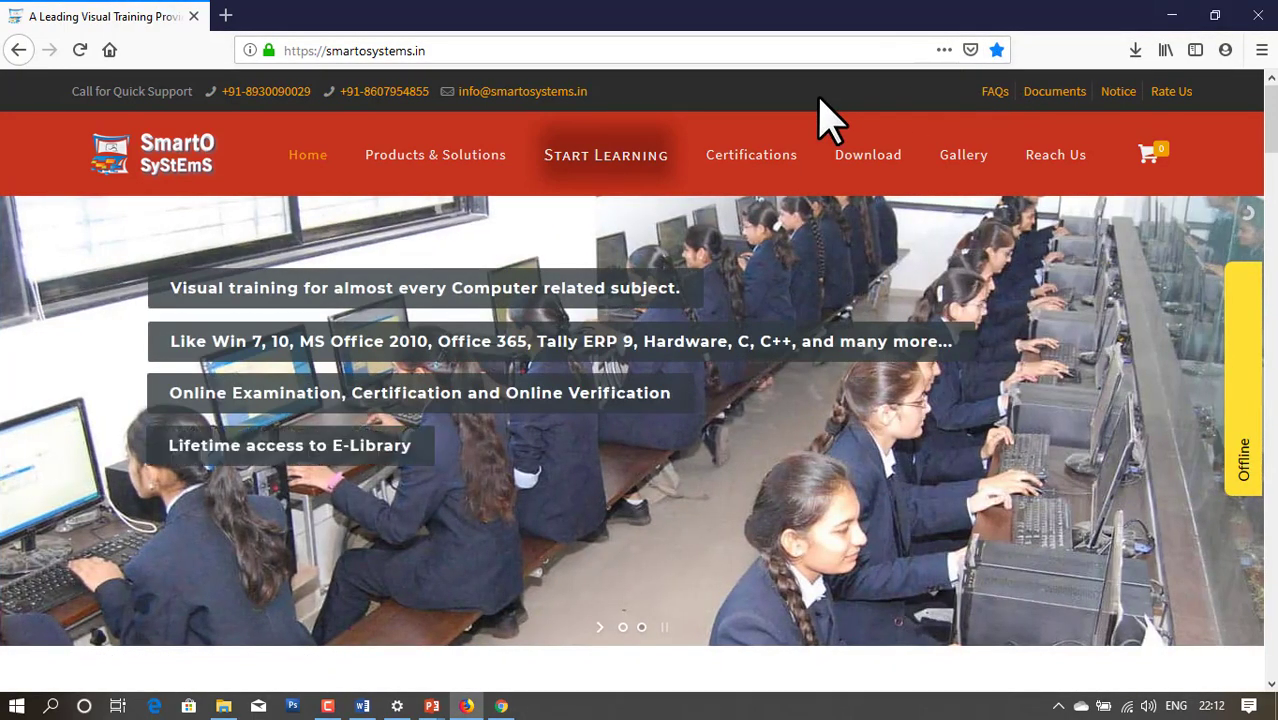
{"action": "left_click", "coordinate": [996, 50]}
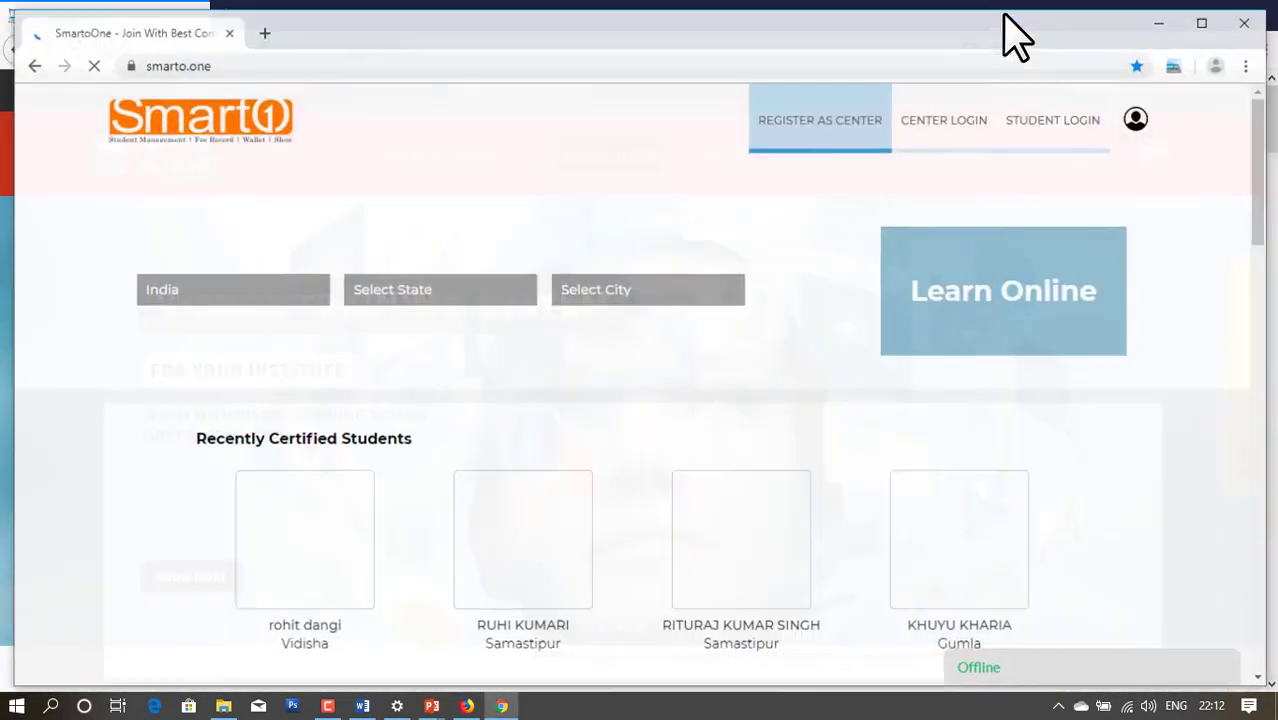
{"action": "left_click", "coordinate": [1250, 60]}
{"action": "mouse_move", "coordinate": [1120, 206]}
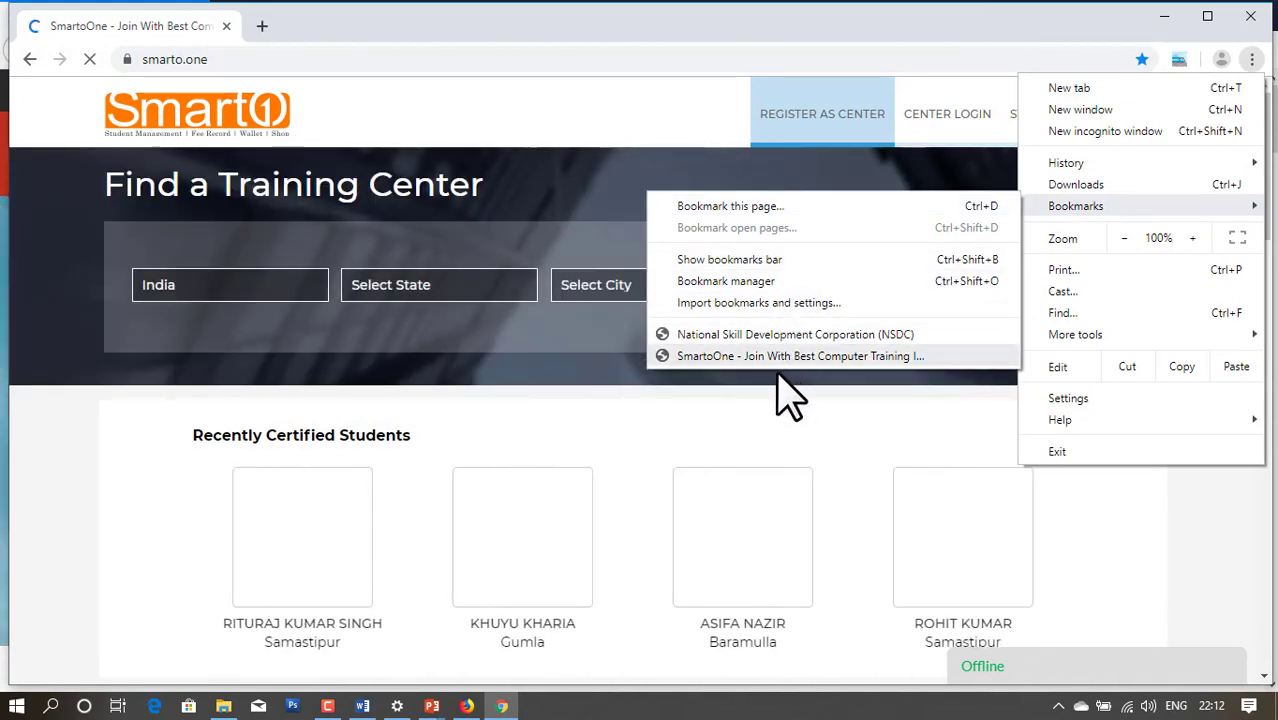
{"action": "left_click", "coordinate": [777, 262]}
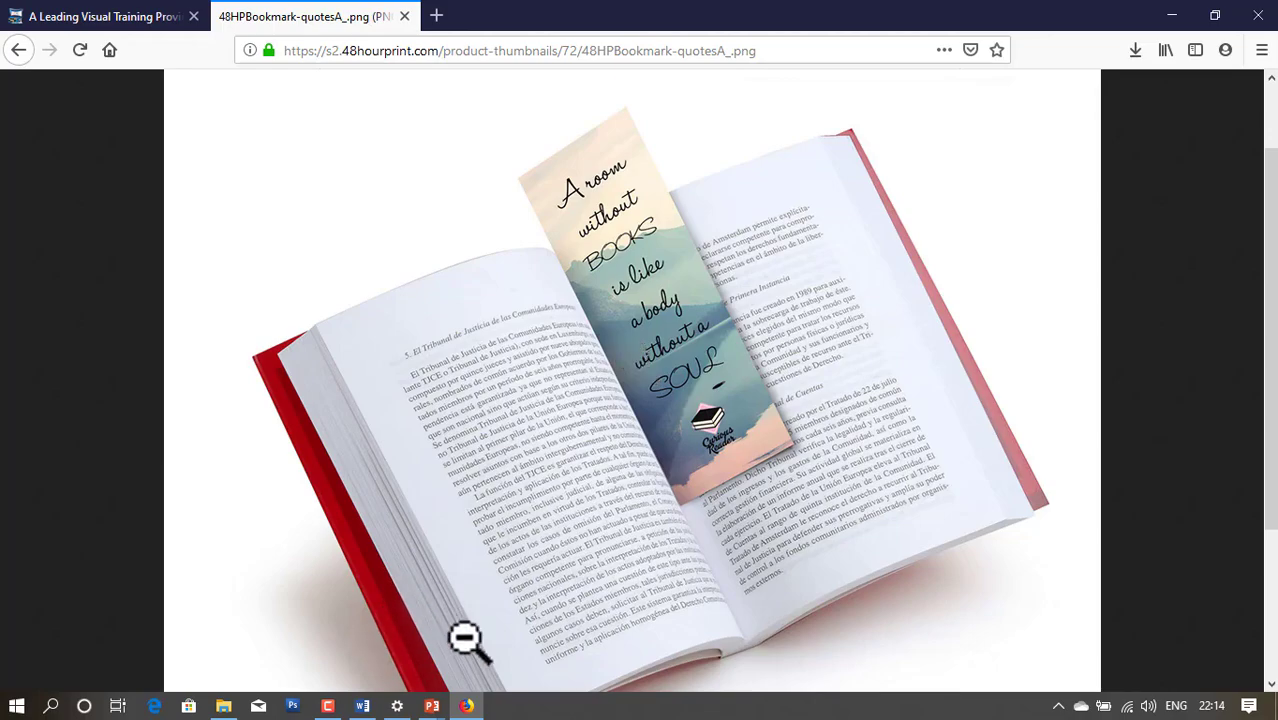
Switch to the Important Shortcuts presentation and run its slide show to the Ctrl D slide
{"action": "key", "text": "alt+Tab"}
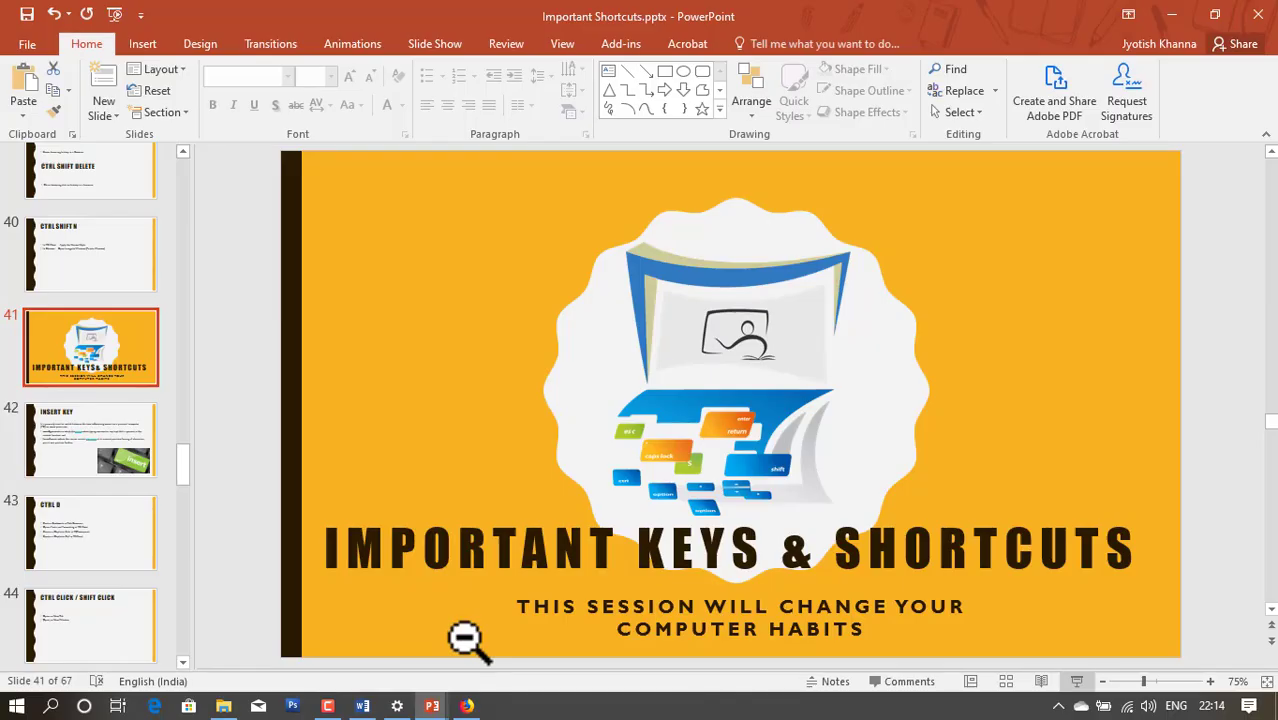
{"action": "left_click", "coordinate": [1084, 692]}
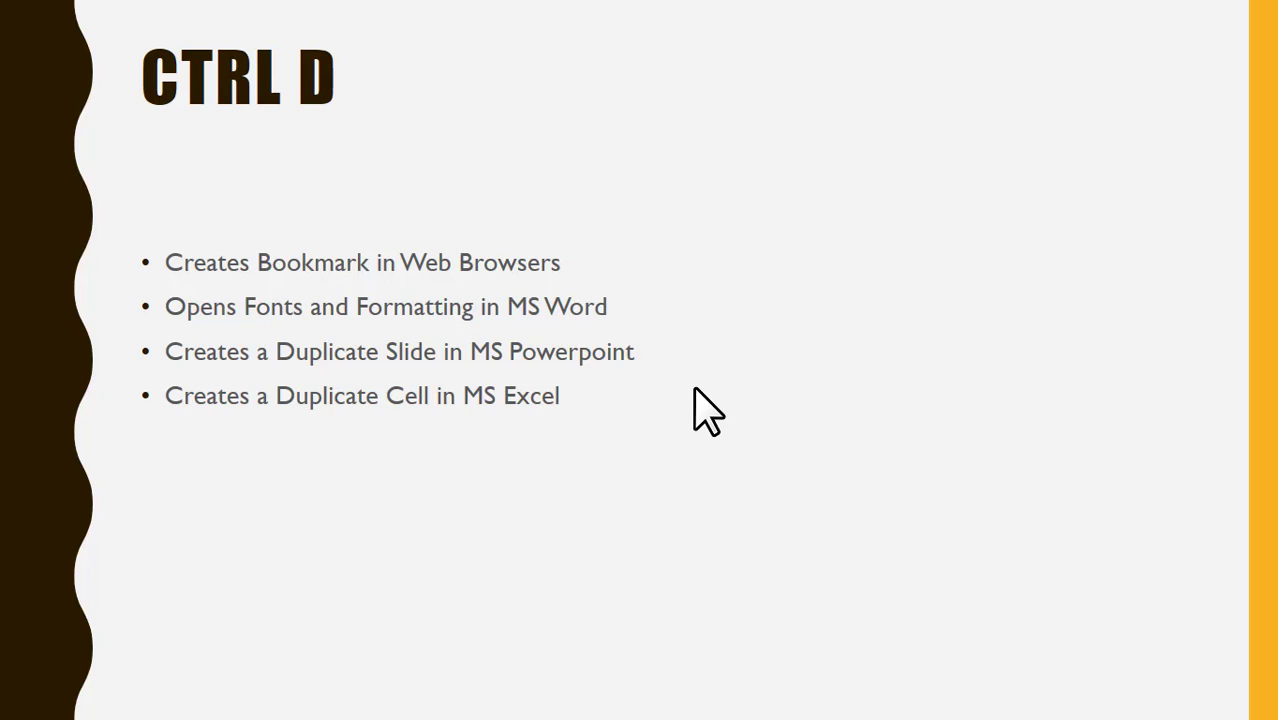
Switch to the Word document, examine the Font dialog's basic and advanced character settings, and cancel it
{"action": "key", "text": "alt+Tab"}
{"action": "key", "text": "alt+Tab"}
{"action": "key", "text": "alt+Tab"}
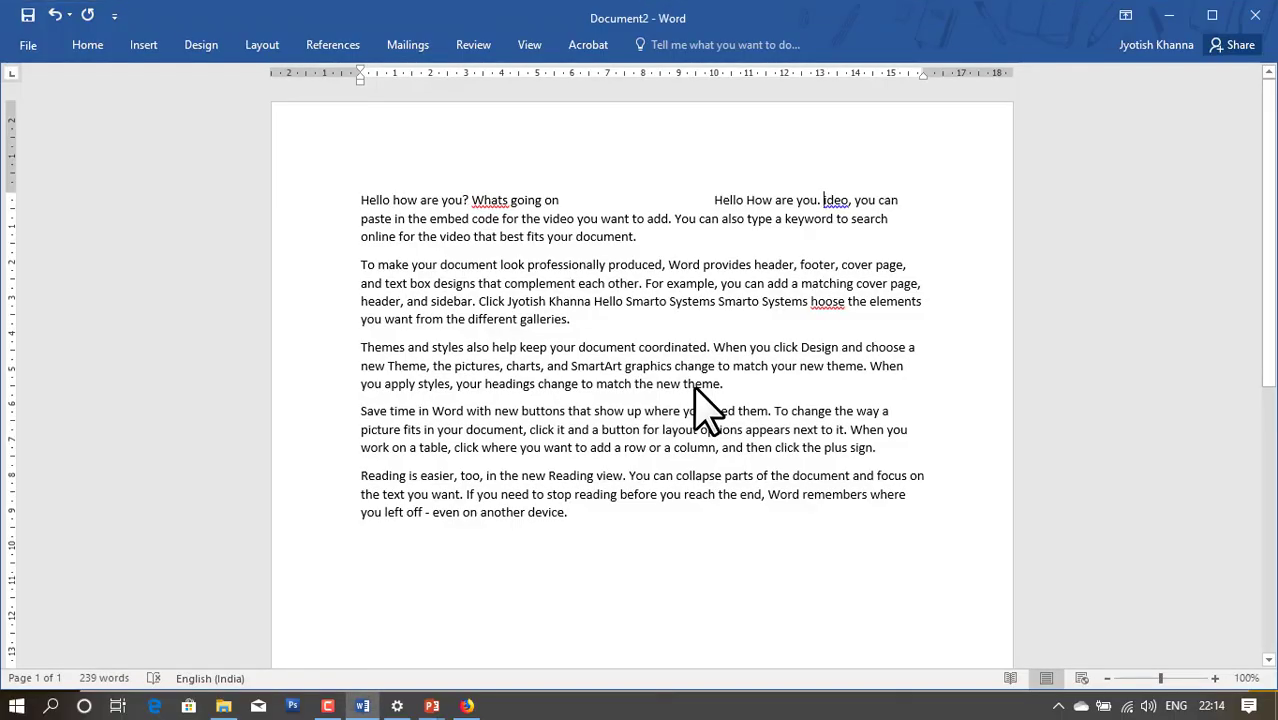
{"action": "key", "text": "ctrl+d"}
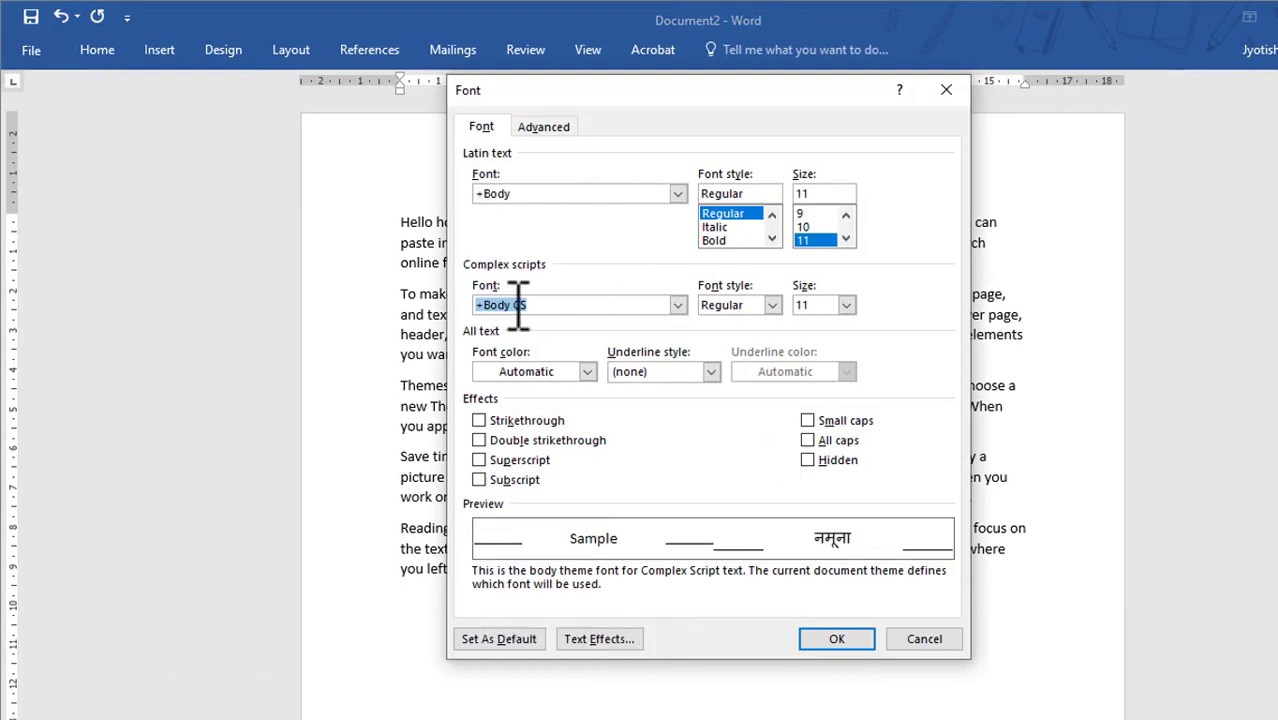
{"action": "left_click", "coordinate": [560, 128]}
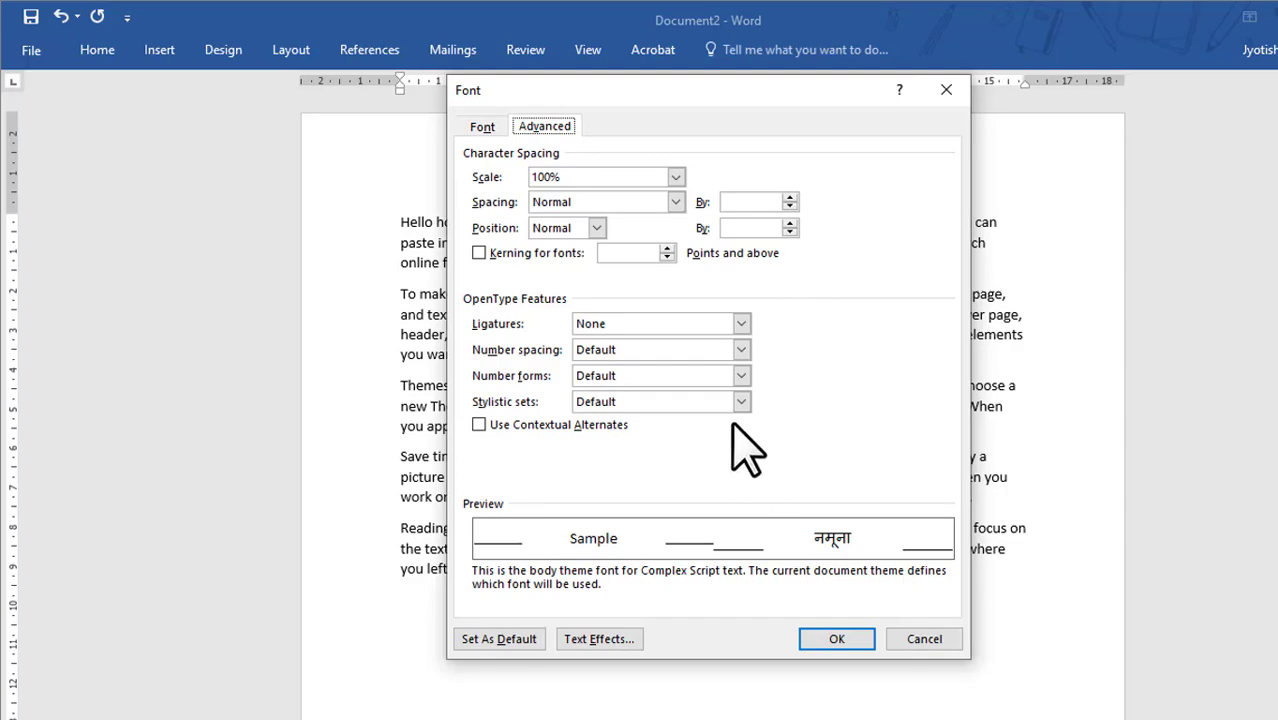
{"action": "left_click", "coordinate": [924, 638]}
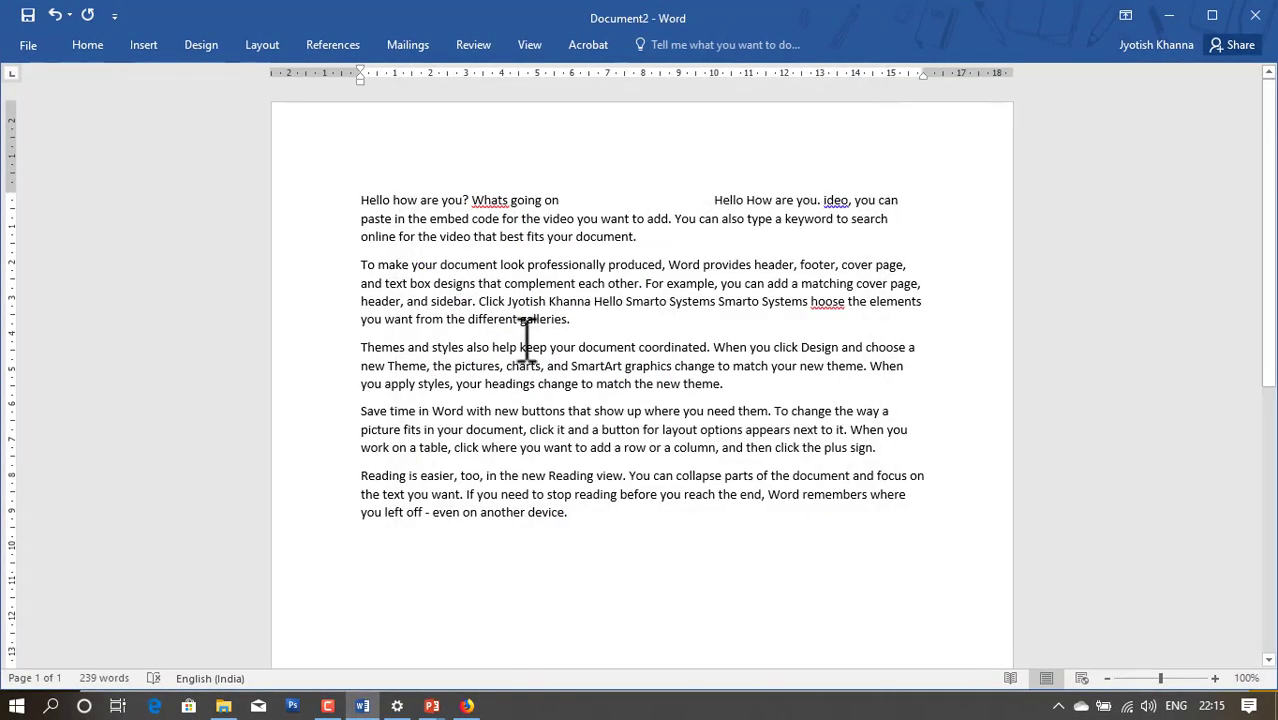
Switch to PowerPoint, duplicate the Important Keys & Shortcuts title slide, slide 41, and reselect the original
{"action": "key", "text": "alt+Tab"}
{"action": "key", "text": "alt+Tab"}
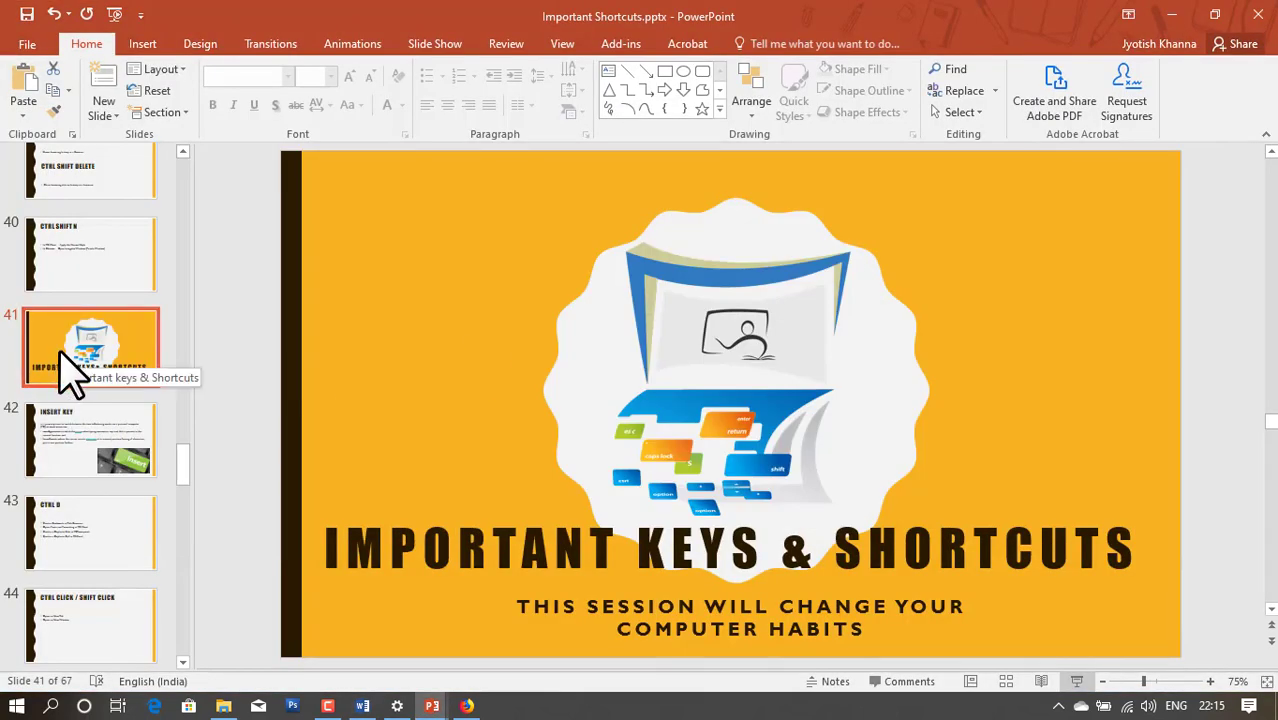
{"action": "key", "text": "ctrl+d"}
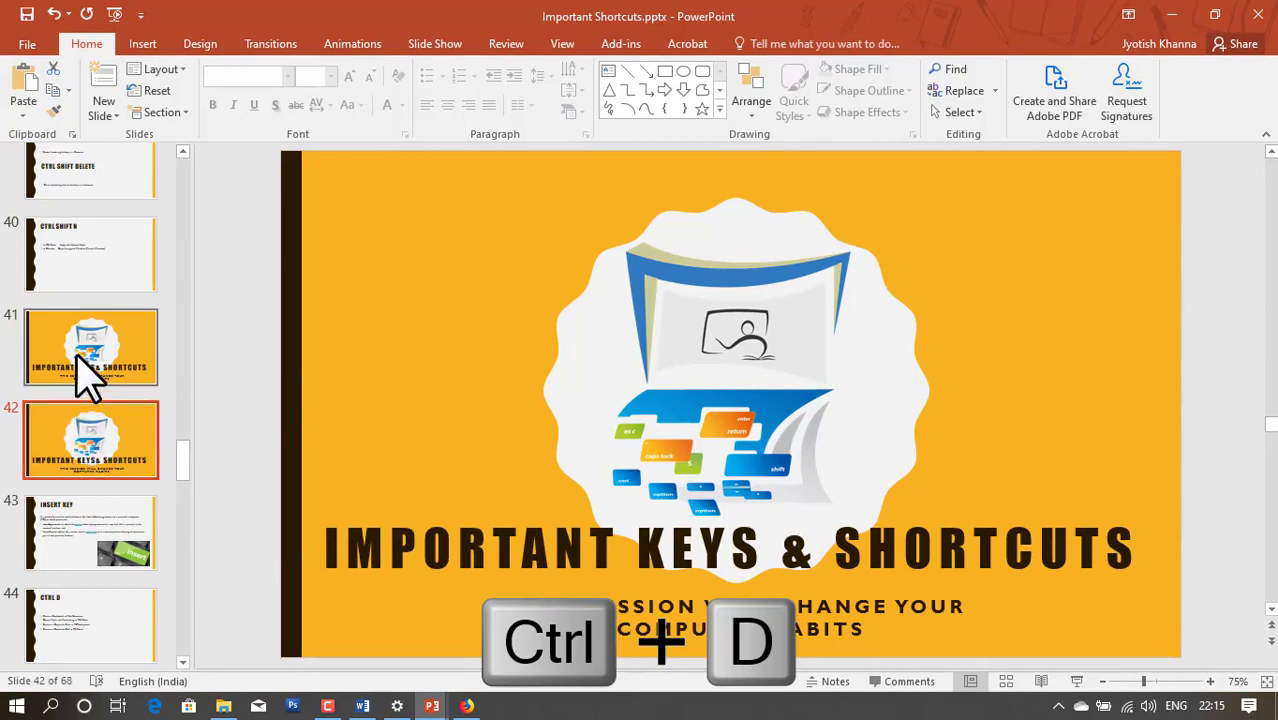
{"action": "left_click", "coordinate": [88, 375]}
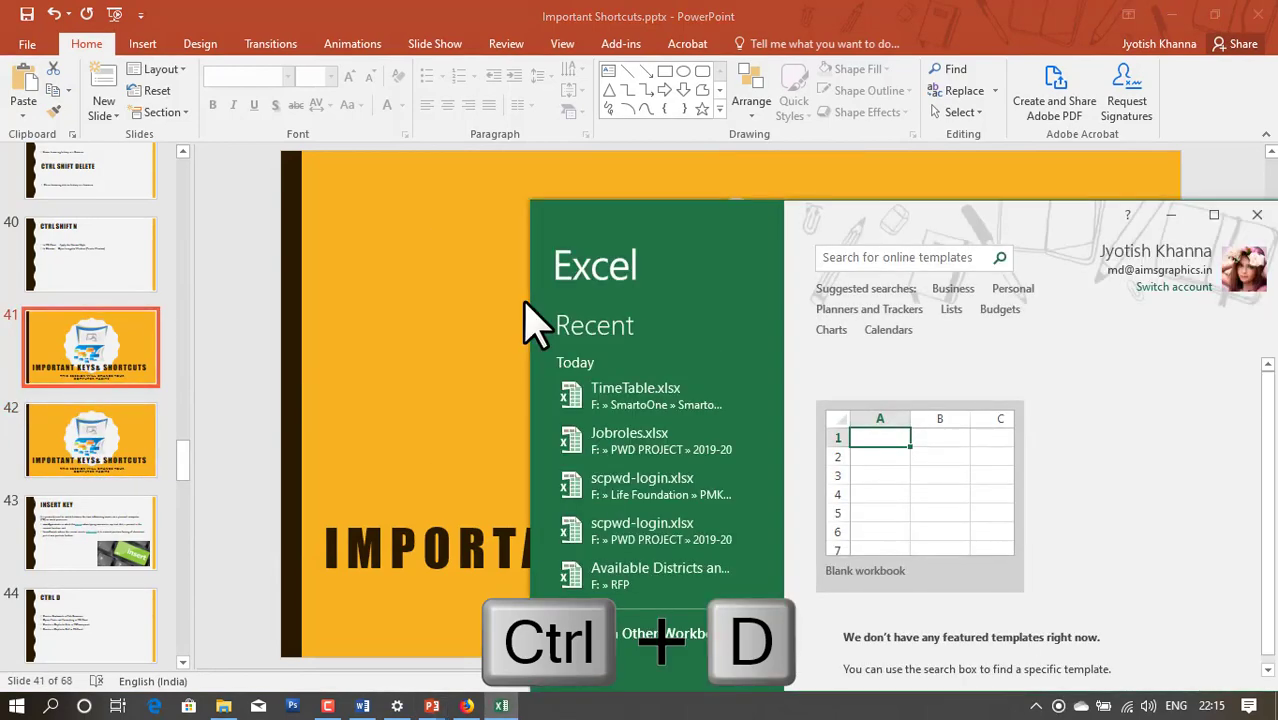
Create a blank Excel workbook in a maximized window and enter "Smarto Systems" in A1, duplicated into A2
{"action": "left_click", "coordinate": [921, 470]}
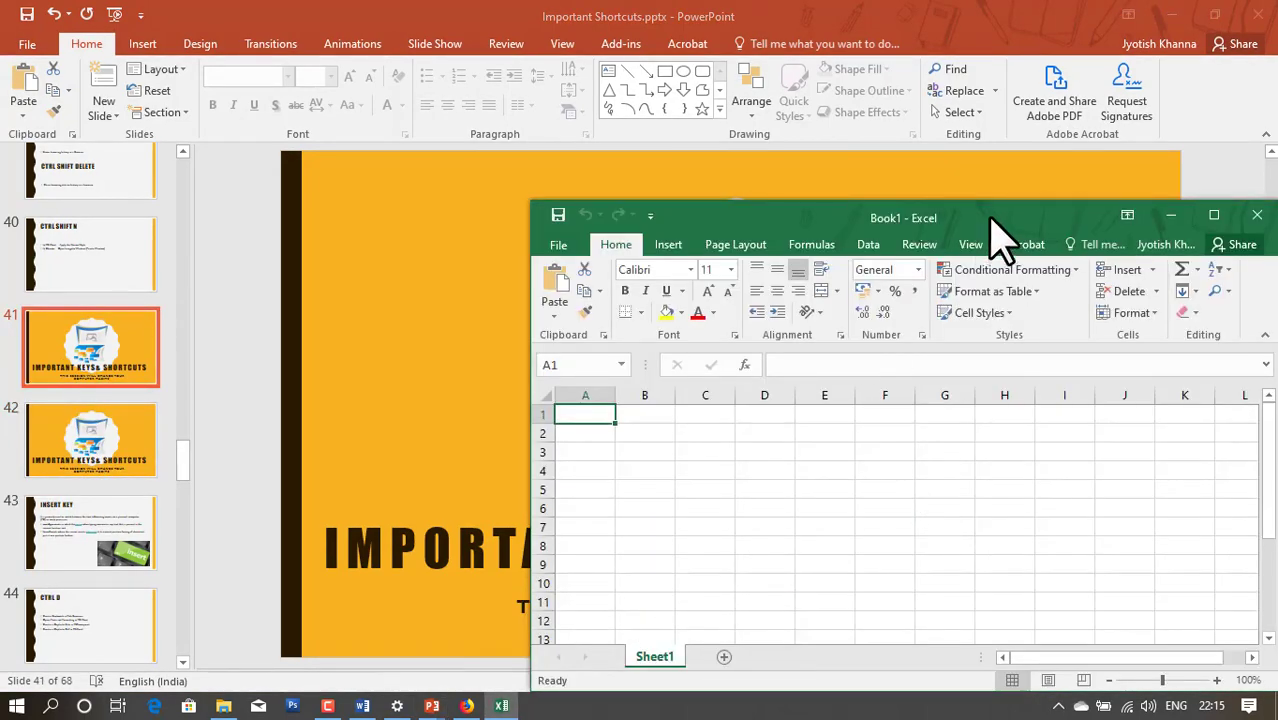
{"action": "double_click", "coordinate": [993, 214]}
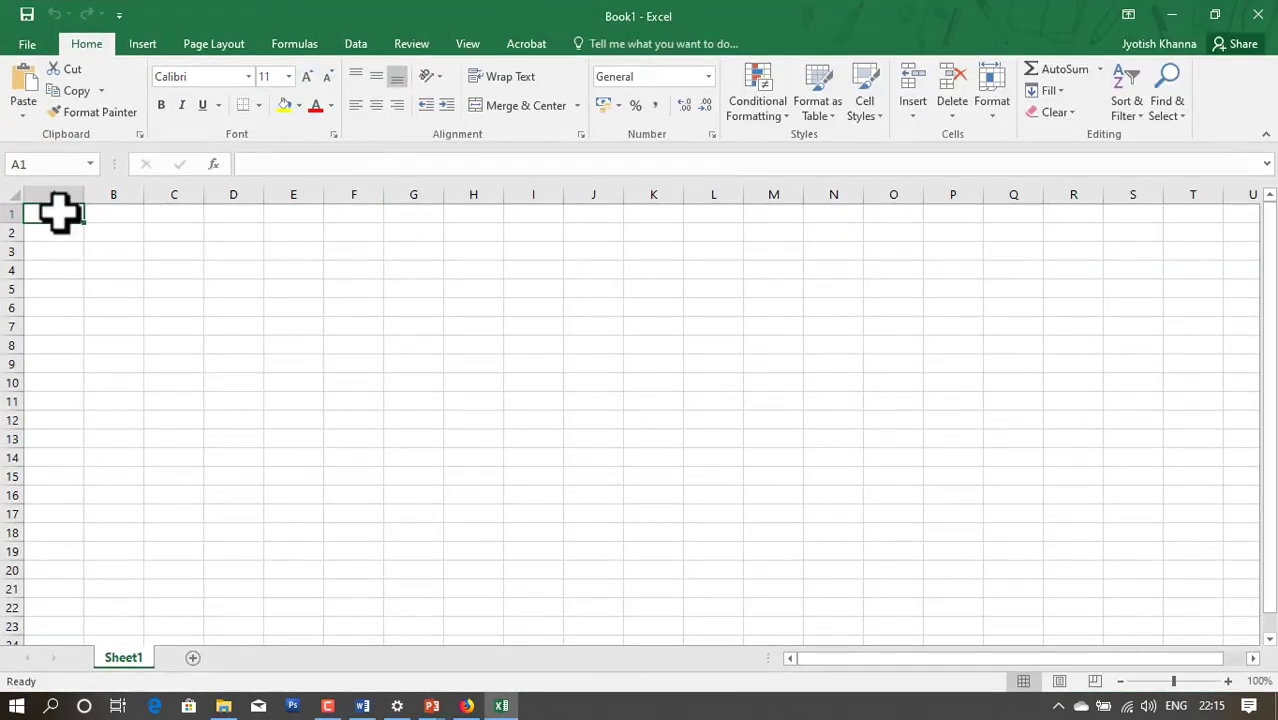
{"action": "type", "text": "Smarto Syste"}
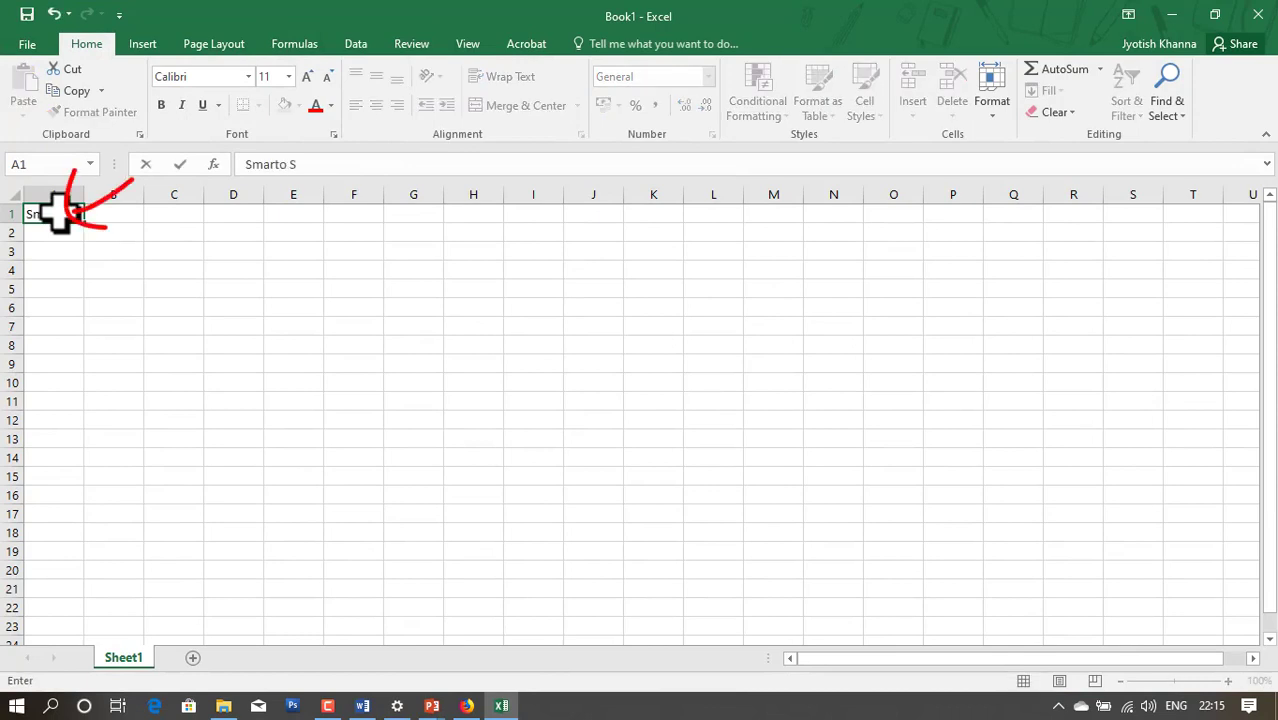
{"action": "type", "text": "ms"}
{"action": "key", "text": "Return"}
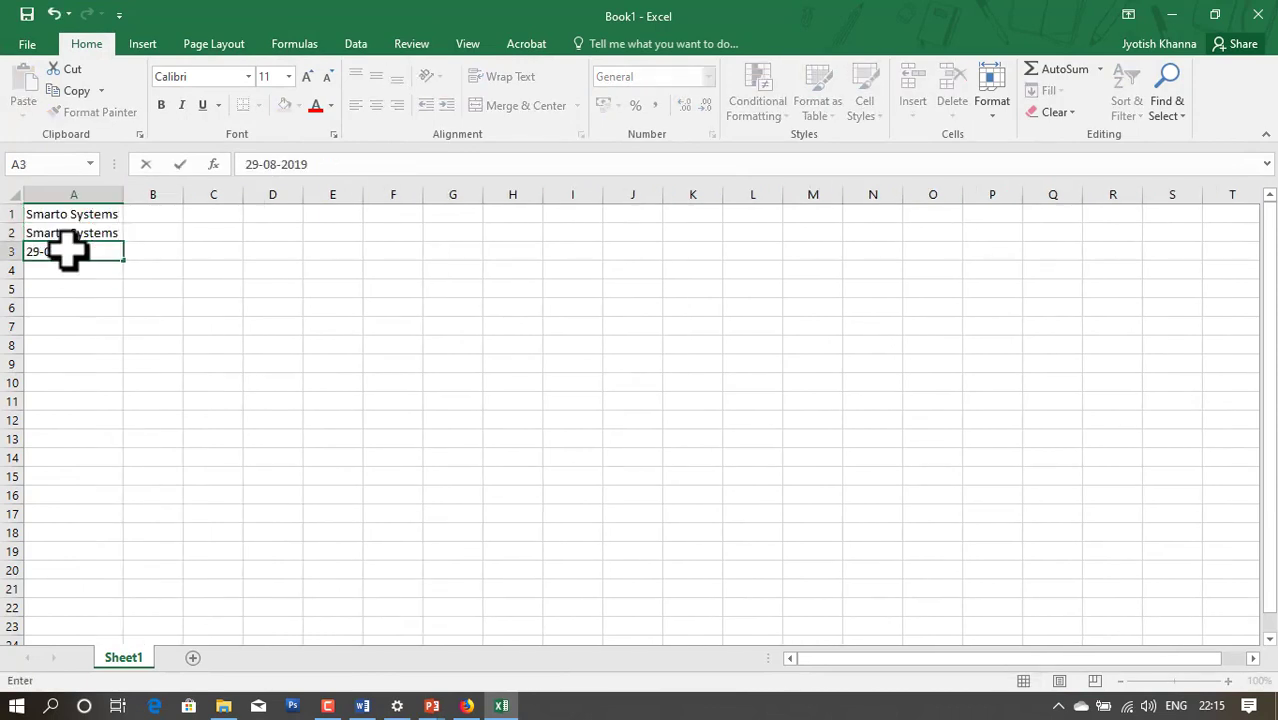
Enter the date 29-08-2019 in A3 and replace it with a copy of the cell above
{"action": "key", "text": "Return"}
{"action": "left_click", "coordinate": [67, 251]}
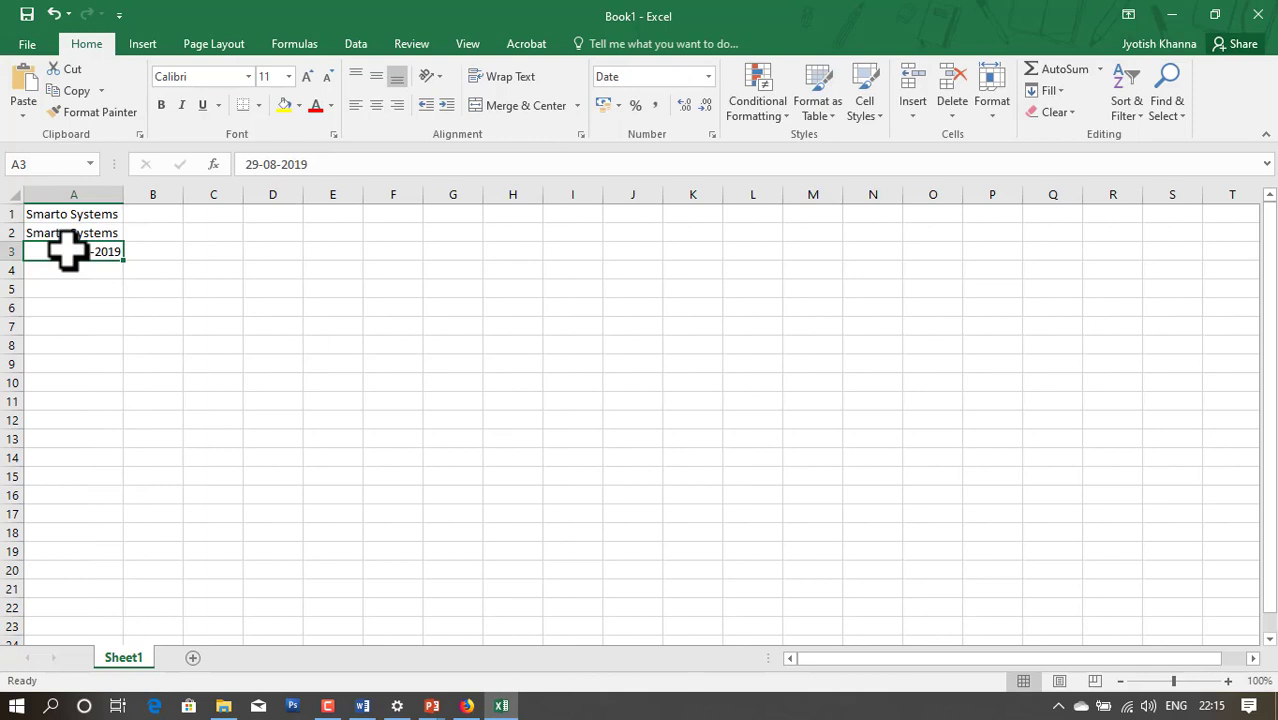
{"action": "key", "text": "ctrl+apostrophe"}
{"action": "key", "text": "Return"}
{"action": "left_click", "coordinate": [67, 251]}
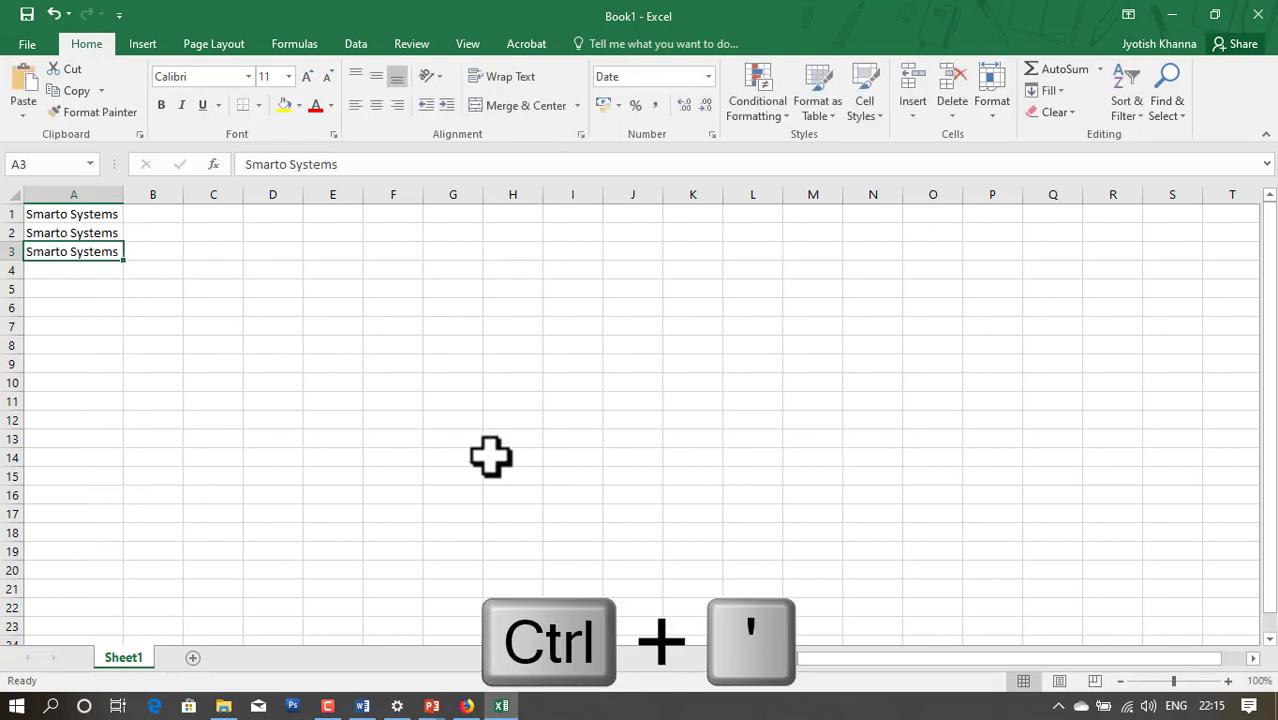
Duplicate the "Smarto Systems" entry from the cell above into A4 and A5
{"action": "key", "text": "Return"}
{"action": "key", "text": "ctrl+d"}
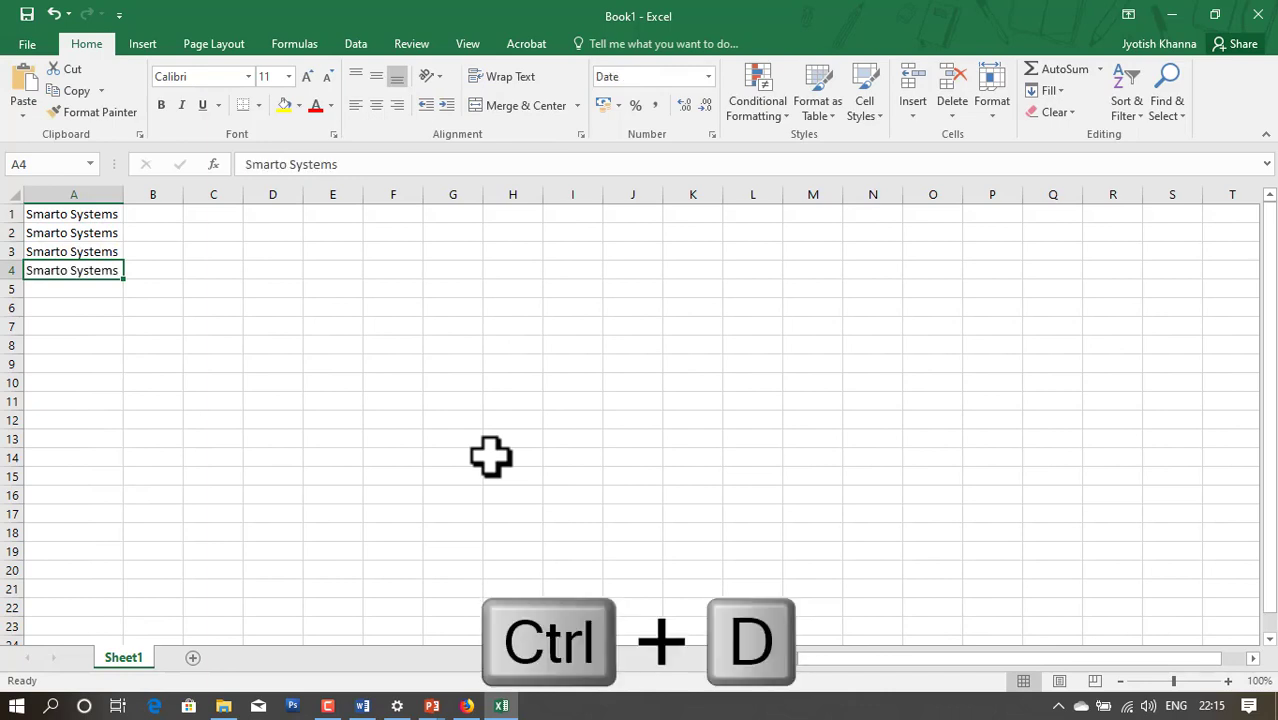
{"action": "key", "text": "Return"}
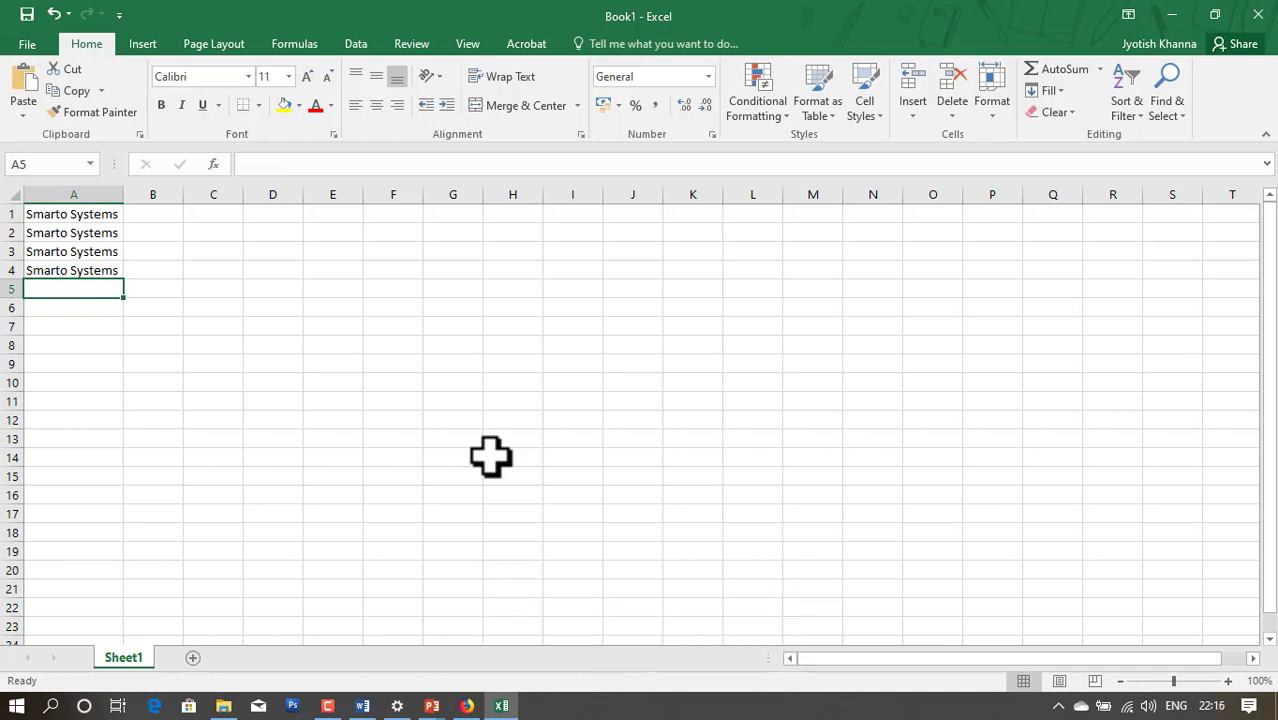
{"action": "key", "text": "ctrl+apostrophe"}
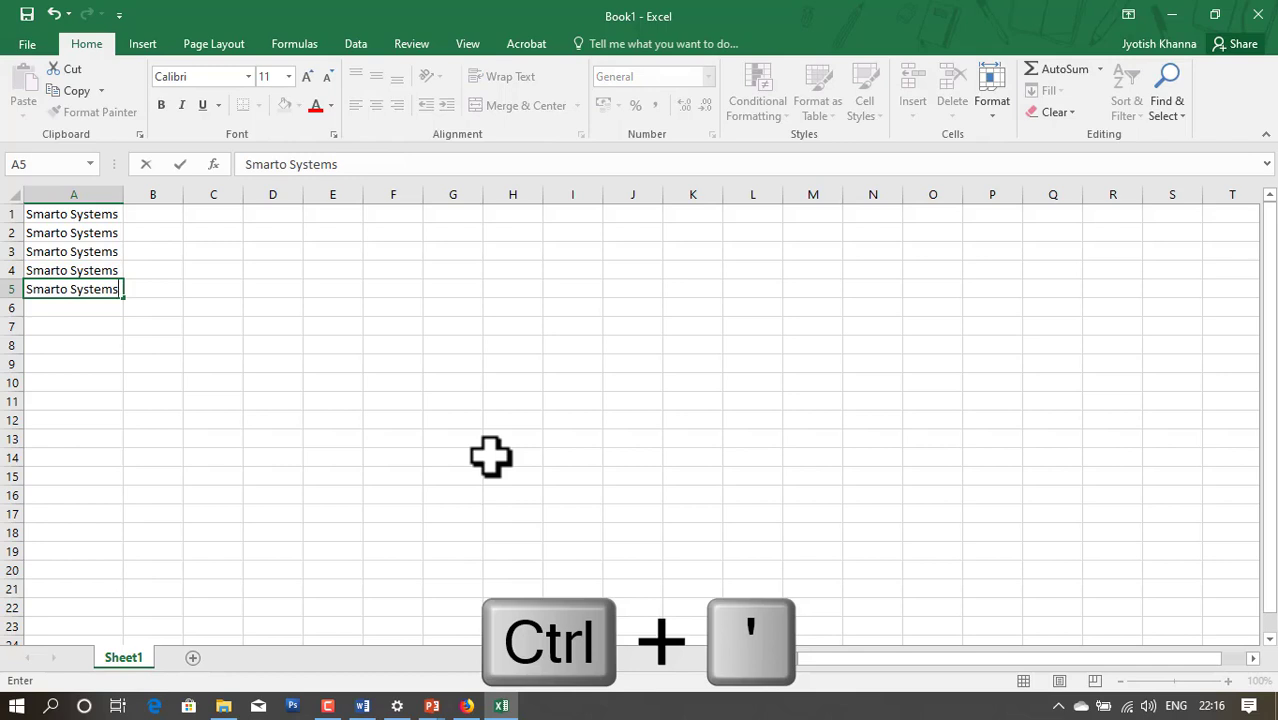
{"action": "key", "text": "Return"}
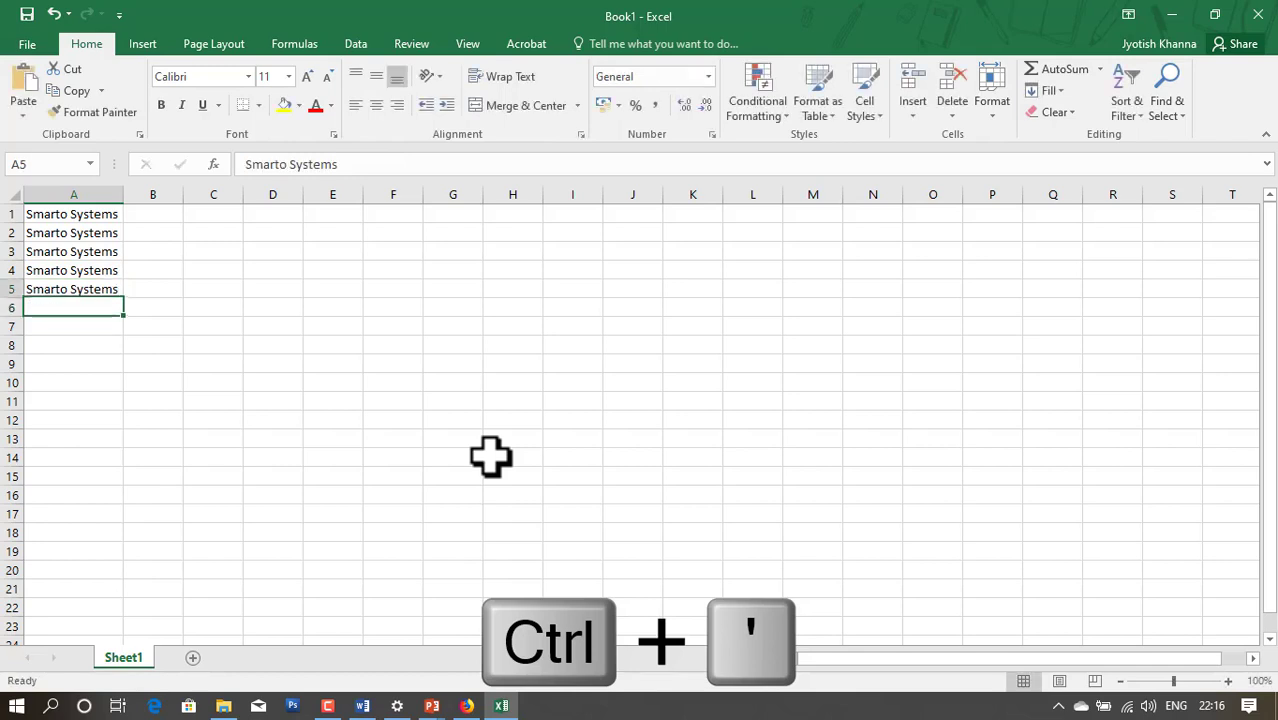
Enter the heading "Duplicate Cells" in cell B5, beside the last "Smarto Systems" entry
{"action": "key", "text": "Up"}
{"action": "key", "text": "Right"}
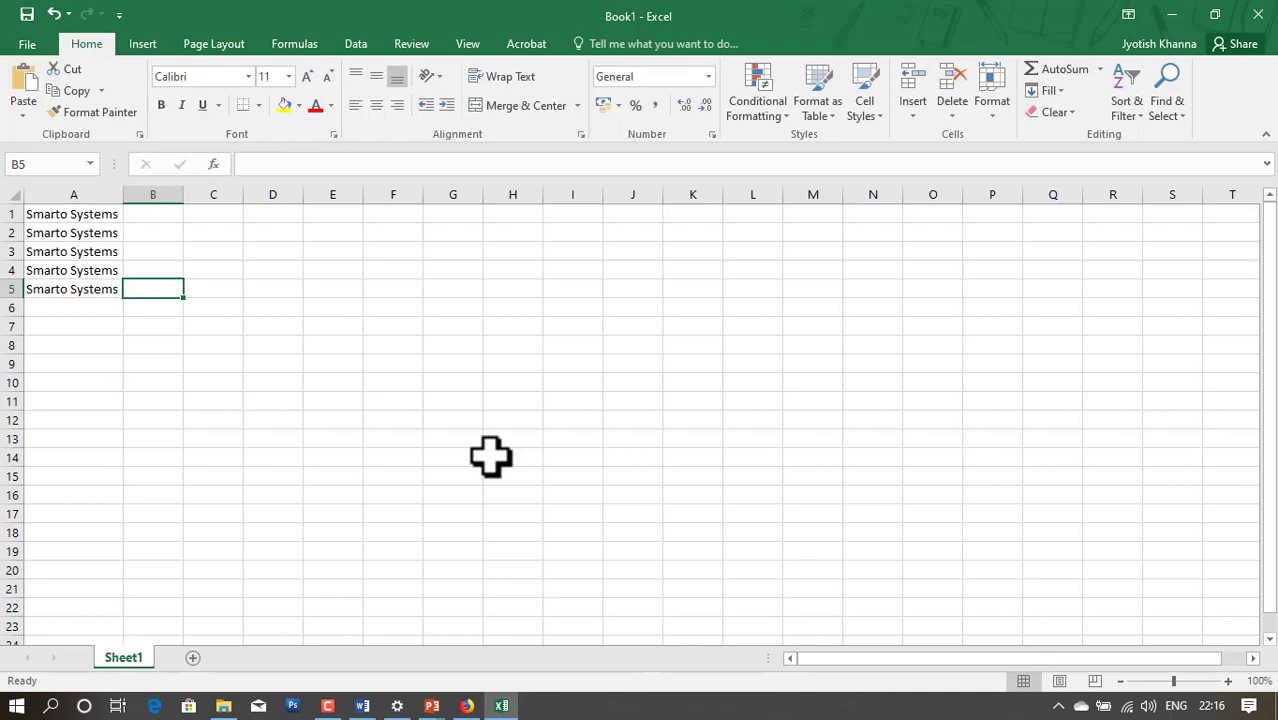
{"action": "type", "text": "Duplicate Cells"}
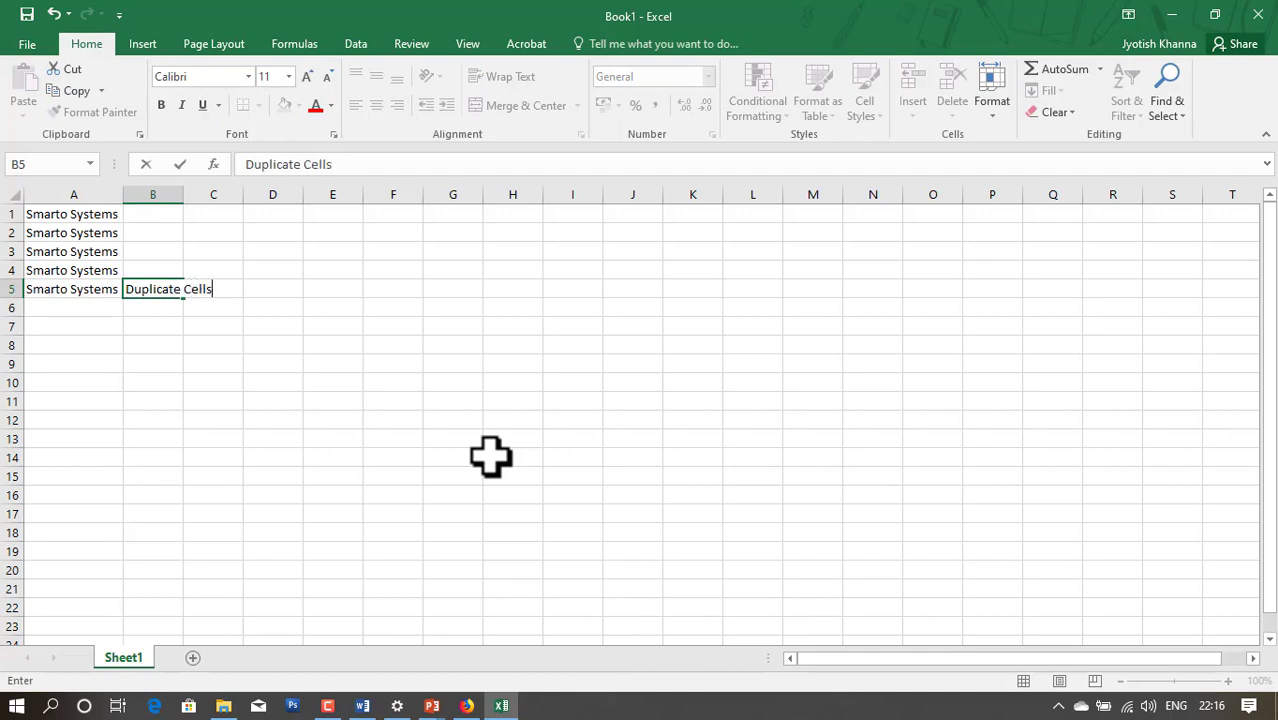
{"action": "key", "text": "Return"}
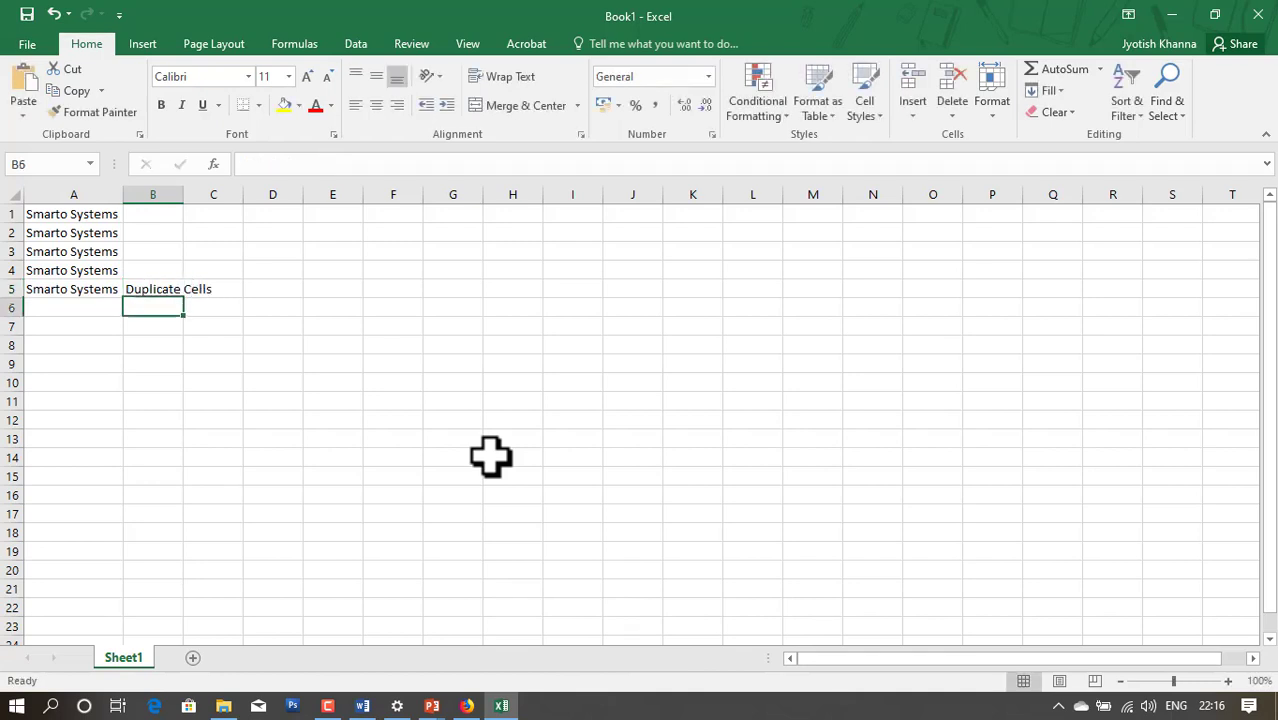
Enter the shortcut labels "Ctrl + D" in B6 and "Ctrl + '" in C6
{"action": "type", "text": "Ctrl + D"}
{"action": "key", "text": "Tab"}
{"action": "type", "text": "Ctrl + '"}
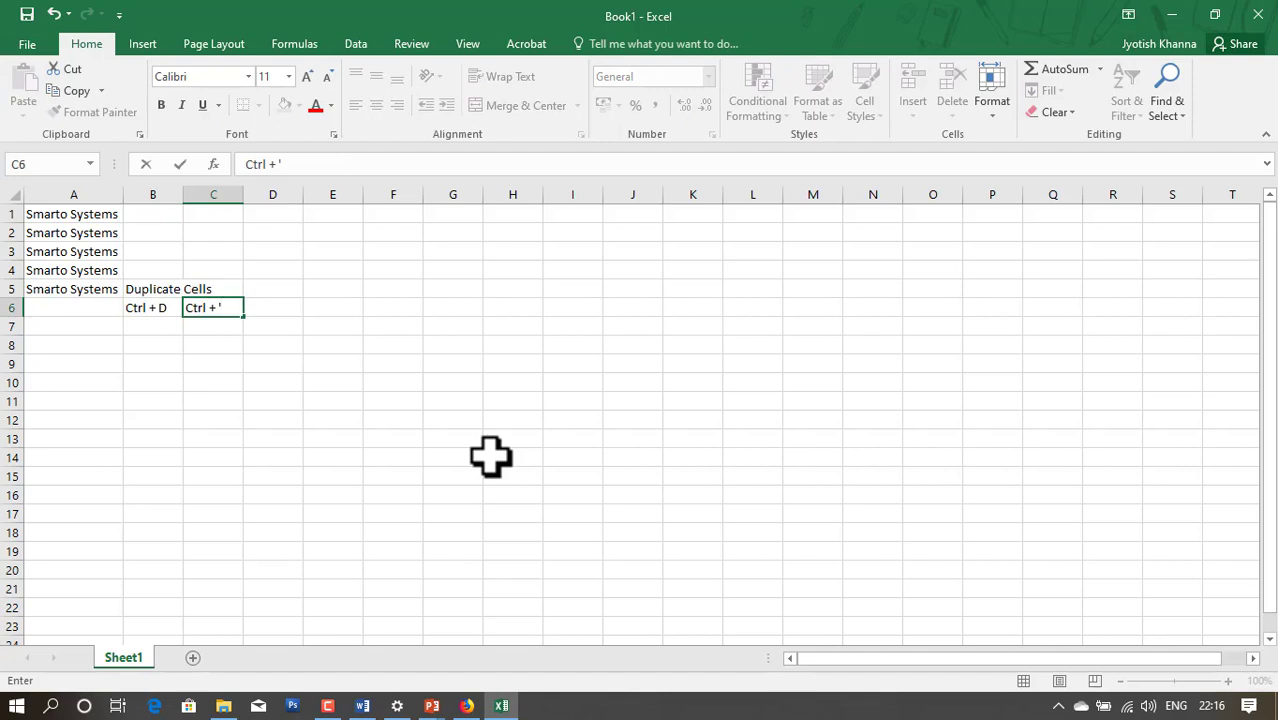
{"action": "key", "text": "Return"}
{"action": "key", "text": "Up"}
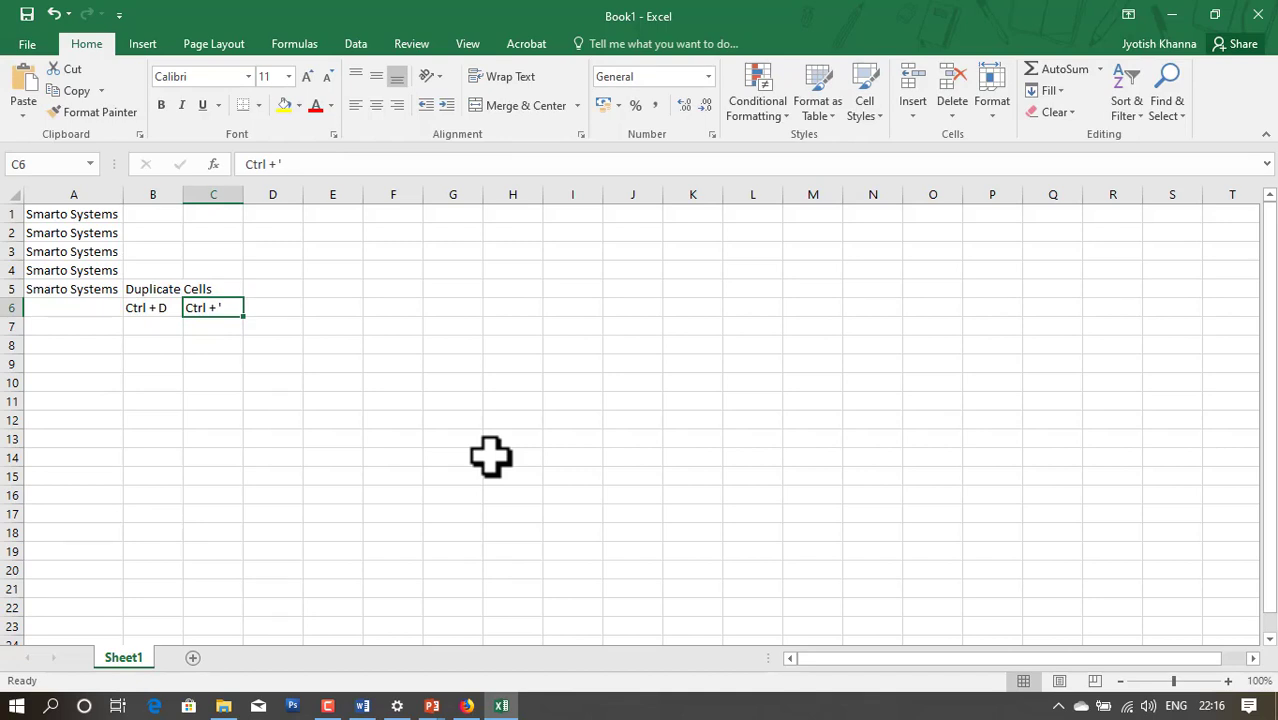
Duplicate the "Smarto Systems" entry from the cell above into A6 and A7
{"action": "key", "text": "Down"}
{"action": "key", "text": "Left"}
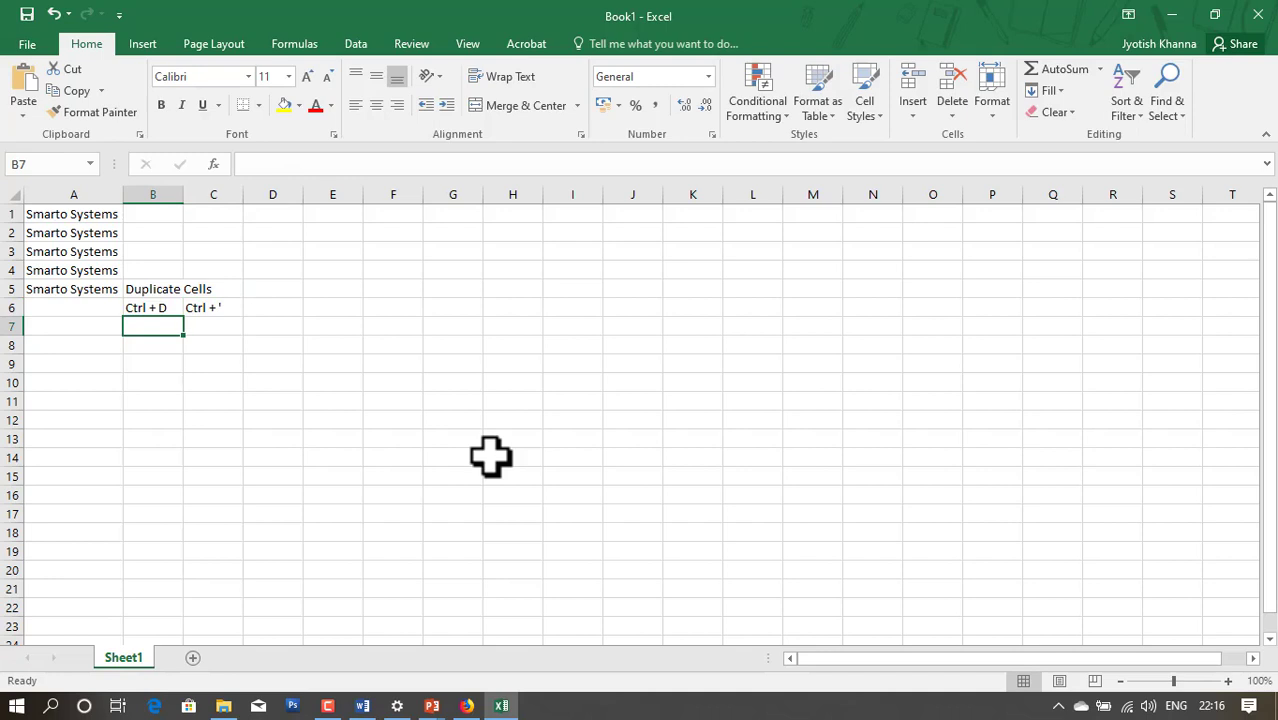
{"action": "key", "text": "Left"}
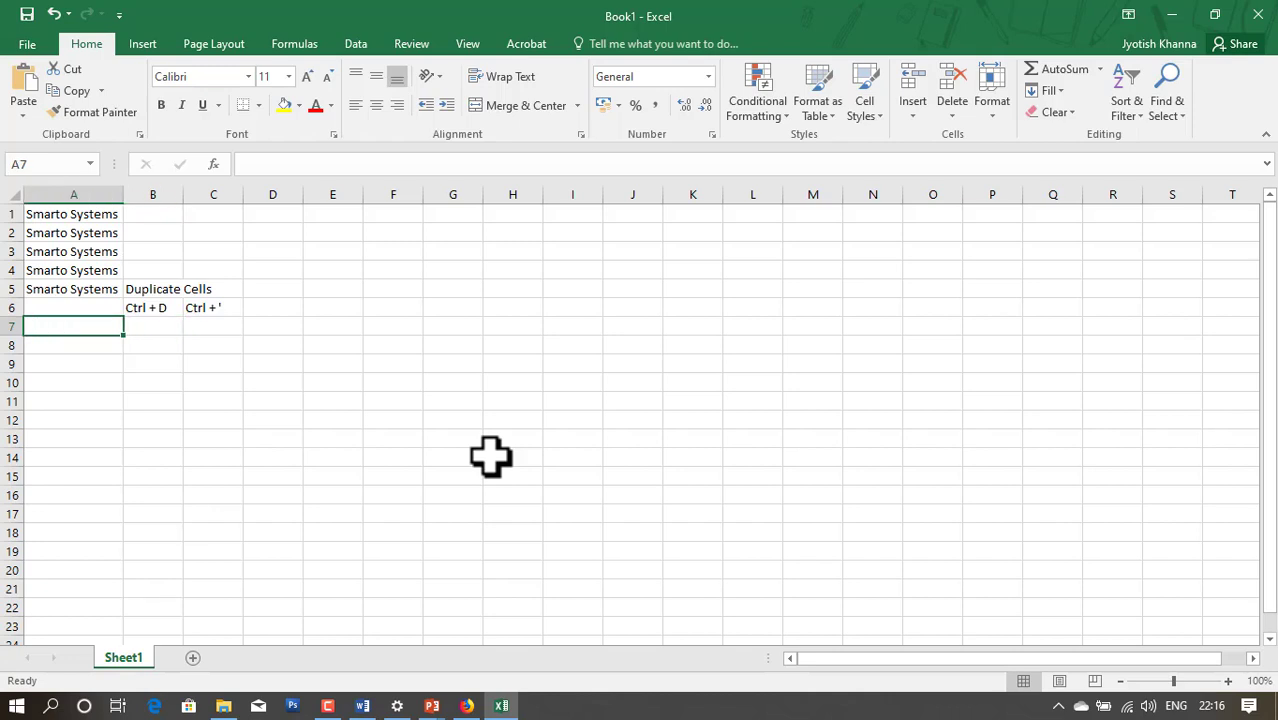
{"action": "key", "text": "Up"}
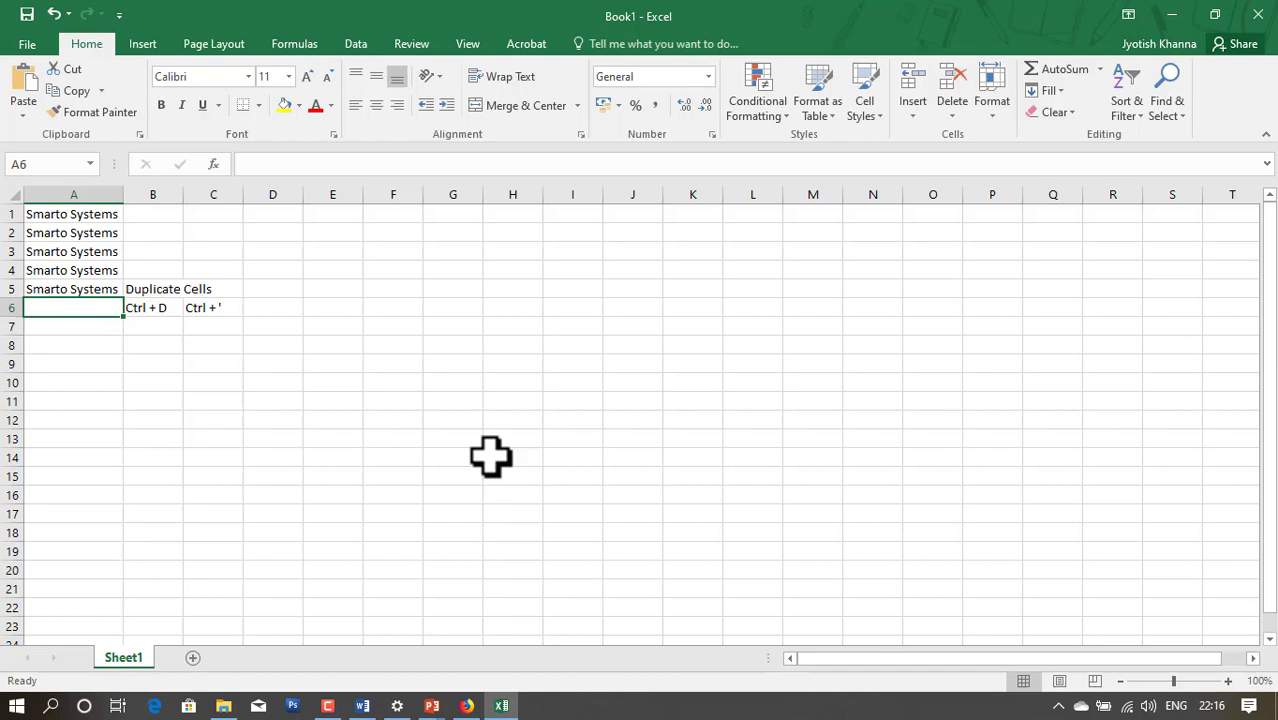
{"action": "key", "text": "ctrl+d"}
{"action": "key", "text": "Down"}
{"action": "key", "text": "Up"}
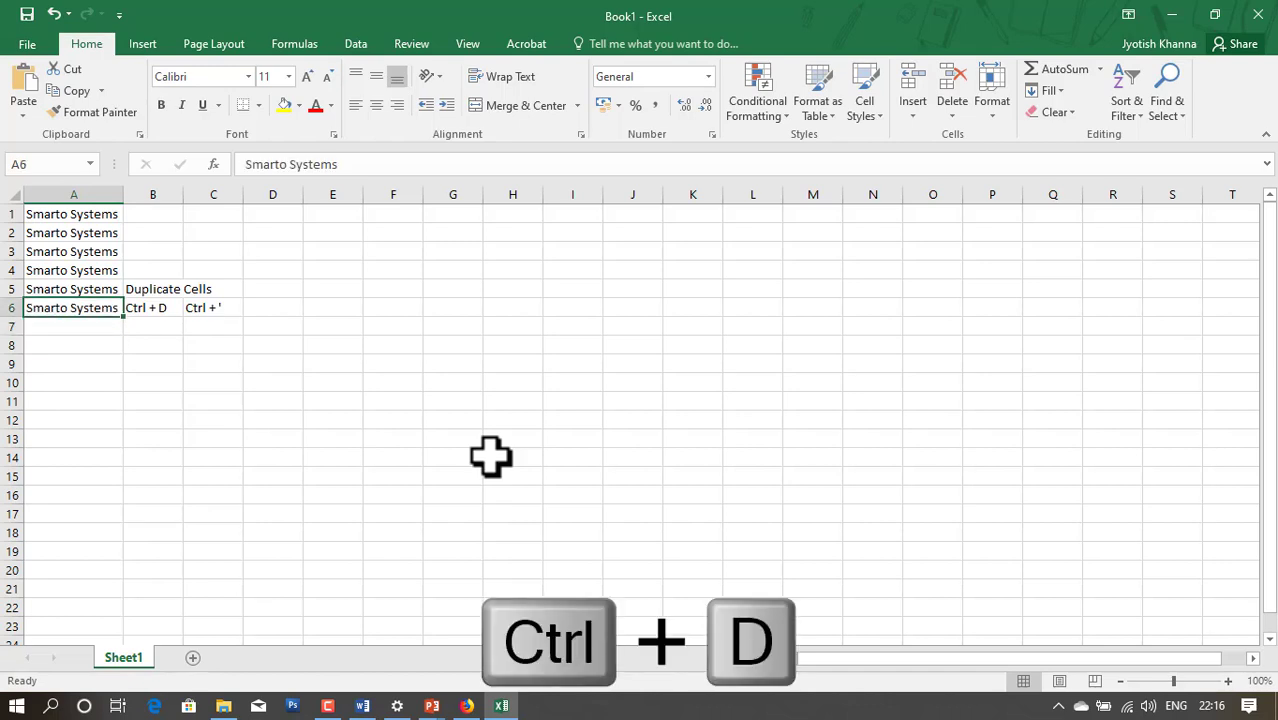
{"action": "key", "text": "Down"}
{"action": "key", "text": "ctrl+d"}
{"action": "key", "text": "Down"}
Close the Excel workbook without saving, and advance the PowerPoint slide show from Ctrl D to the Ctrl Click / Shift Click slide
{"action": "key", "text": "alt+F4"}
{"action": "left_click", "coordinate": [640, 375]}
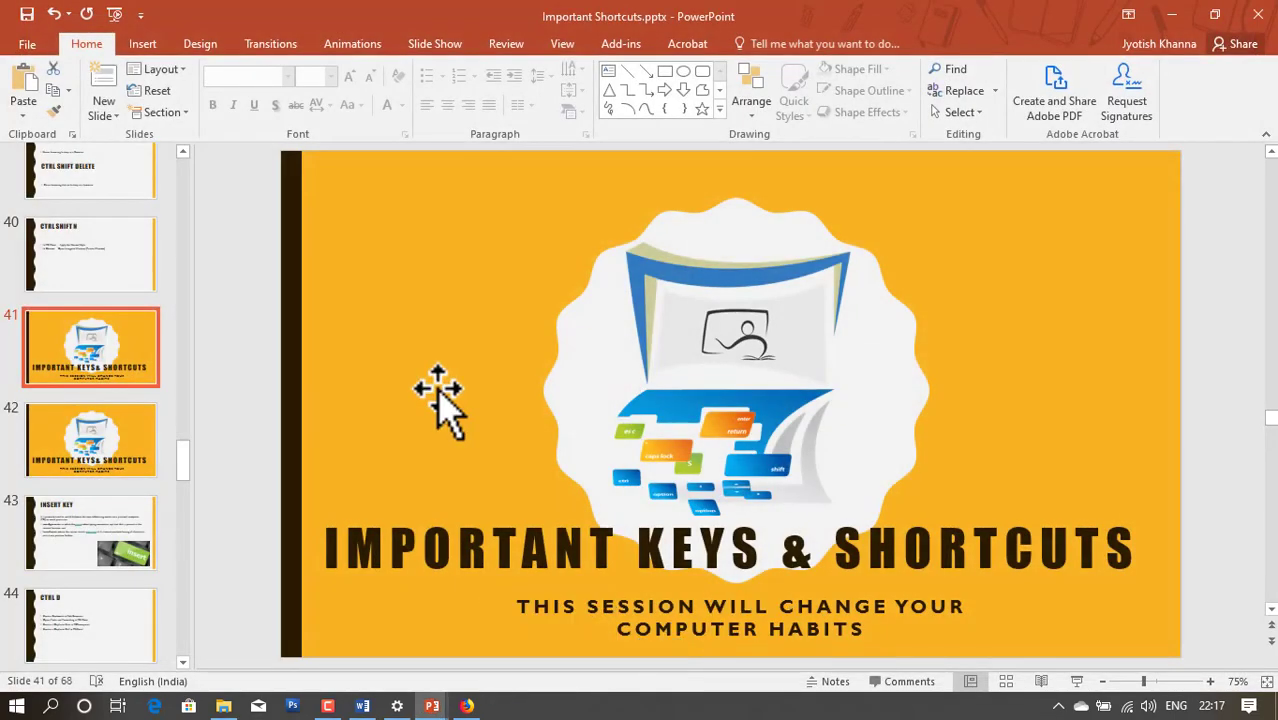
{"action": "key", "text": "ctrl+apostrophe"}
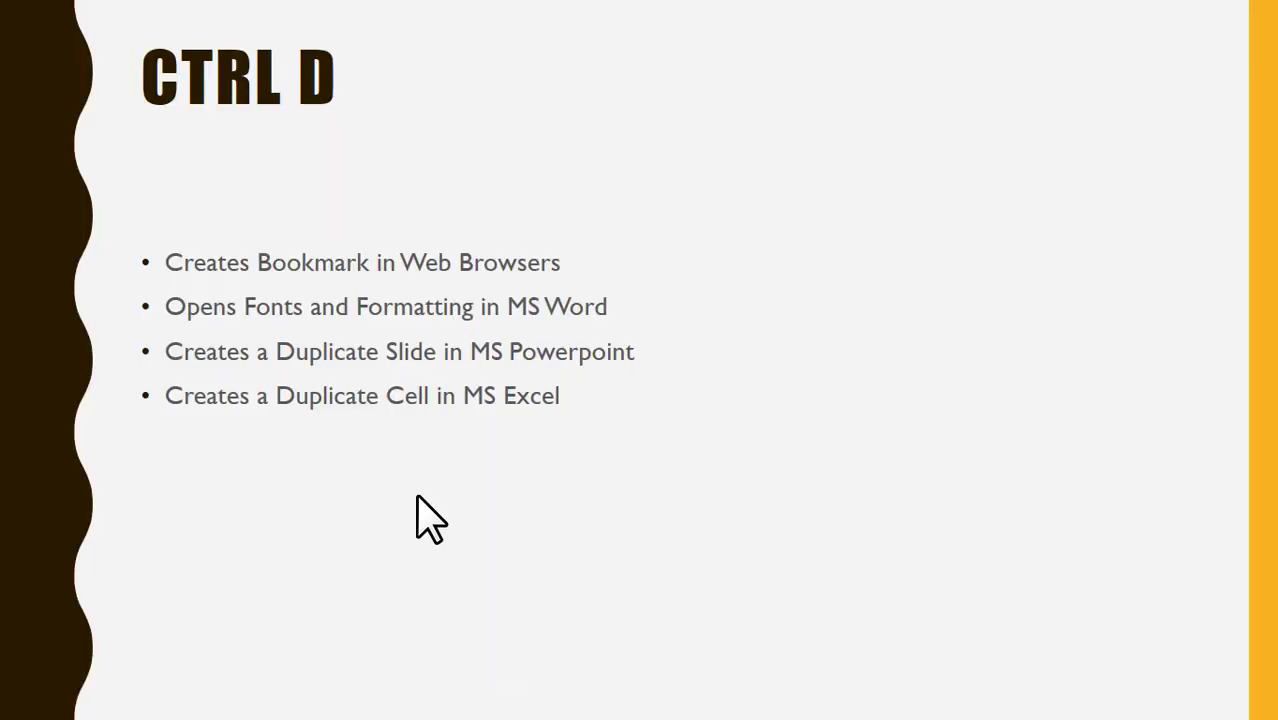
{"action": "left_click", "coordinate": [418, 498]}
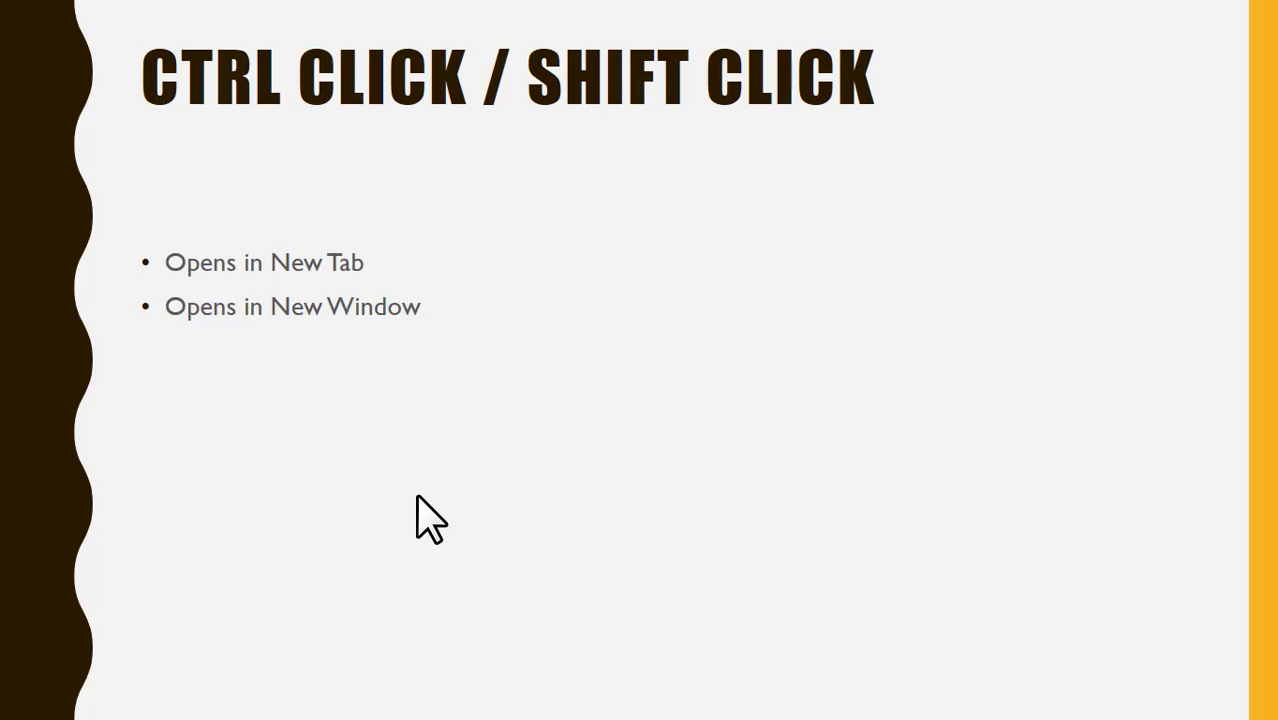
Switch to Firefox, open the Certifications link of the SmartO Systems home page in a new tab and show that tab
{"action": "key", "text": "super"}
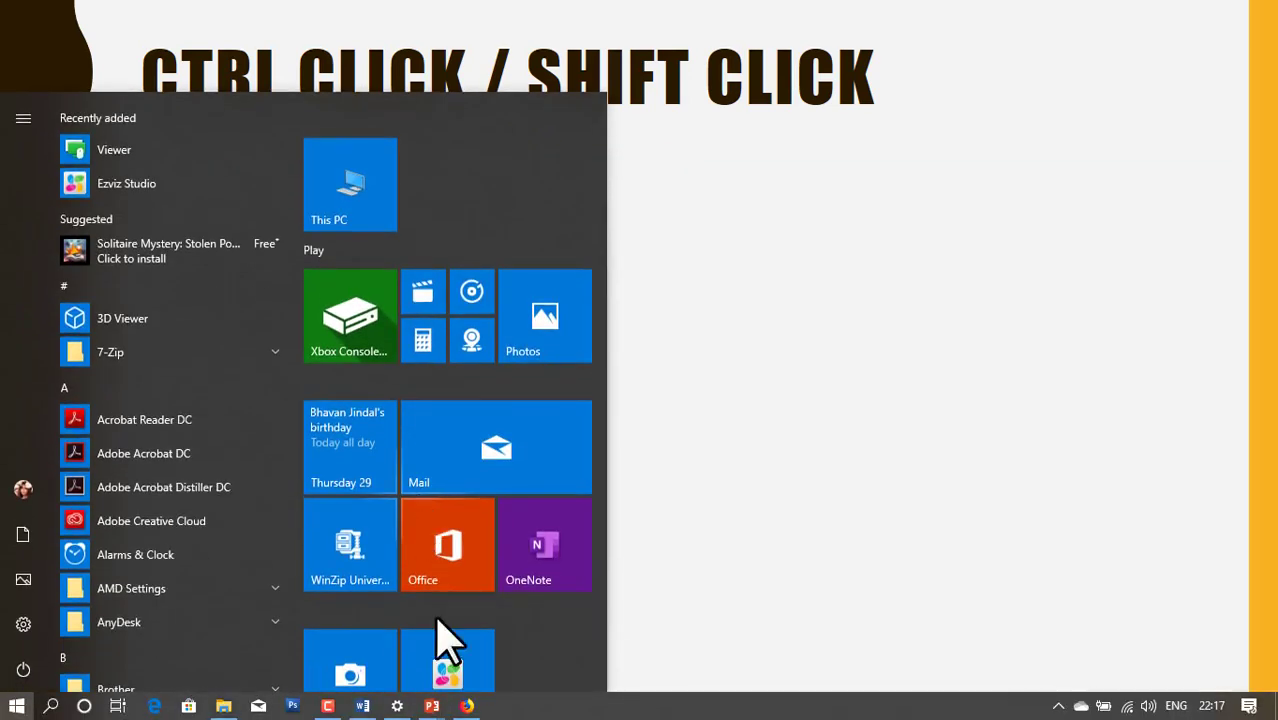
{"action": "left_click", "coordinate": [467, 708]}
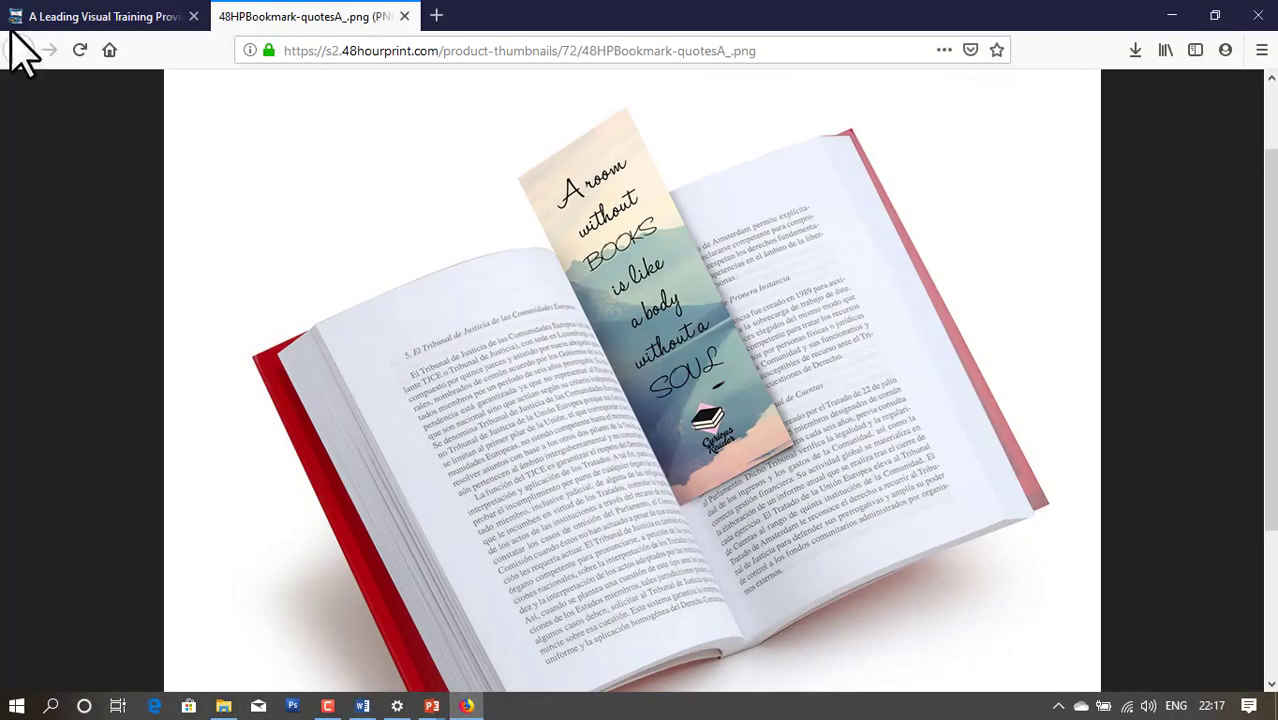
{"action": "left_click", "coordinate": [60, 16]}
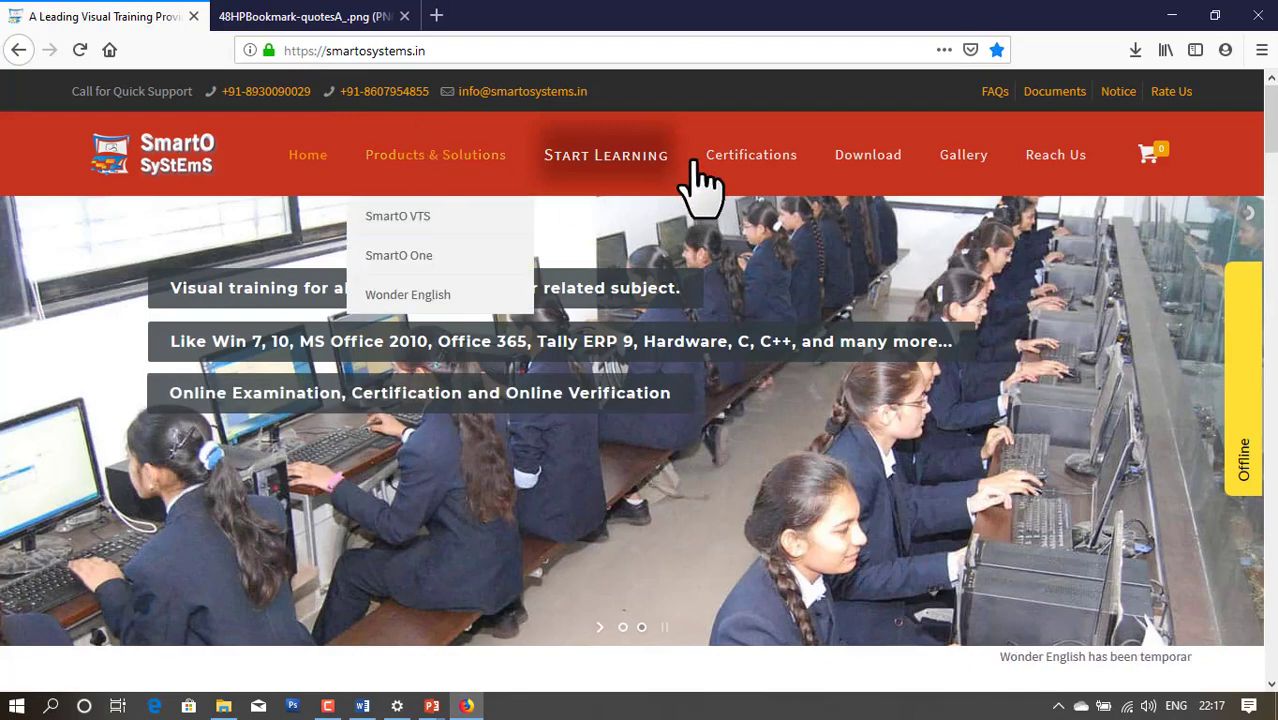
{"action": "middle_click", "coordinate": [782, 175]}
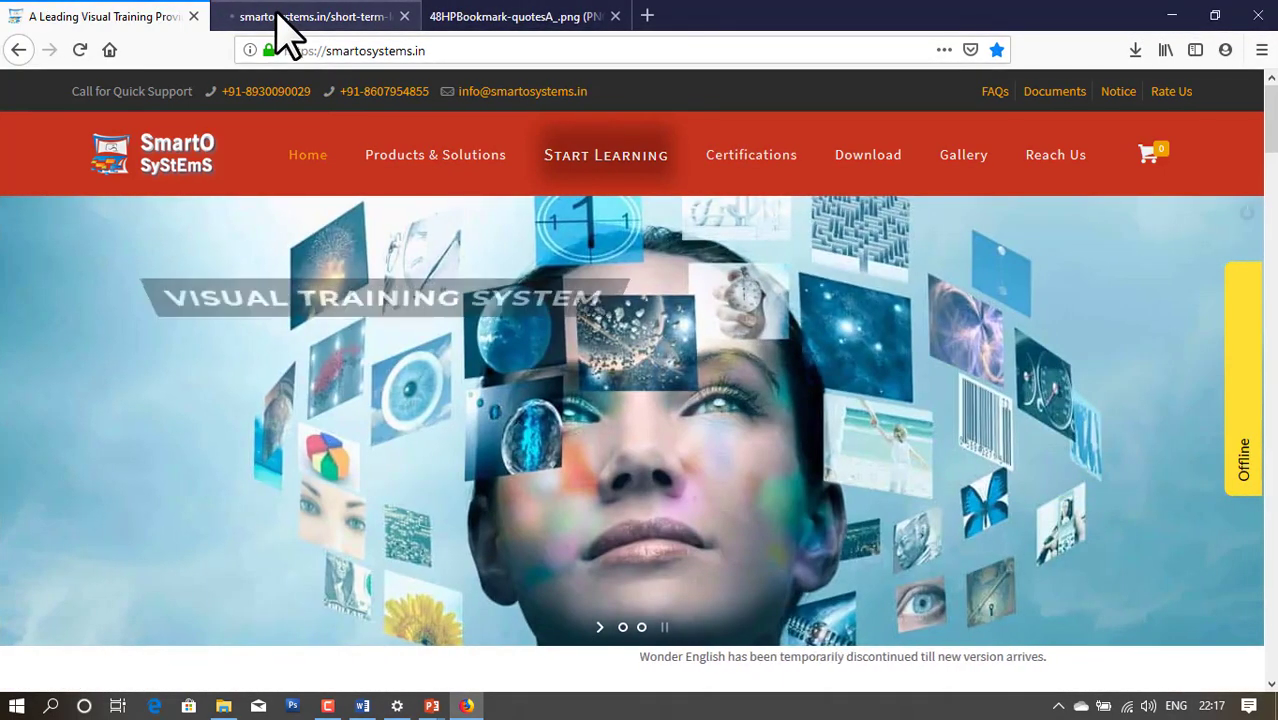
{"action": "left_click", "coordinate": [278, 20]}
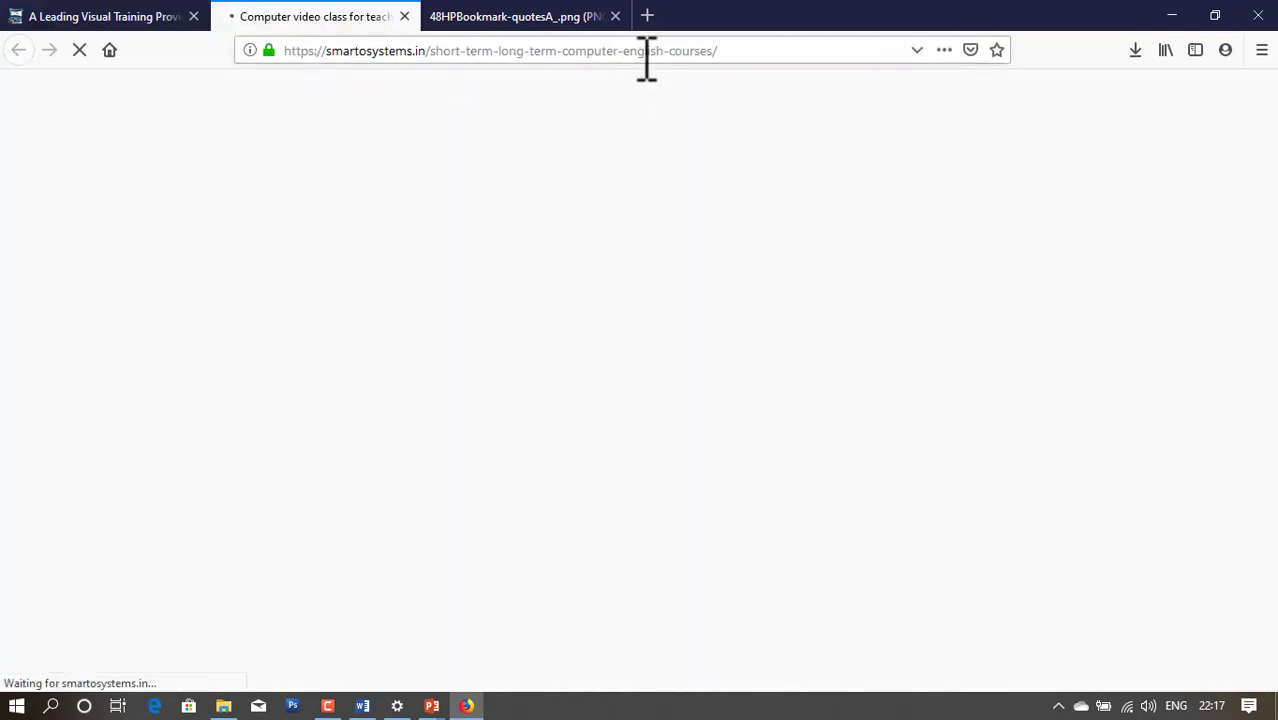
Load the Certifications page in the original tab, and open it again from the second tab in another new tab
{"action": "left_click", "coordinate": [70, 18]}
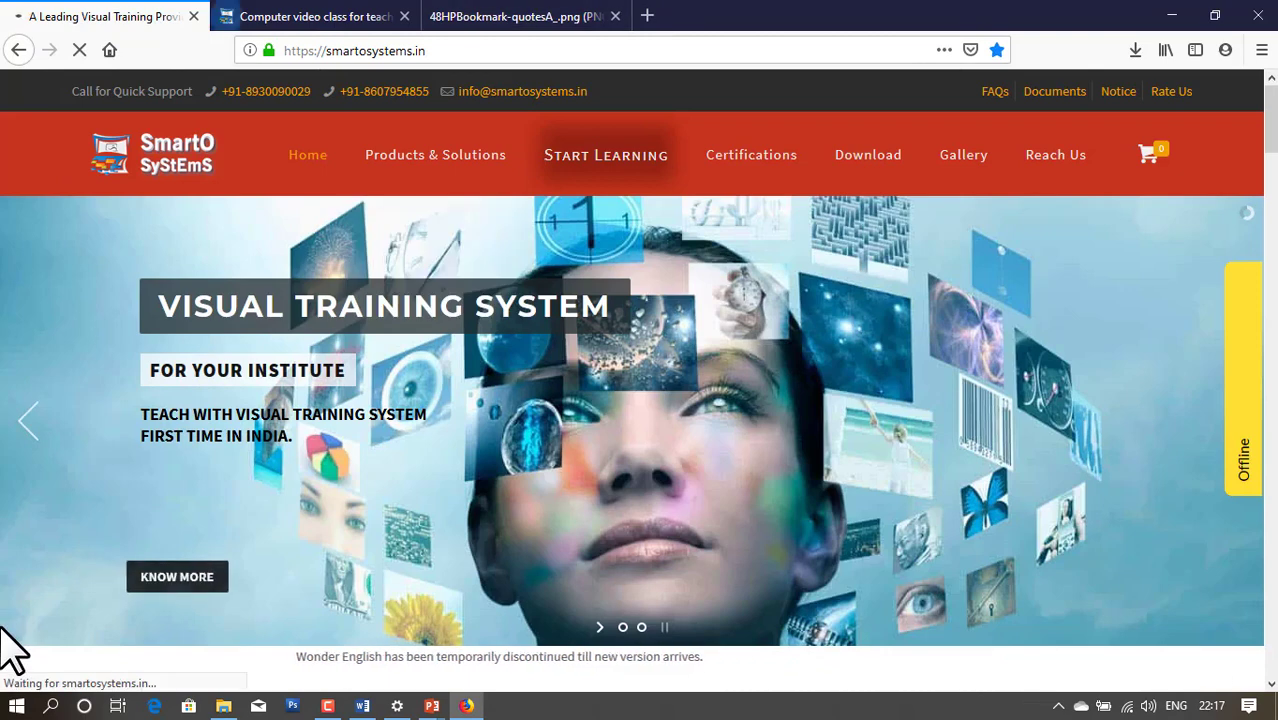
{"action": "left_click", "coordinate": [345, 18]}
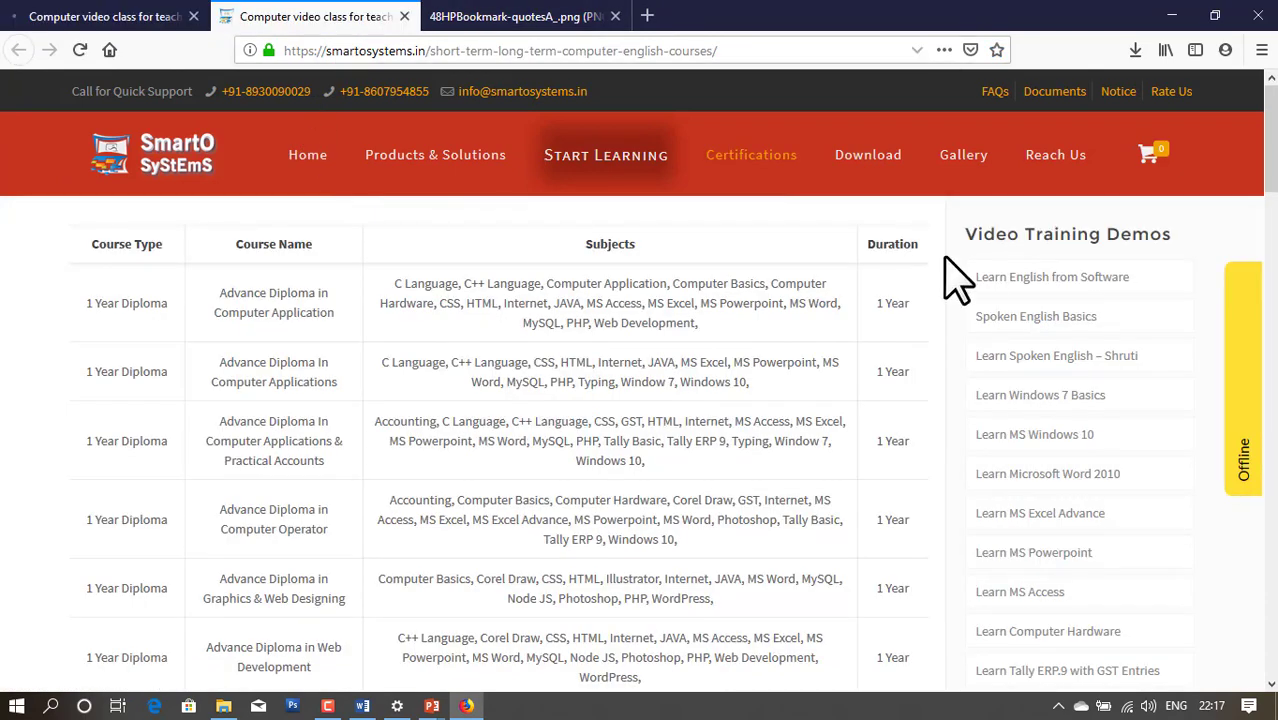
{"action": "middle_click", "coordinate": [778, 170]}
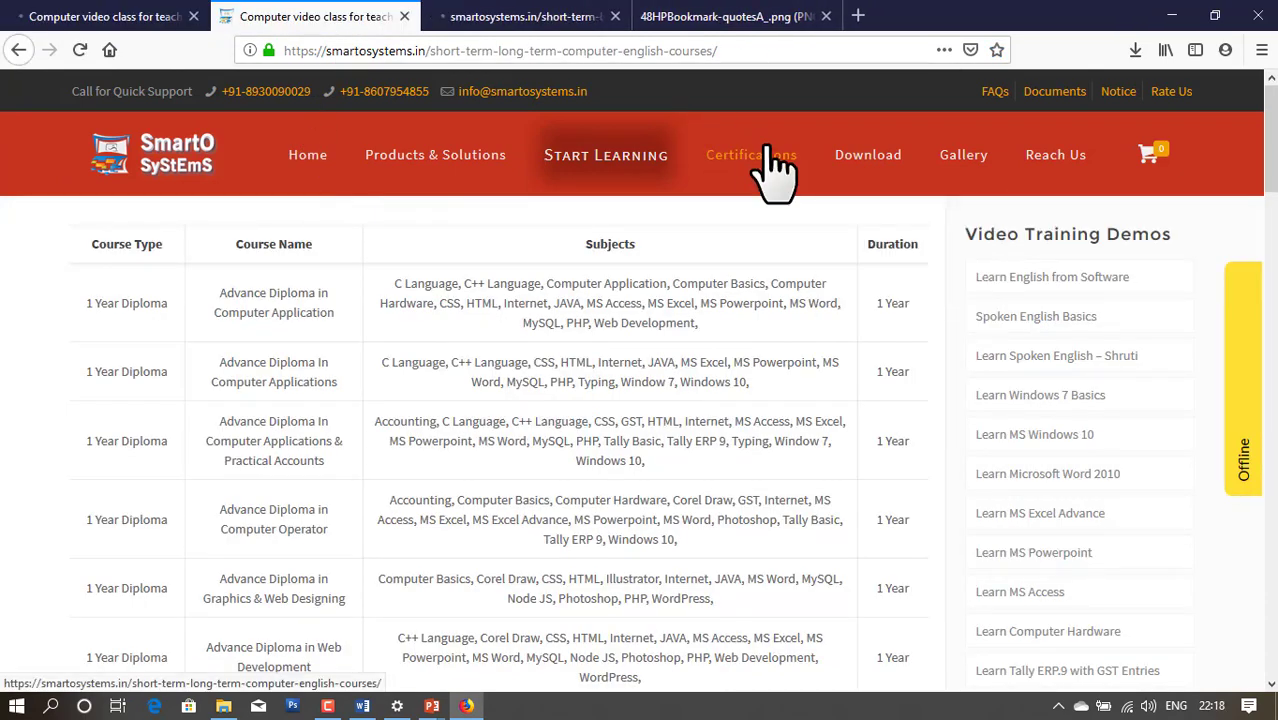
{"action": "left_click", "coordinate": [512, 20]}
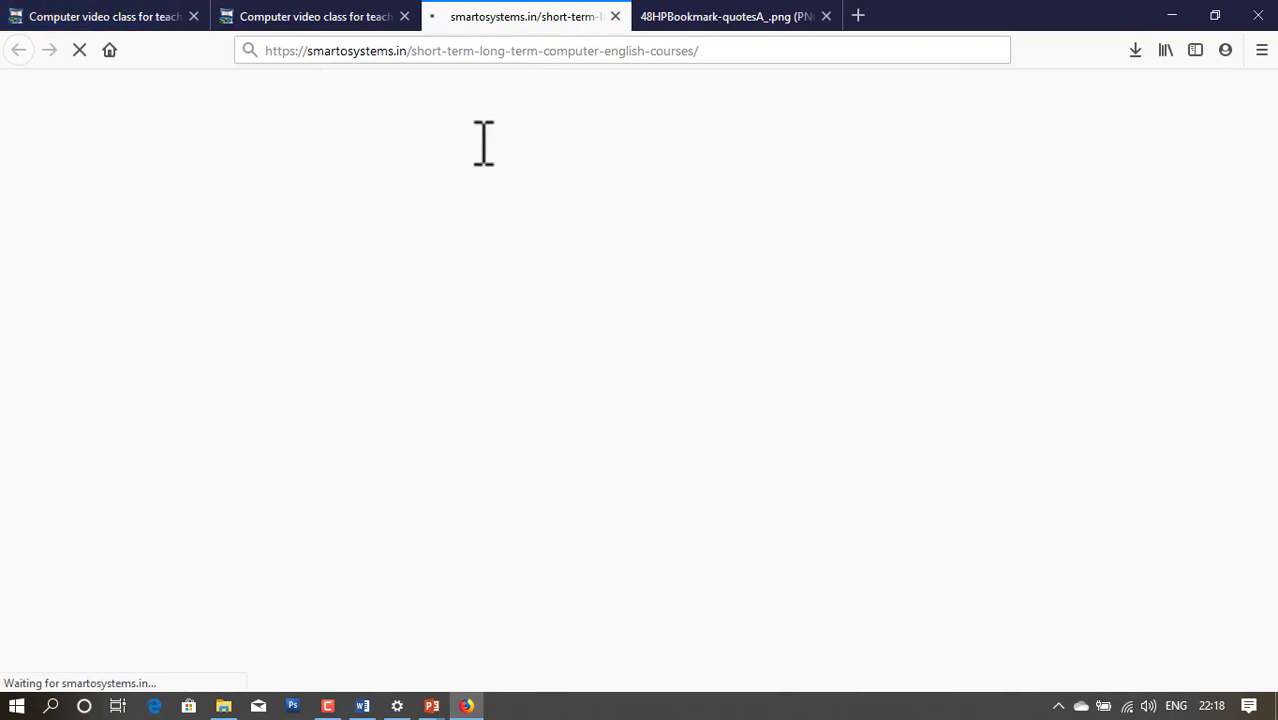
From the first tab, open the Gallery page in a new window and close that window
{"action": "left_click", "coordinate": [64, 10]}
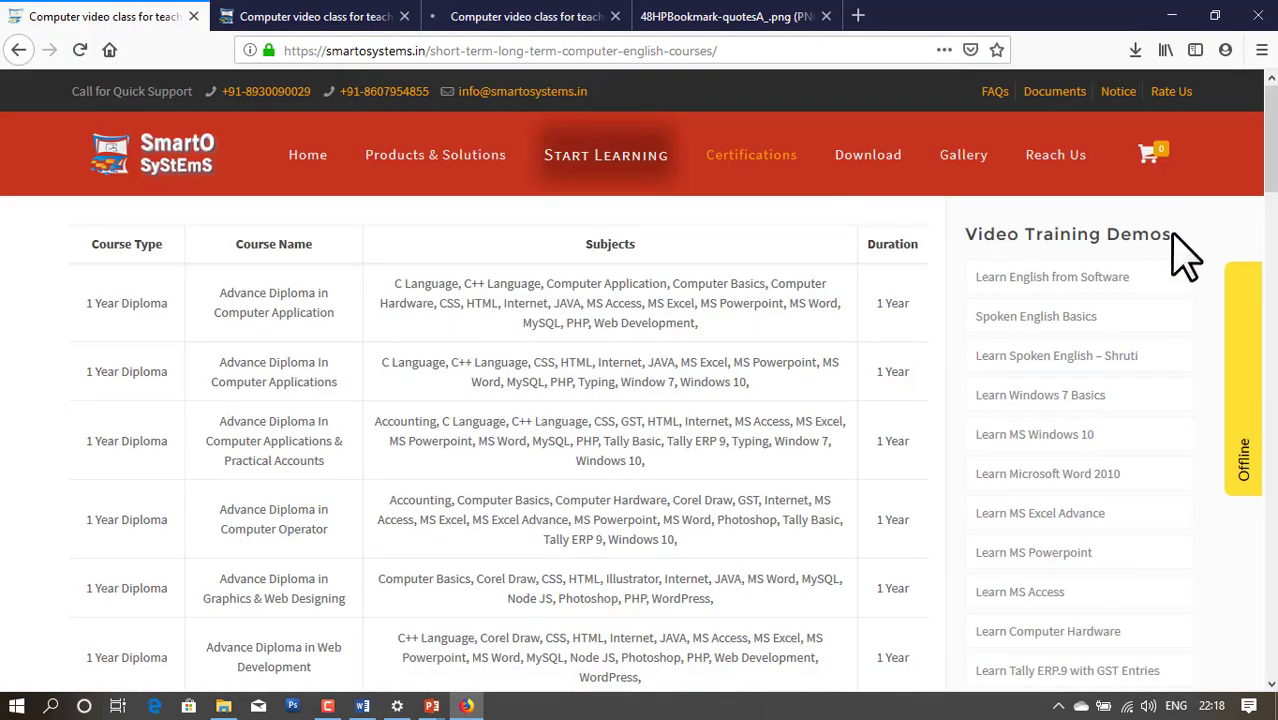
{"action": "left_click", "coordinate": [963, 155]}
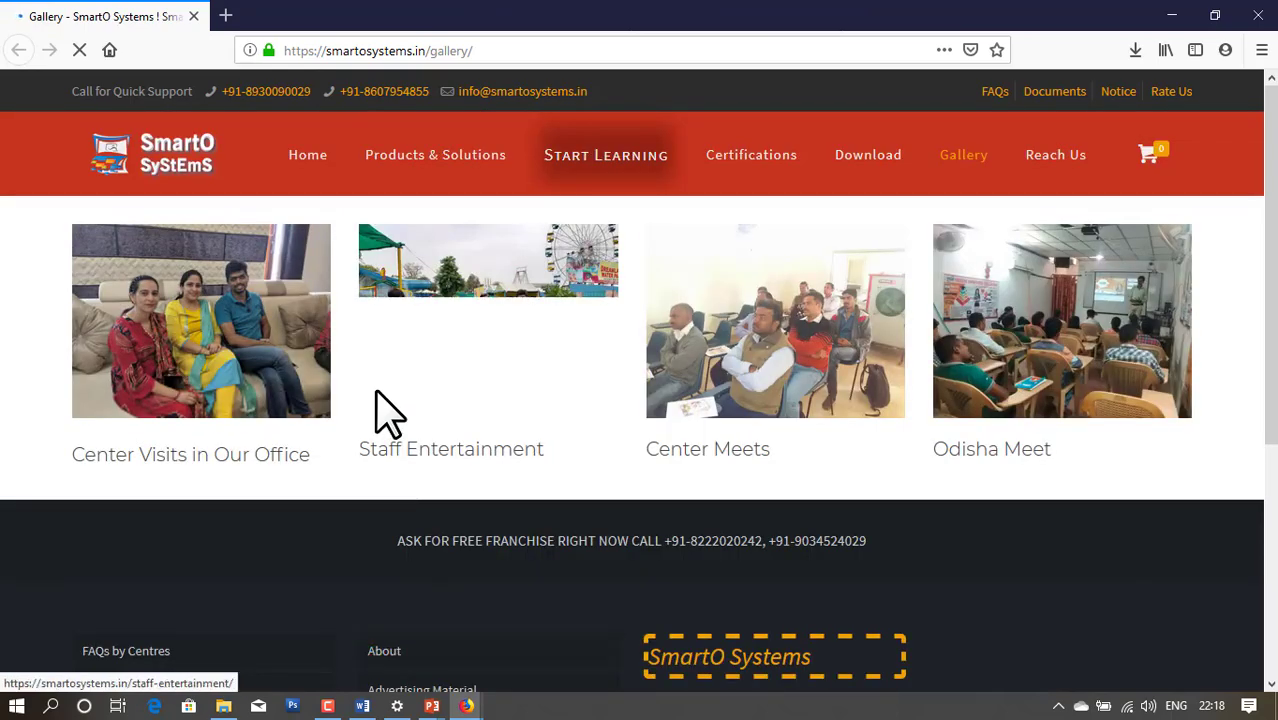
{"action": "left_click", "coordinate": [1258, 15]}
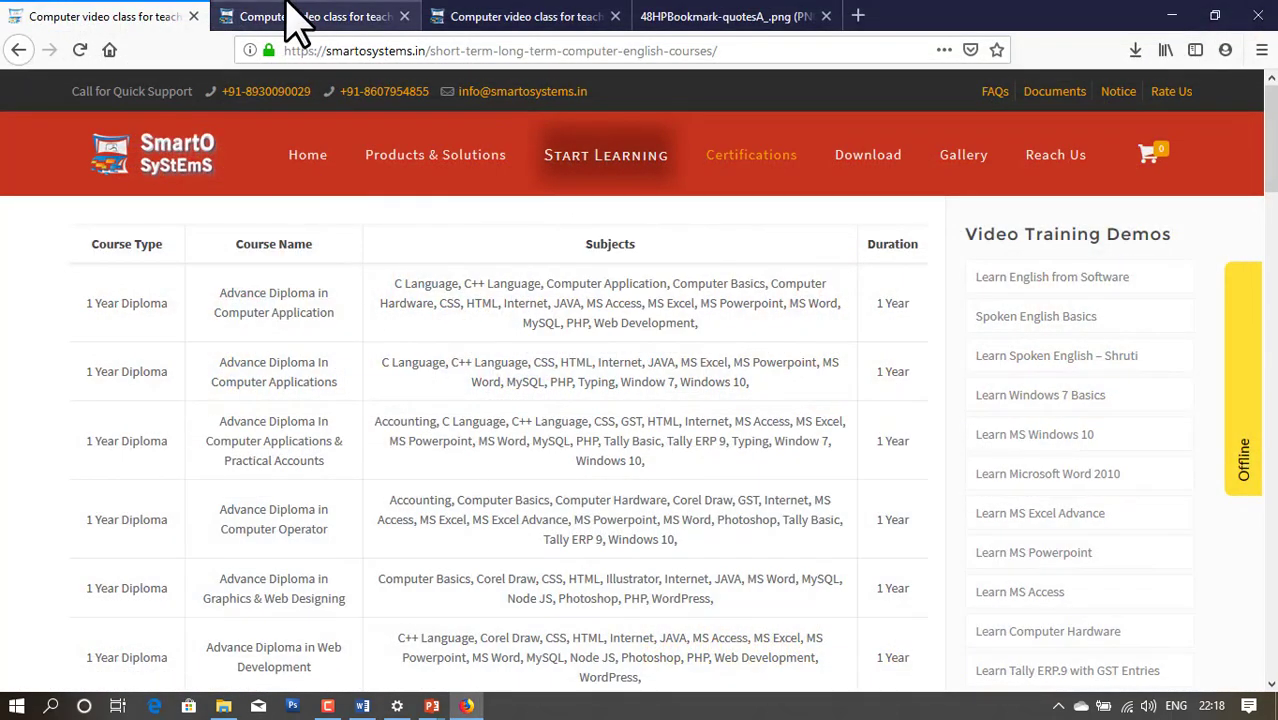
Close every browser tab except the first, and advance the PowerPoint slide show to the Ctrl Shift T slide
{"action": "left_click", "coordinate": [404, 16]}
{"action": "left_click", "coordinate": [404, 16]}
{"action": "left_click", "coordinate": [404, 16]}
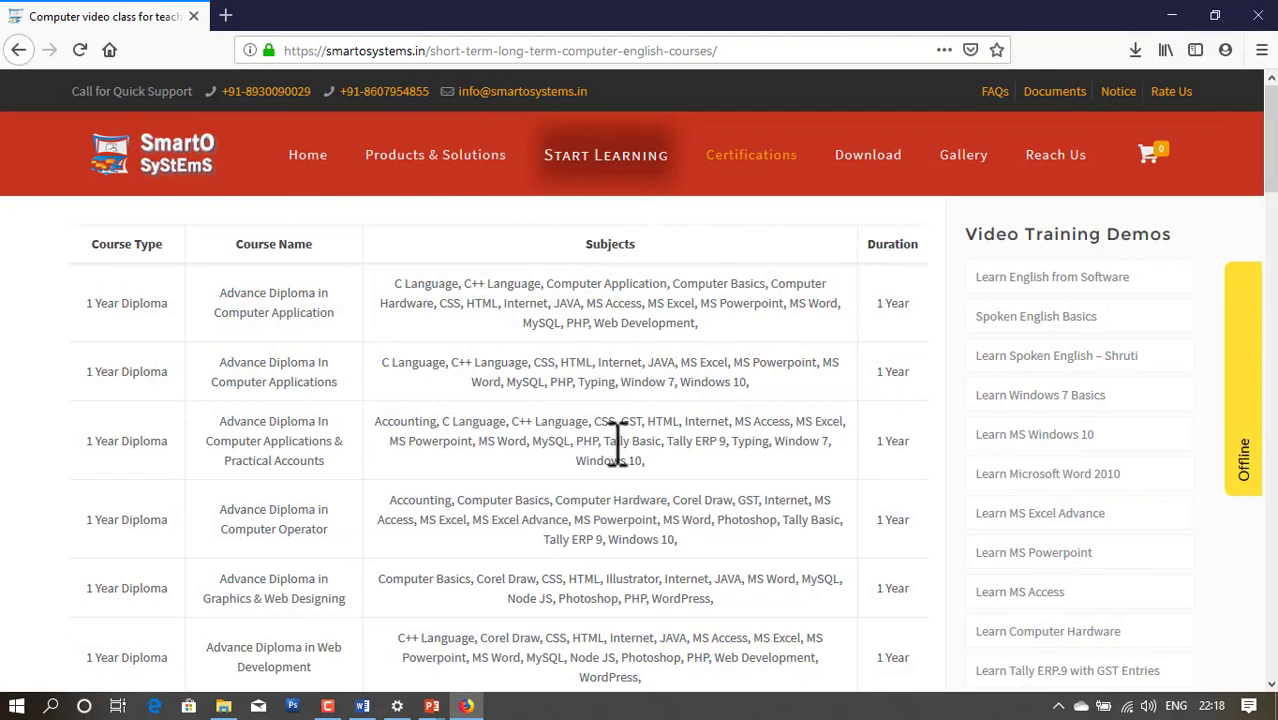
{"action": "key", "text": "alt+Tab"}
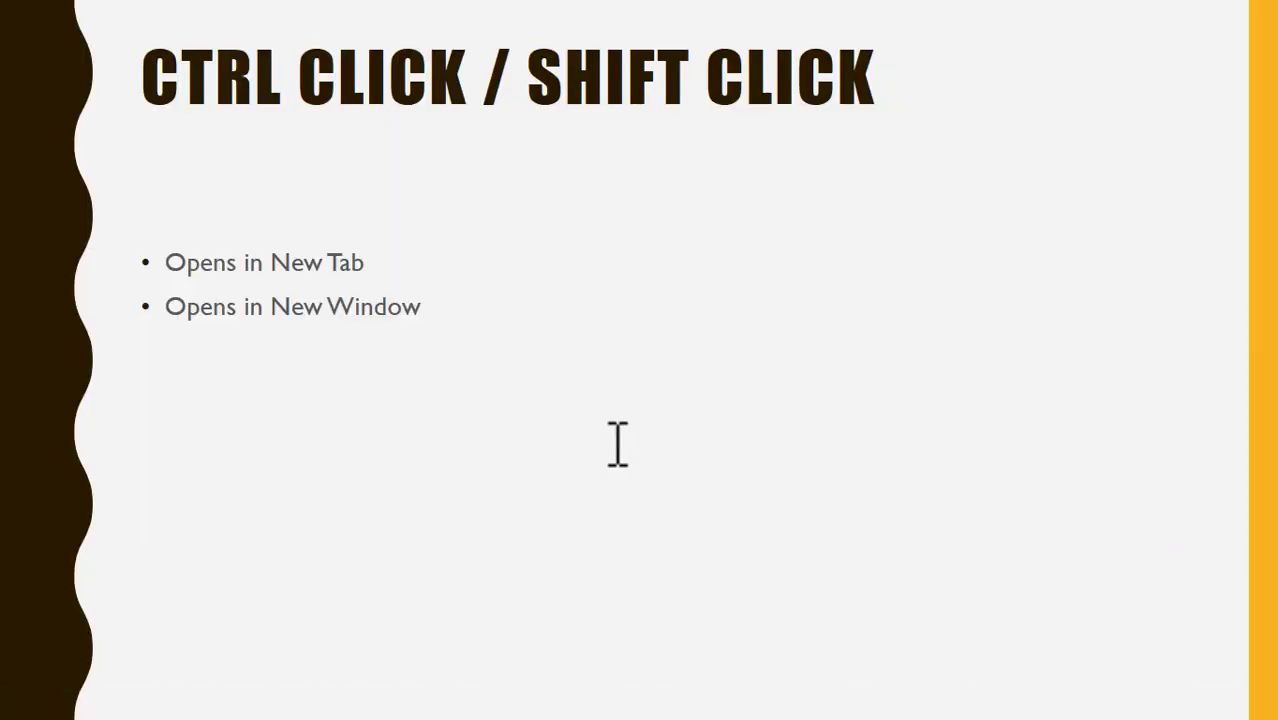
{"action": "left_click", "coordinate": [617, 445]}
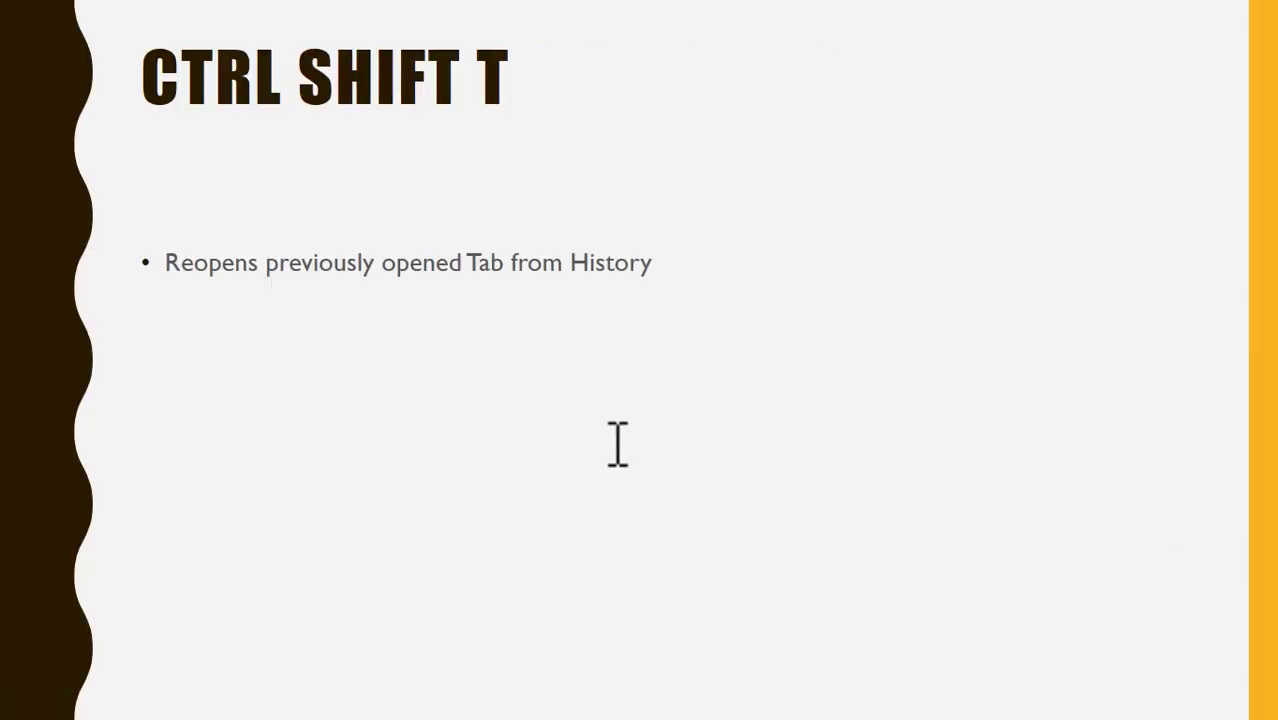
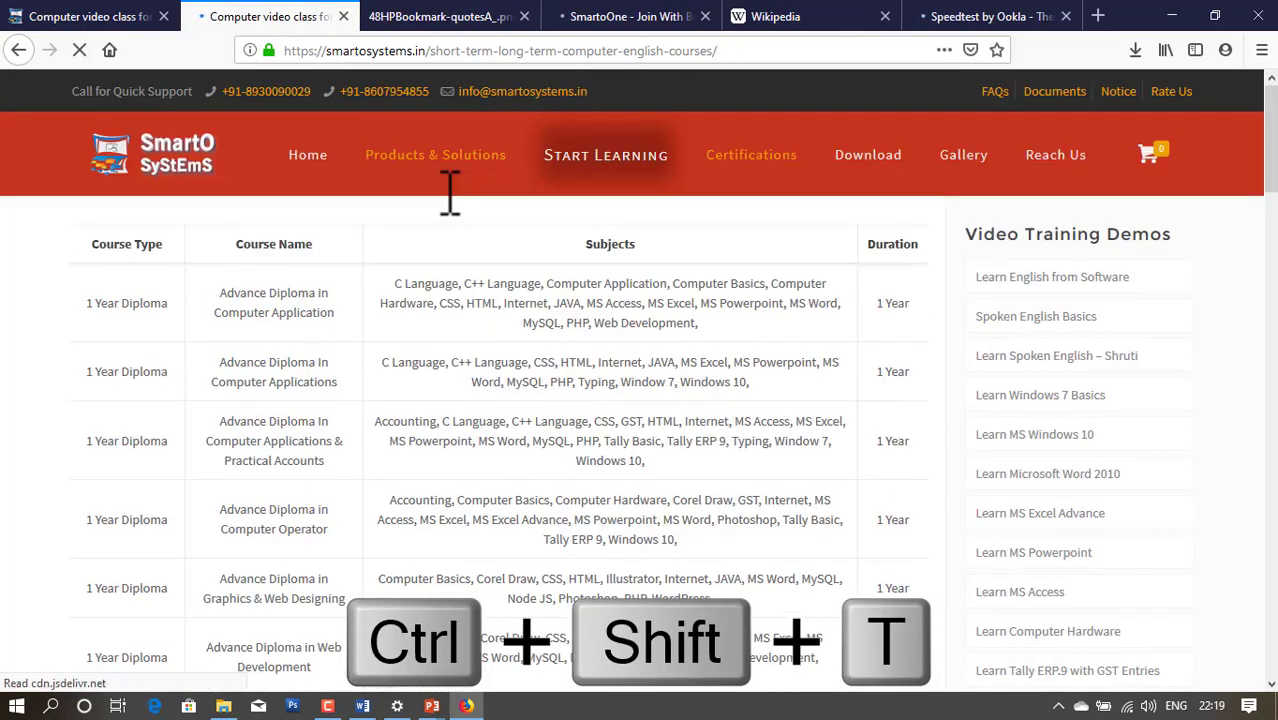
Close the Wikipedia, Speedtest, bookmark image and second SmartO Systems courses tabs in Firefox
{"action": "mouse_move", "coordinate": [450, 192]}
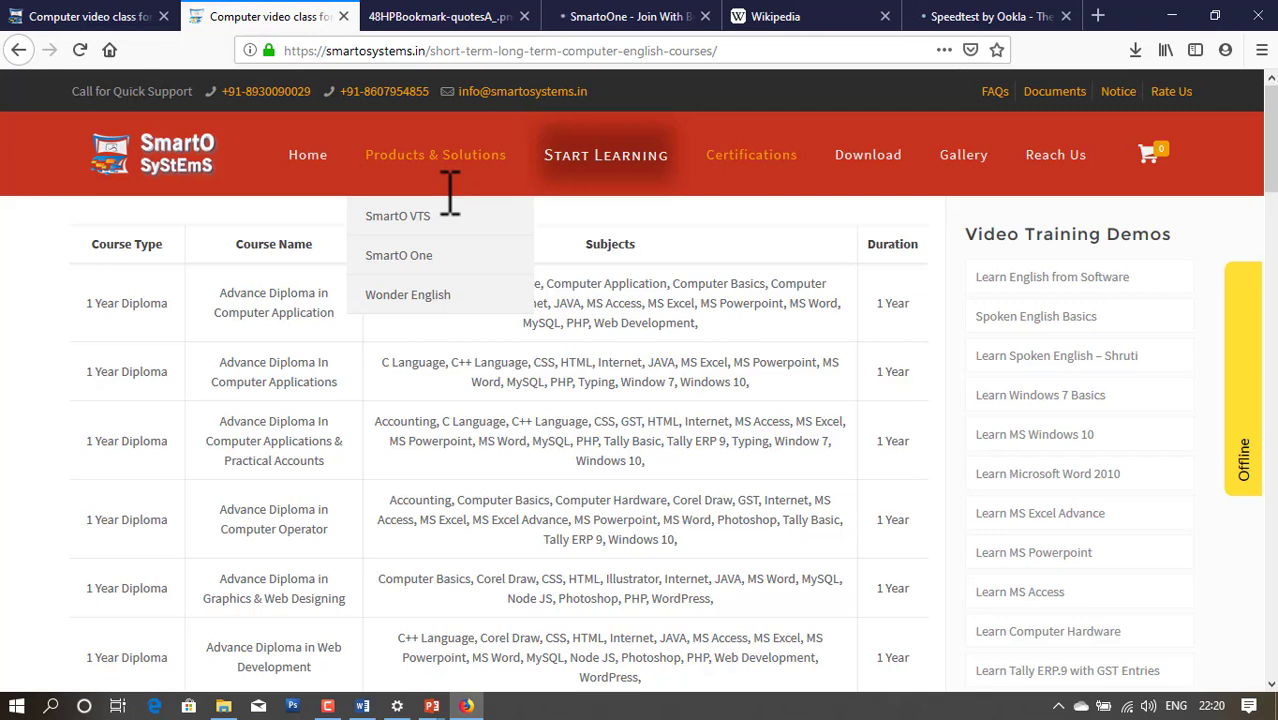
{"action": "left_click", "coordinate": [885, 16]}
{"action": "left_click", "coordinate": [960, 18]}
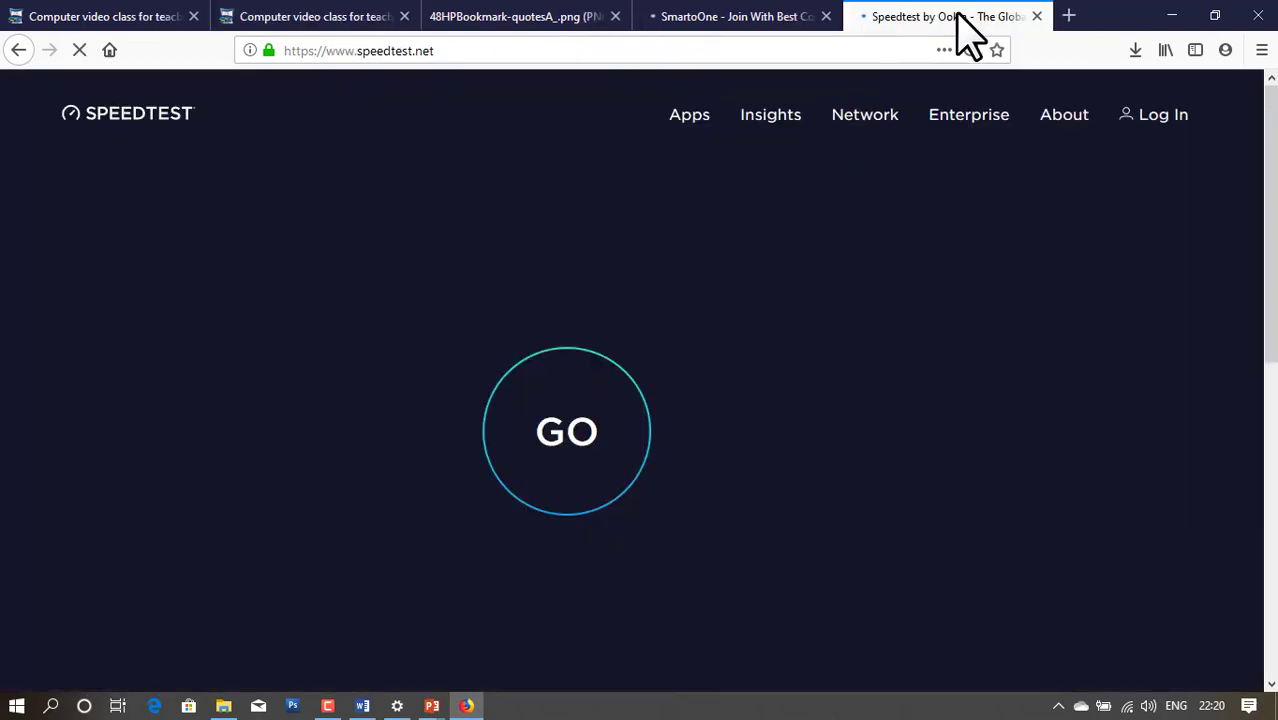
{"action": "left_click", "coordinate": [1036, 17]}
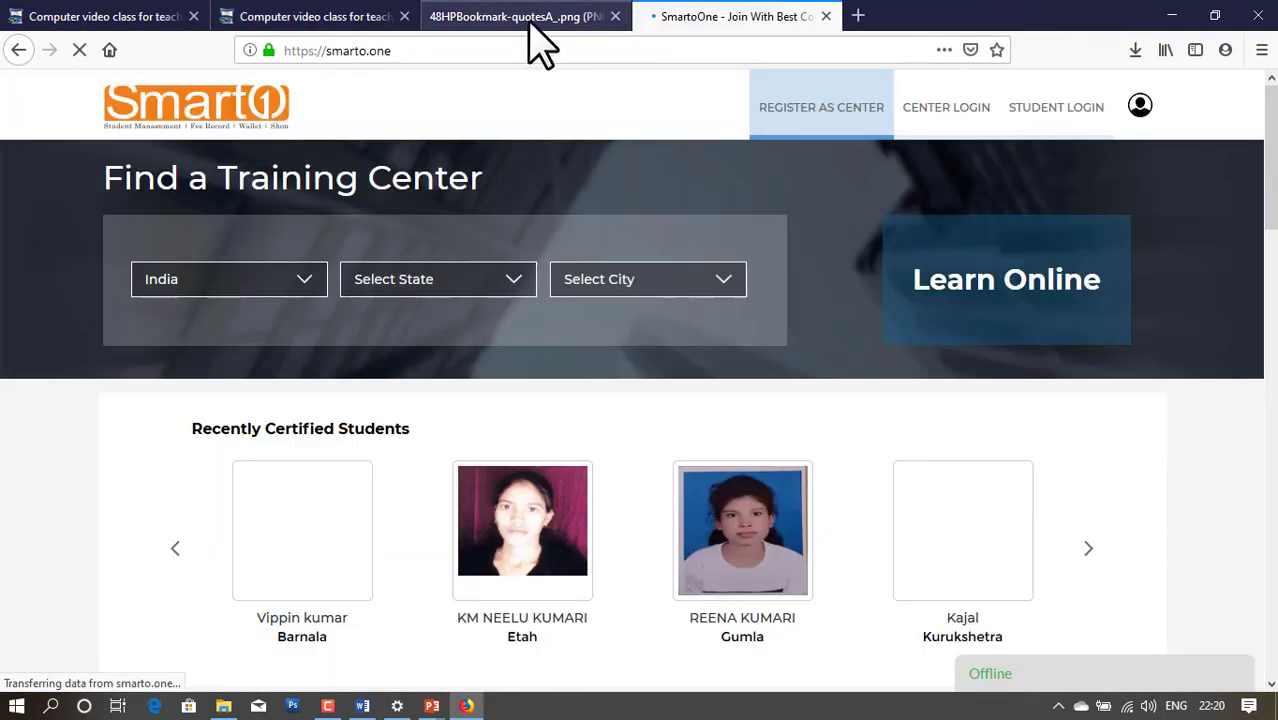
{"action": "left_click", "coordinate": [528, 18]}
{"action": "left_click", "coordinate": [615, 16]}
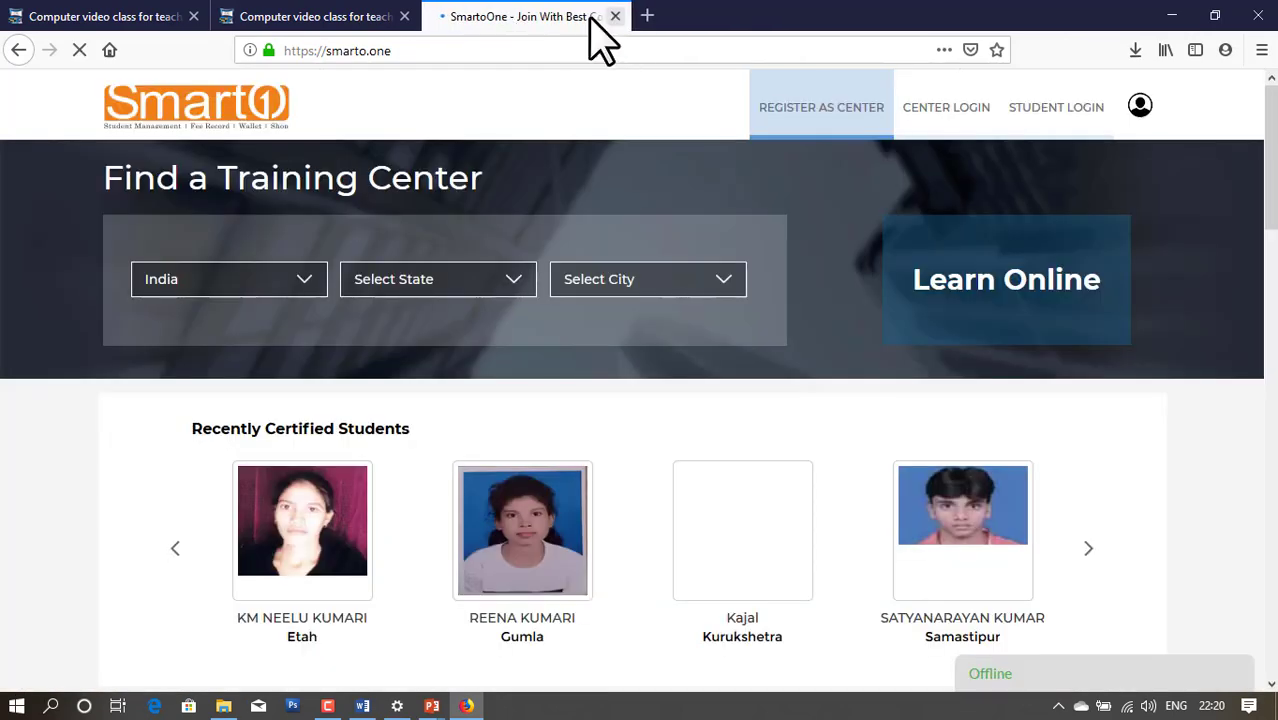
{"action": "left_click", "coordinate": [310, 20]}
{"action": "left_click", "coordinate": [404, 16]}
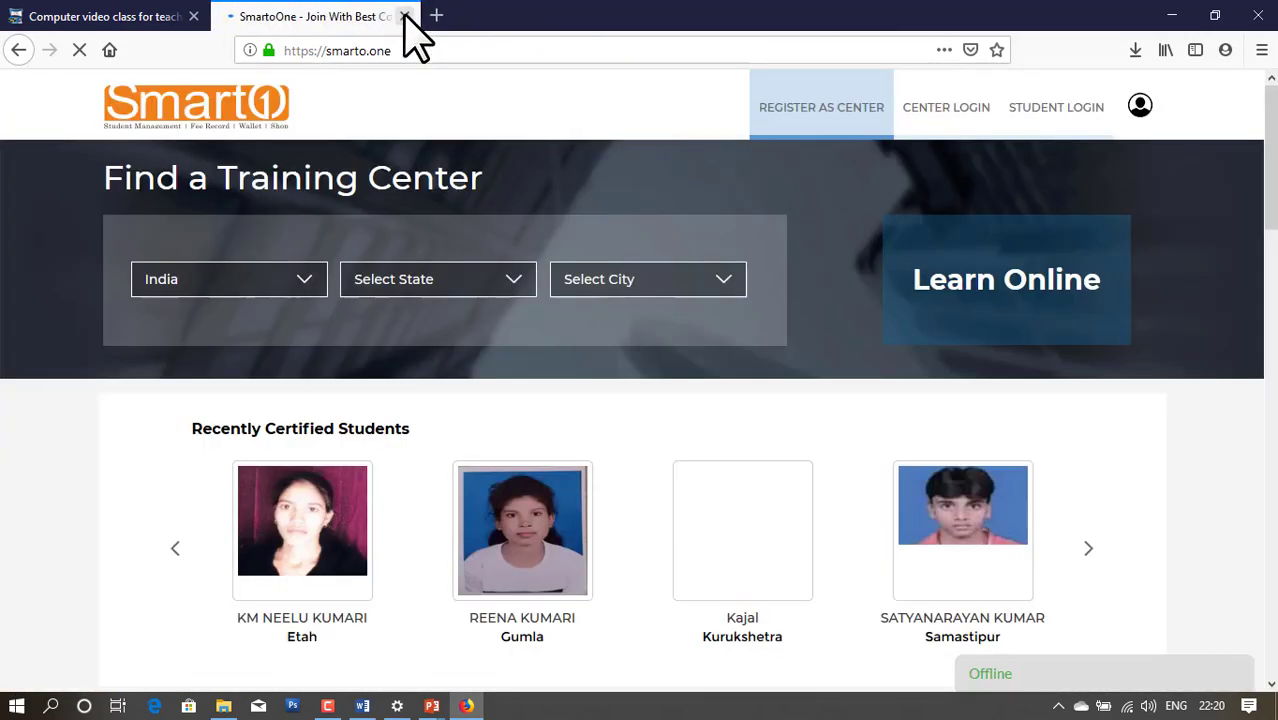
Reopen the recently closed Firefox tabs, including the second SmartO Systems courses tab
{"action": "key", "text": "ctrl+shift+t"}
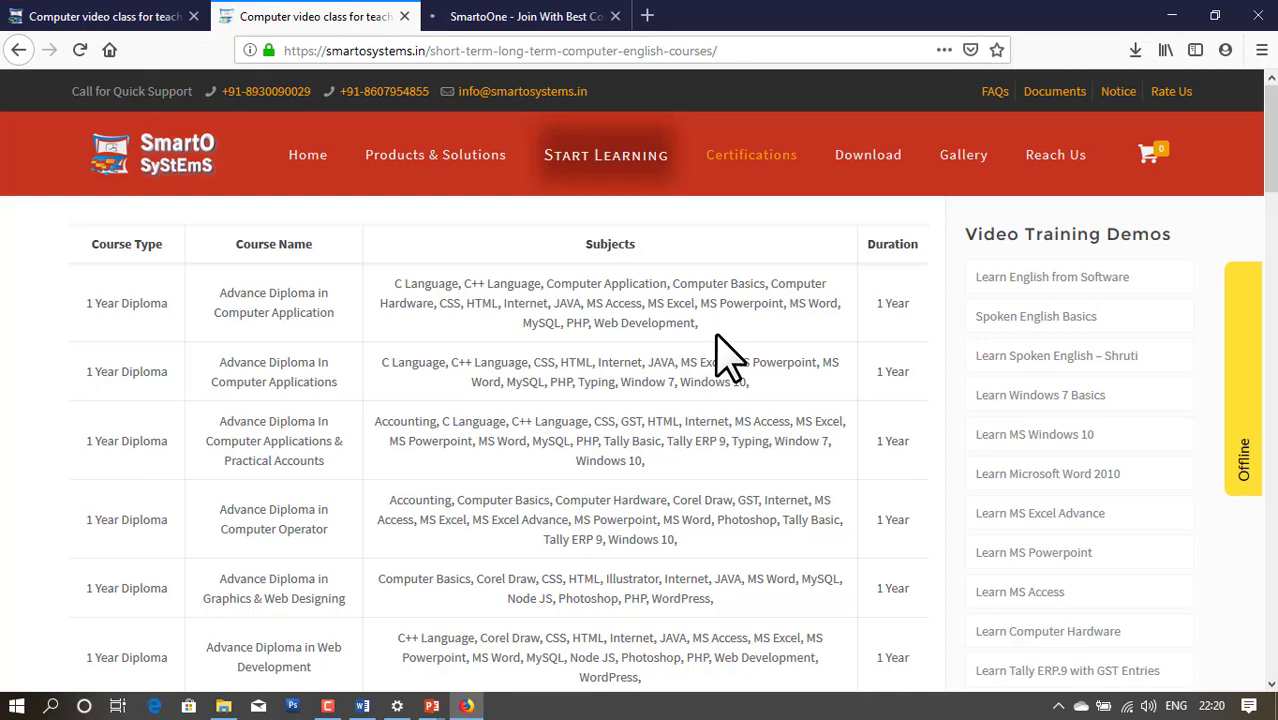
{"action": "key", "text": "ctrl+shift+t"}
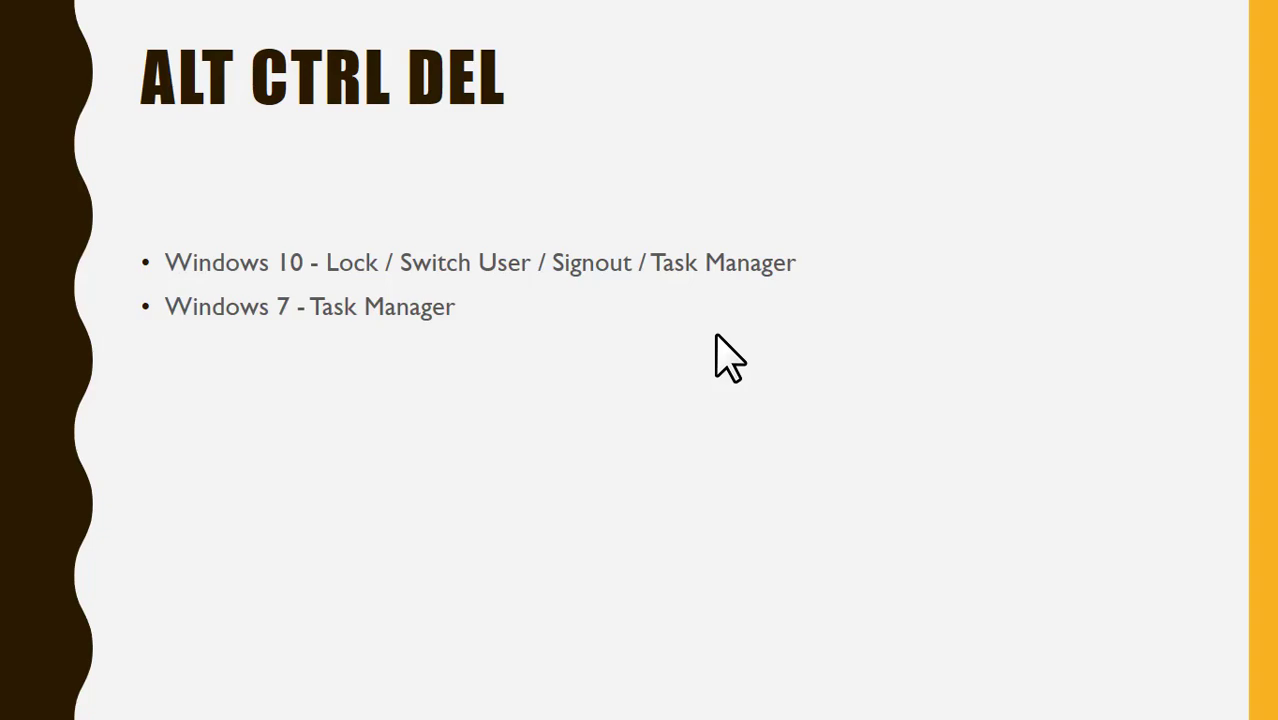
Bring up Task Manager, close it, and advance the slide show to the Ctrl Shift Esc slide
{"action": "key", "text": "ctrl+alt+Delete"}
{"action": "key", "text": "ctrl+shift+Escape"}
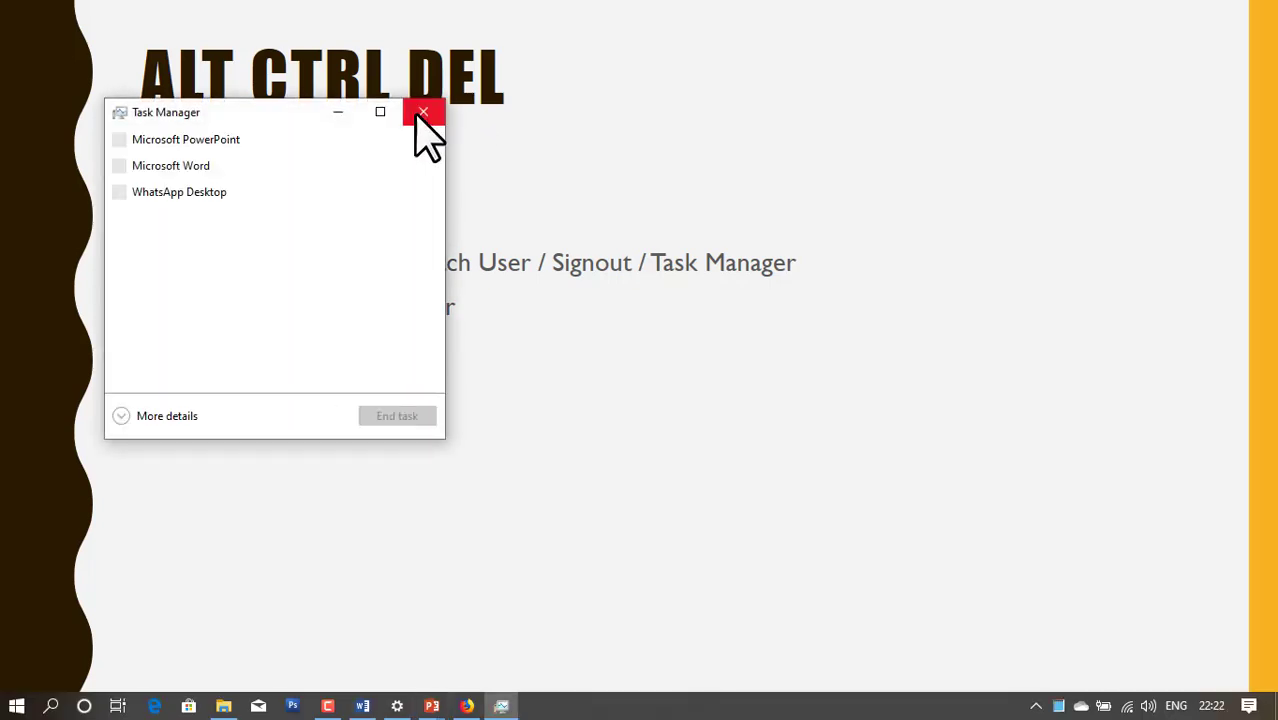
{"action": "left_click", "coordinate": [420, 113]}
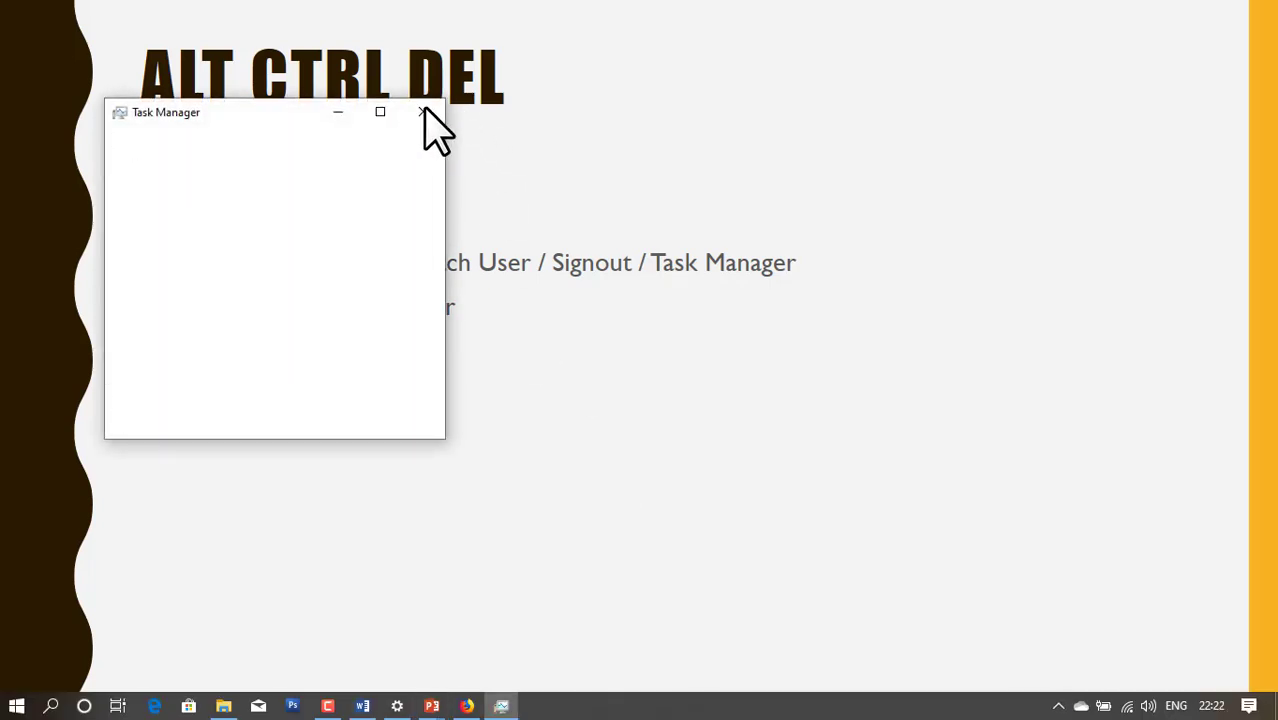
{"action": "left_click", "coordinate": [450, 253]}
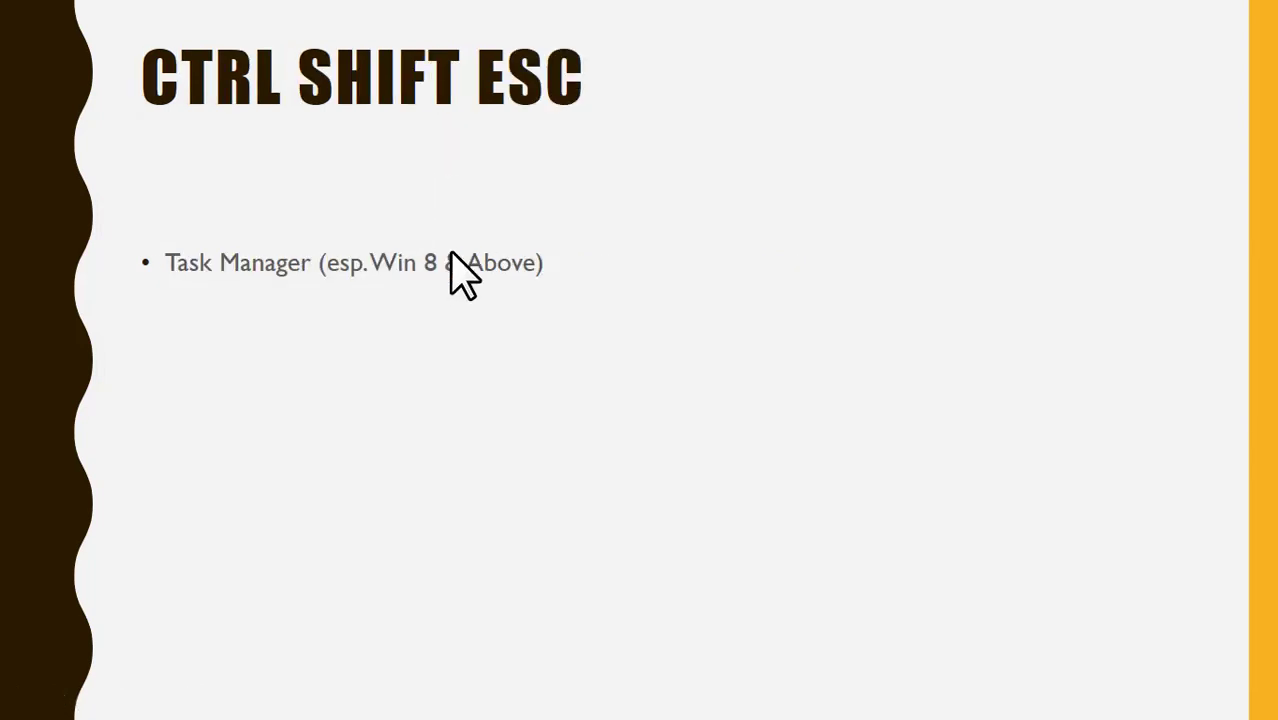
Open Task Manager in its detailed view and look over the CPU performance graphs and the running processes
{"action": "key", "text": "ctrl+shift+Escape"}
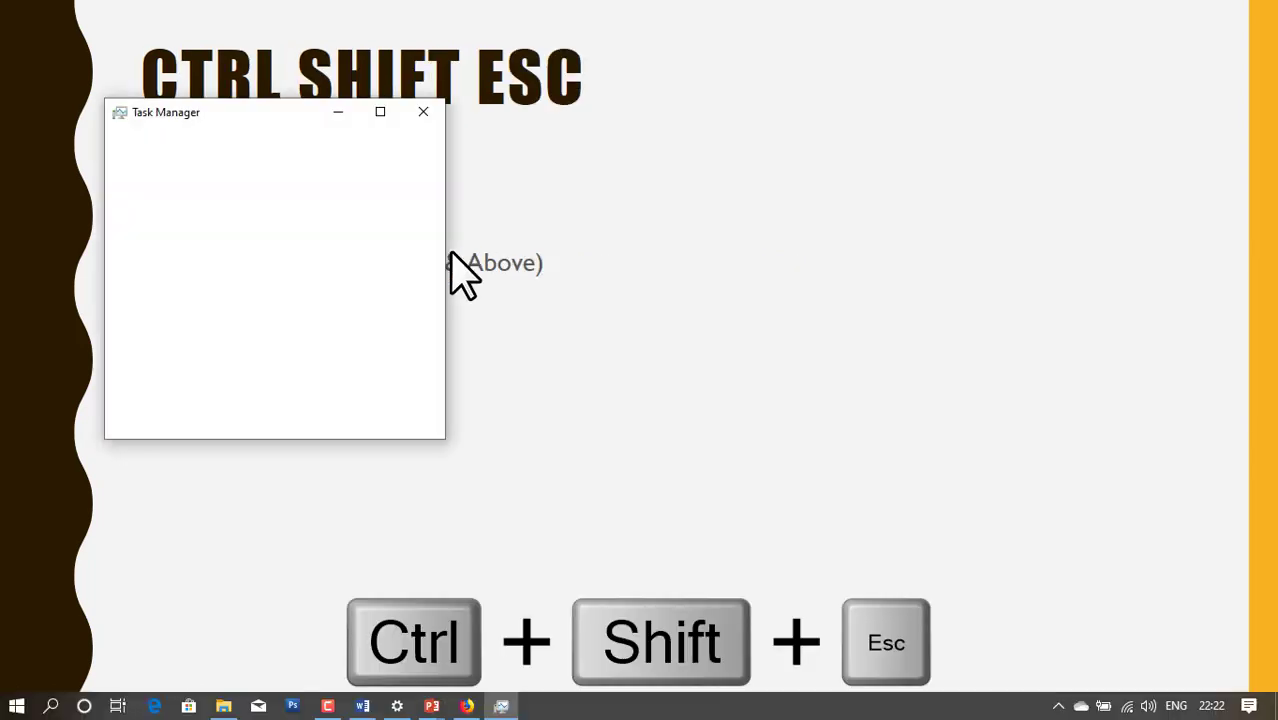
{"action": "left_click", "coordinate": [380, 111]}
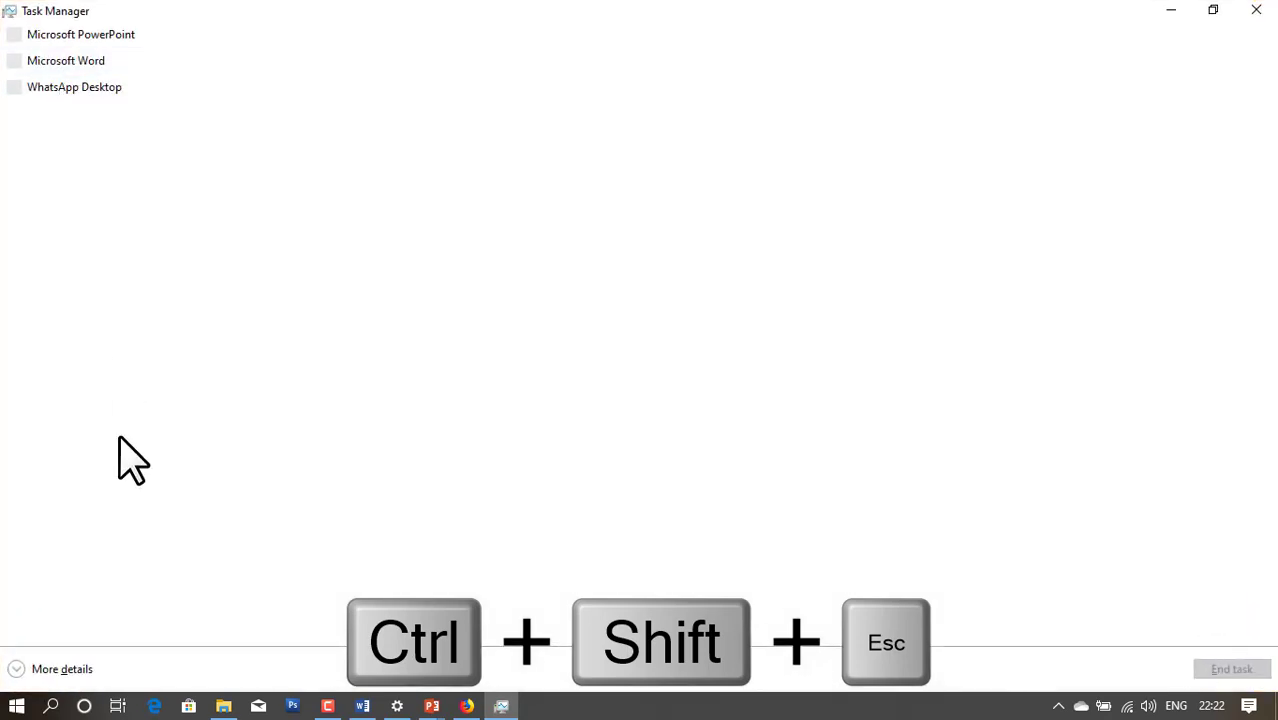
{"action": "left_click", "coordinate": [16, 670]}
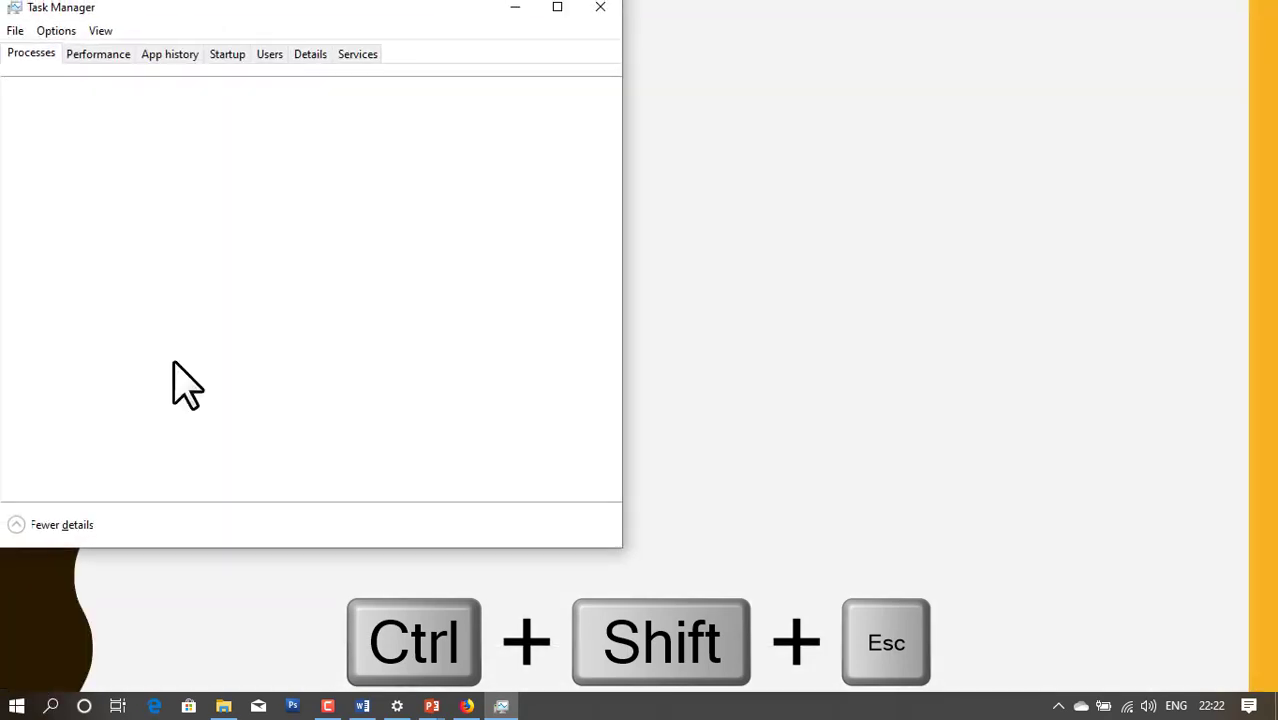
{"action": "left_click", "coordinate": [104, 54]}
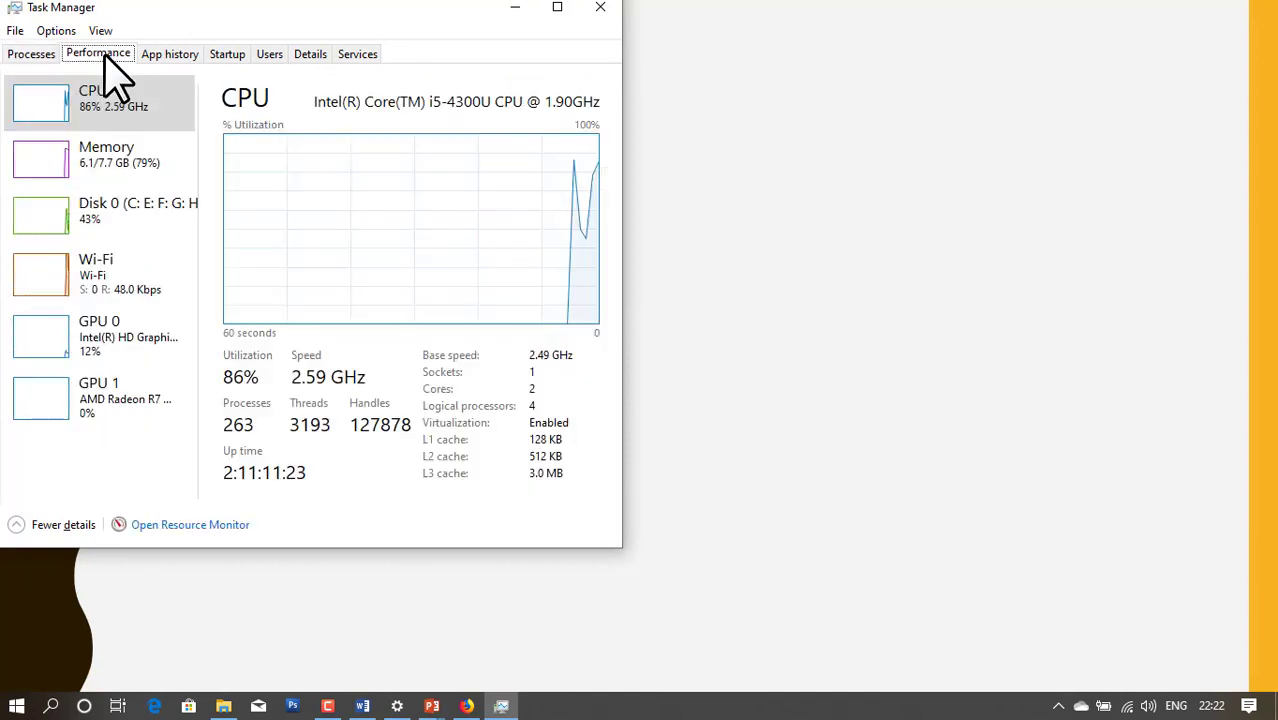
{"action": "left_click", "coordinate": [42, 56]}
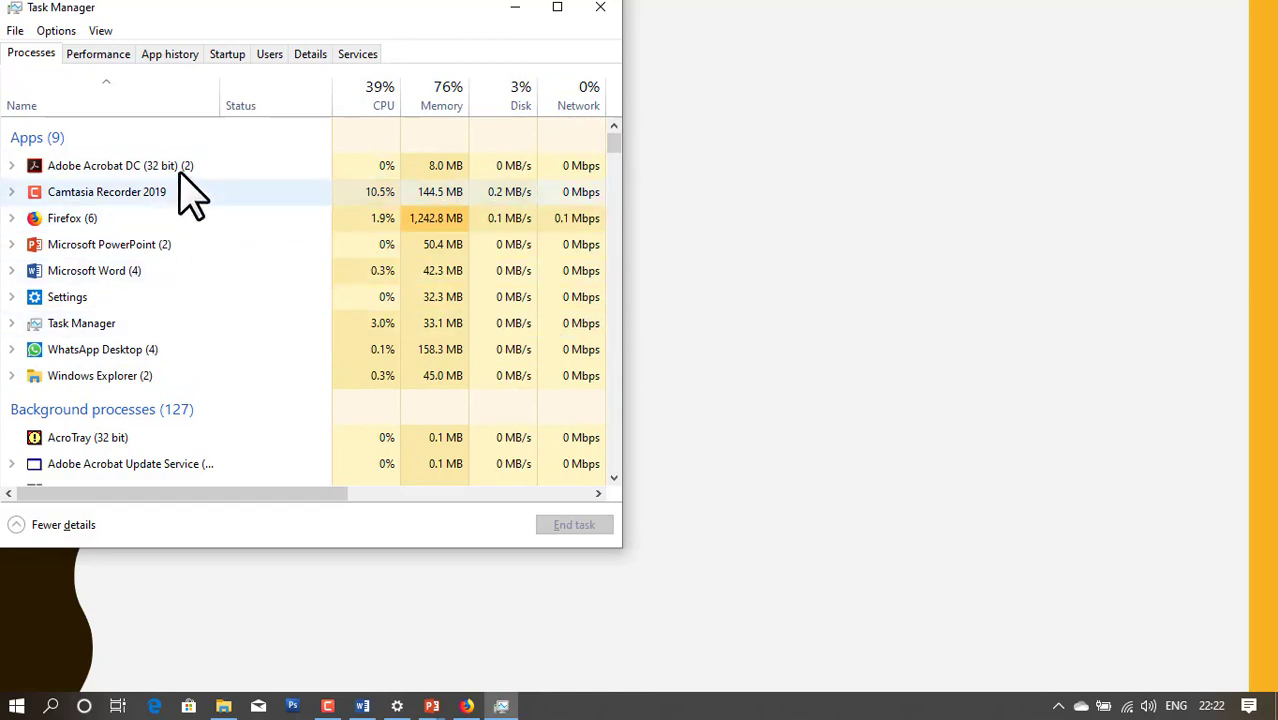
End the Adobe Acrobat DC (32 bit) task among the running apps
{"action": "left_click", "coordinate": [75, 222]}
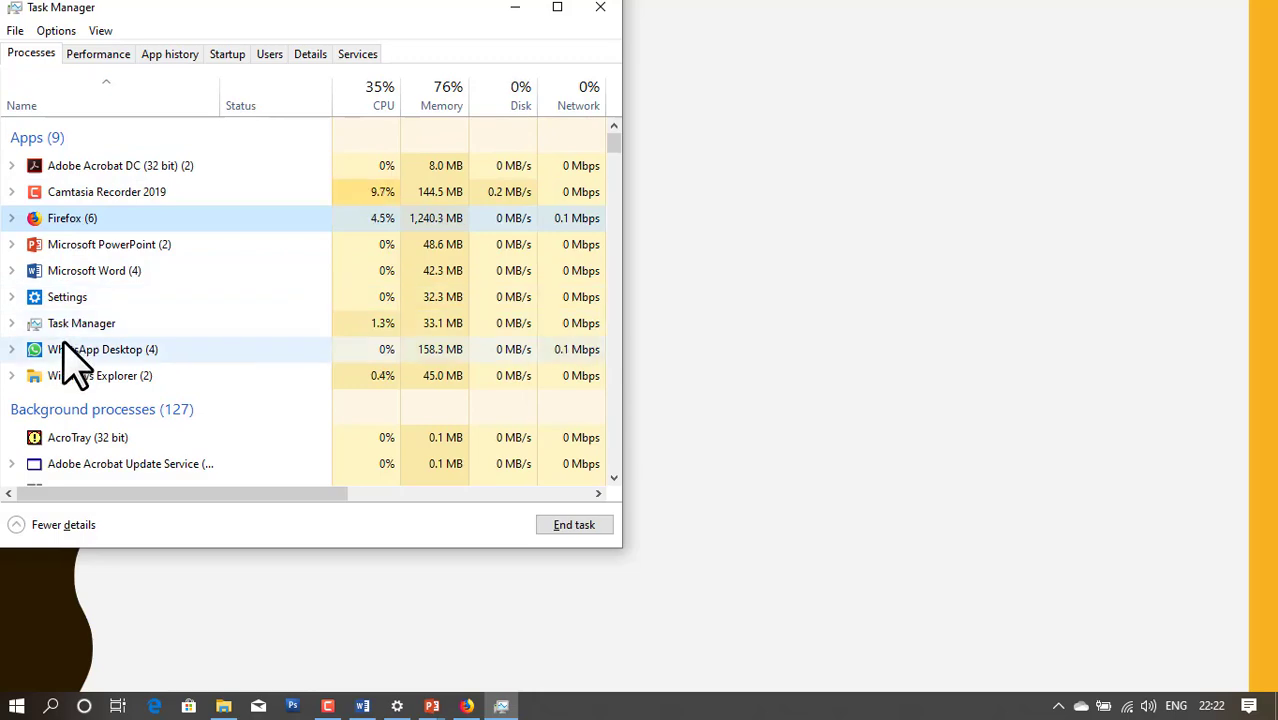
{"action": "scroll", "coordinate": [62, 345], "scroll_direction": "down", "scroll_amount": 3}
{"action": "scroll", "coordinate": [62, 345], "scroll_direction": "up", "scroll_amount": 3}
{"action": "right_click", "coordinate": [143, 167]}
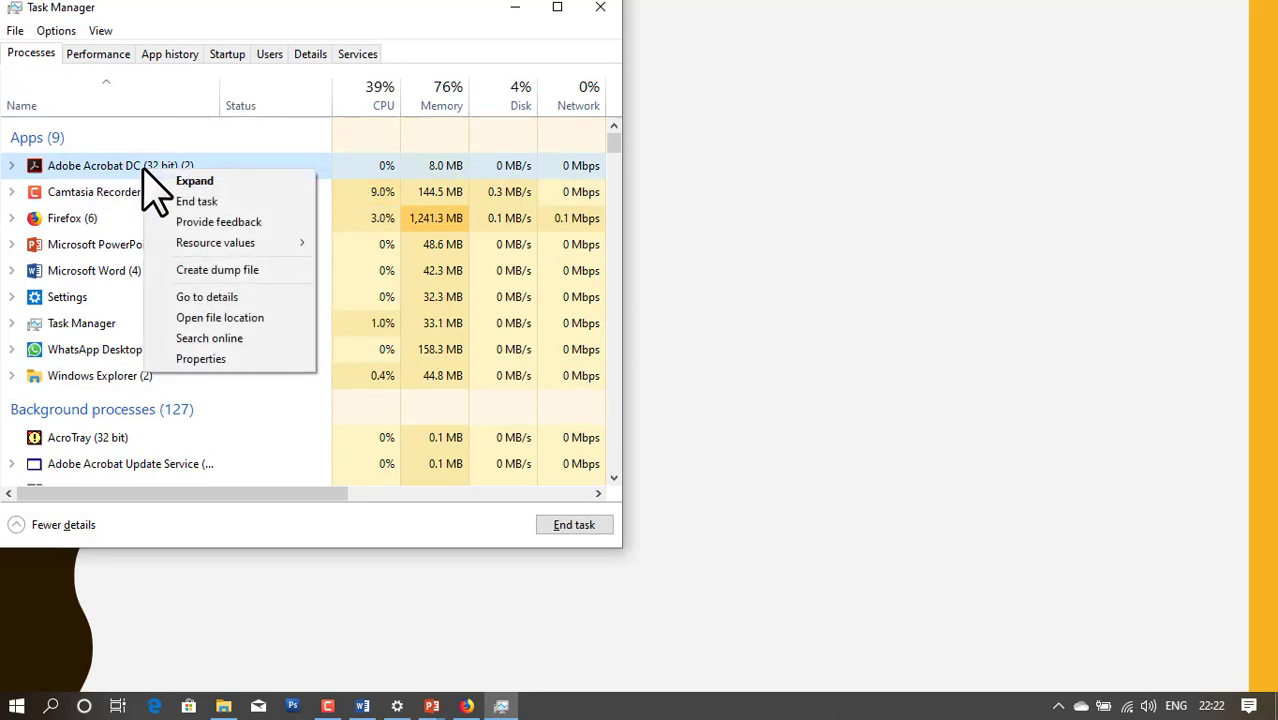
{"action": "left_click", "coordinate": [212, 141]}
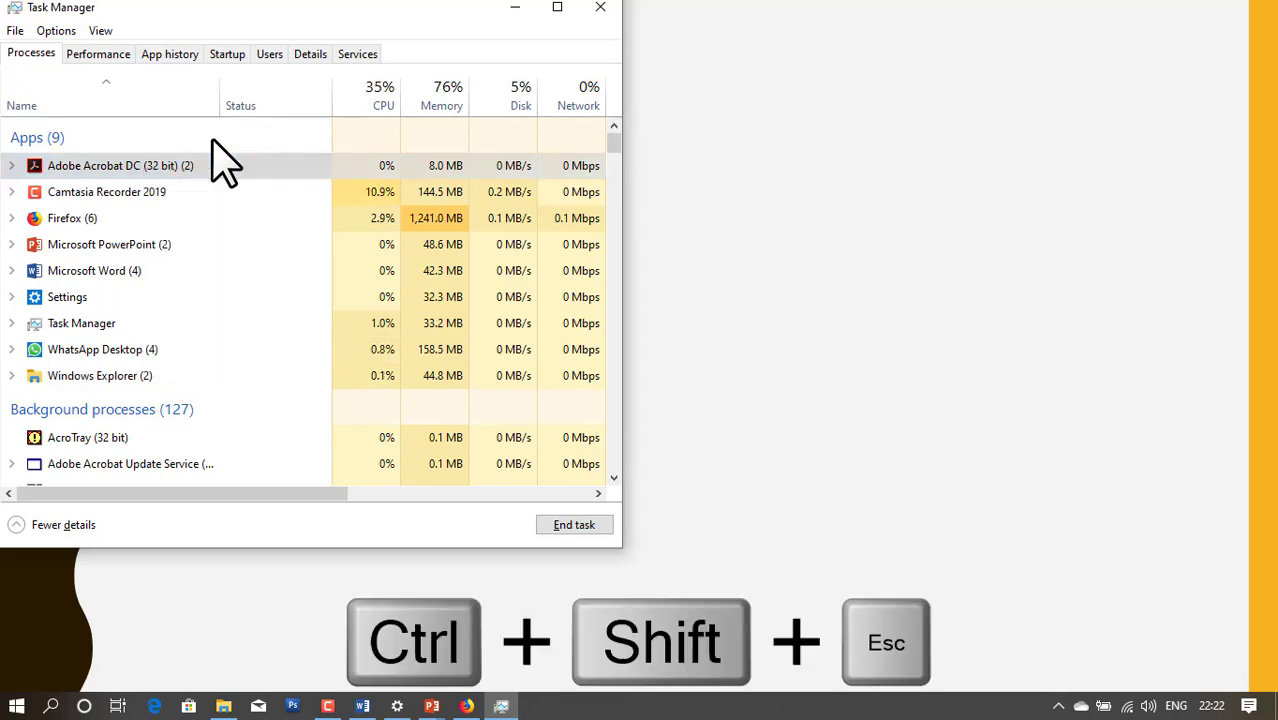
{"action": "right_click", "coordinate": [163, 170]}
{"action": "left_click", "coordinate": [212, 202]}
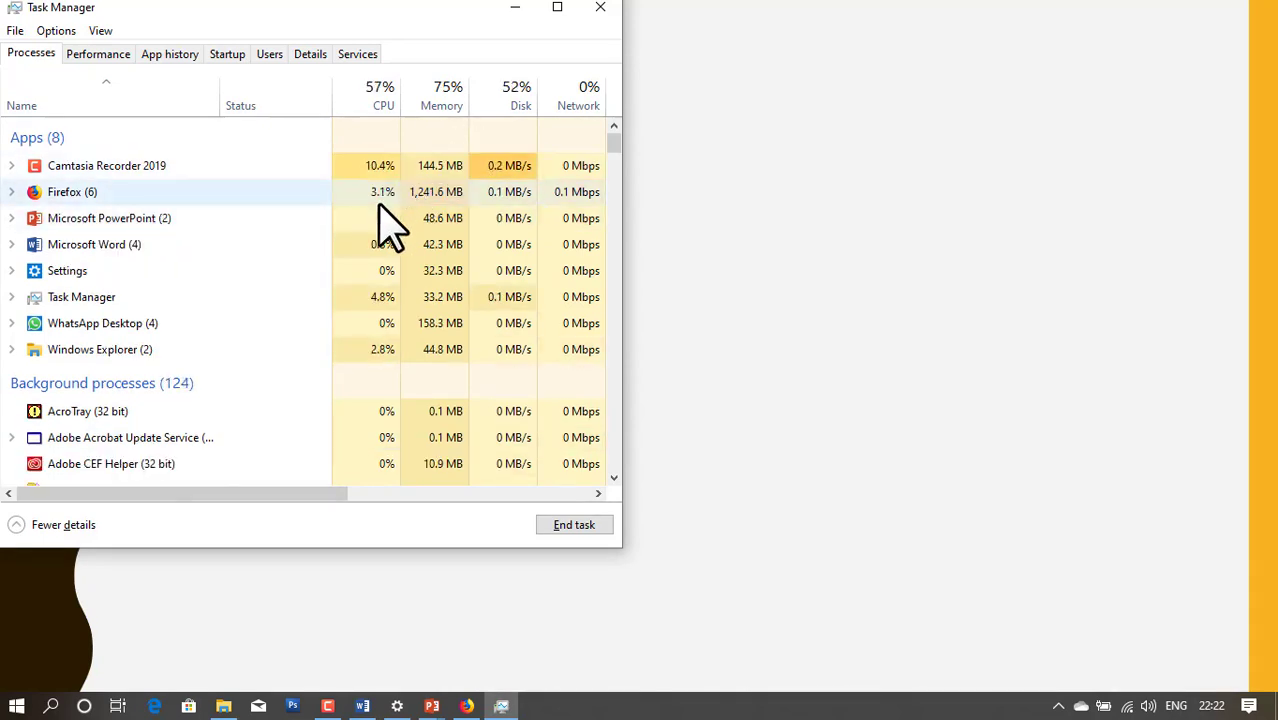
Look through the remaining apps and background processes, and close Task Manager
{"action": "scroll", "coordinate": [382, 214], "scroll_direction": "down", "scroll_amount": 5}
{"action": "scroll", "coordinate": [382, 214], "scroll_direction": "up", "scroll_amount": 5}
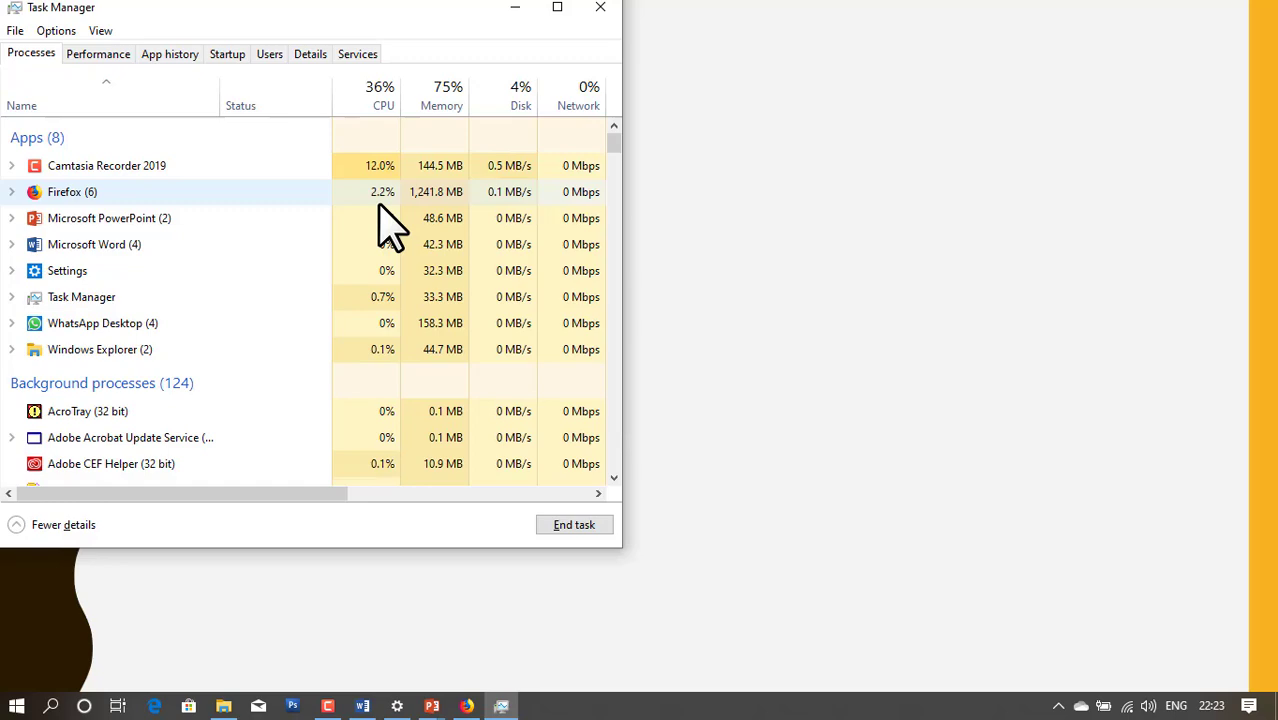
{"action": "scroll", "coordinate": [379, 206], "scroll_direction": "down", "scroll_amount": 4}
{"action": "scroll", "coordinate": [379, 206], "scroll_direction": "up", "scroll_amount": 4}
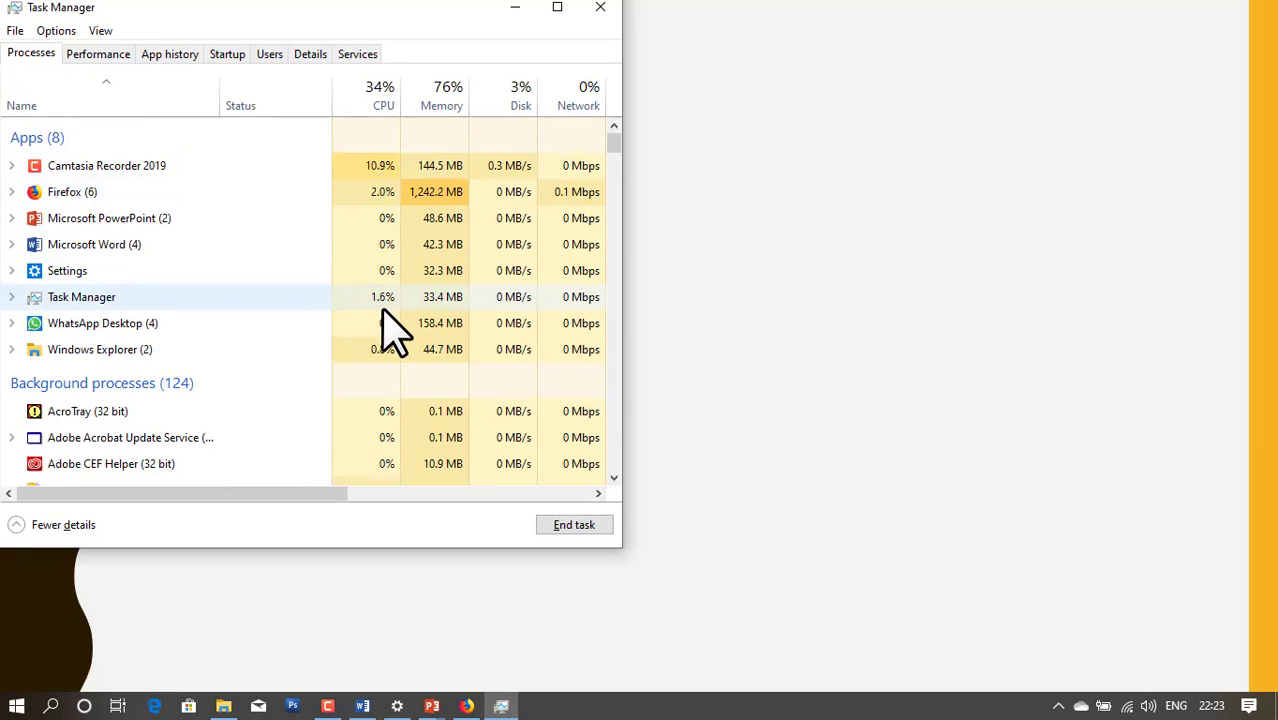
{"action": "left_click", "coordinate": [605, 12]}
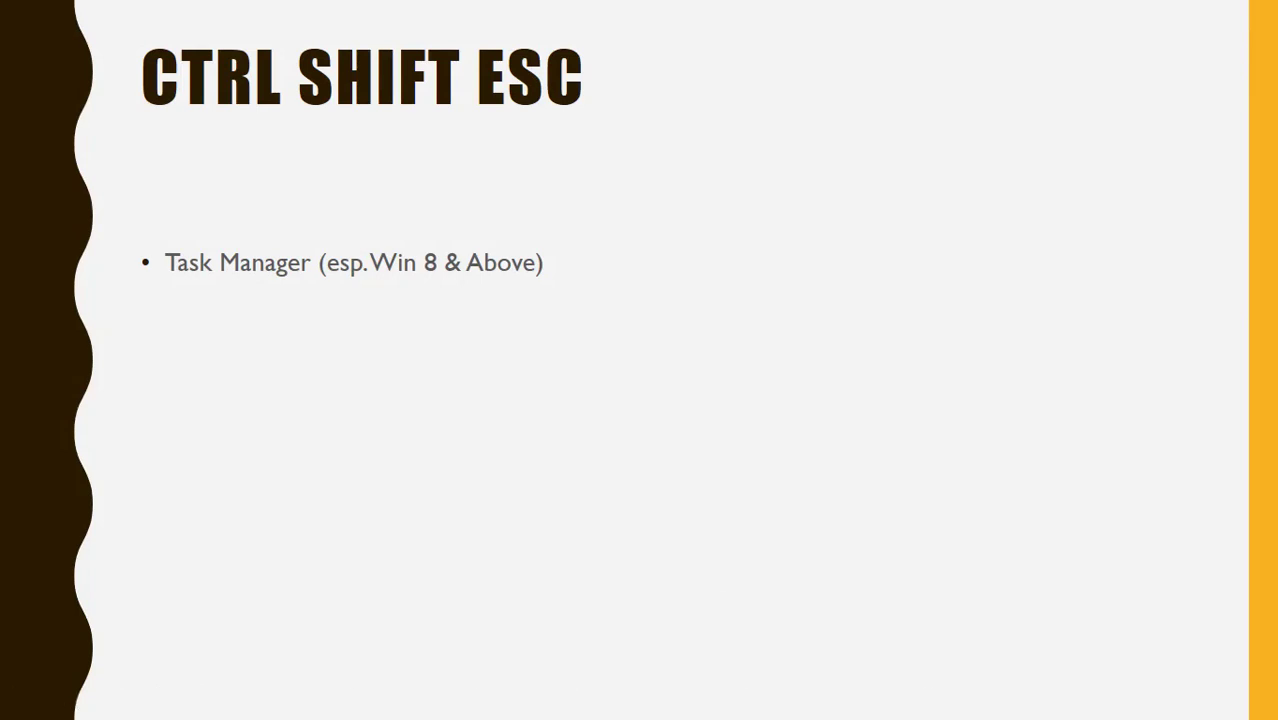
Open Task Manager over the slide, call it up from the taskbar while it is running, and close it
{"action": "key", "text": "ctrl+shift+Escape"}
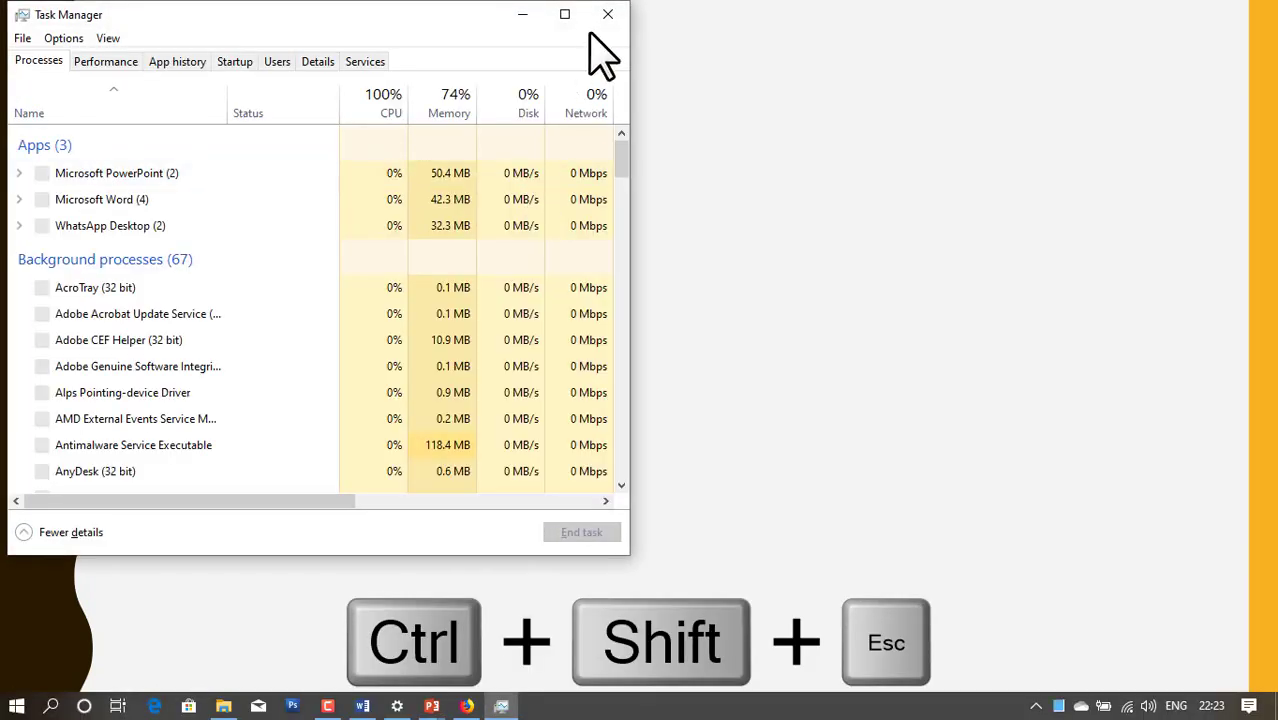
{"action": "right_click", "coordinate": [736, 712]}
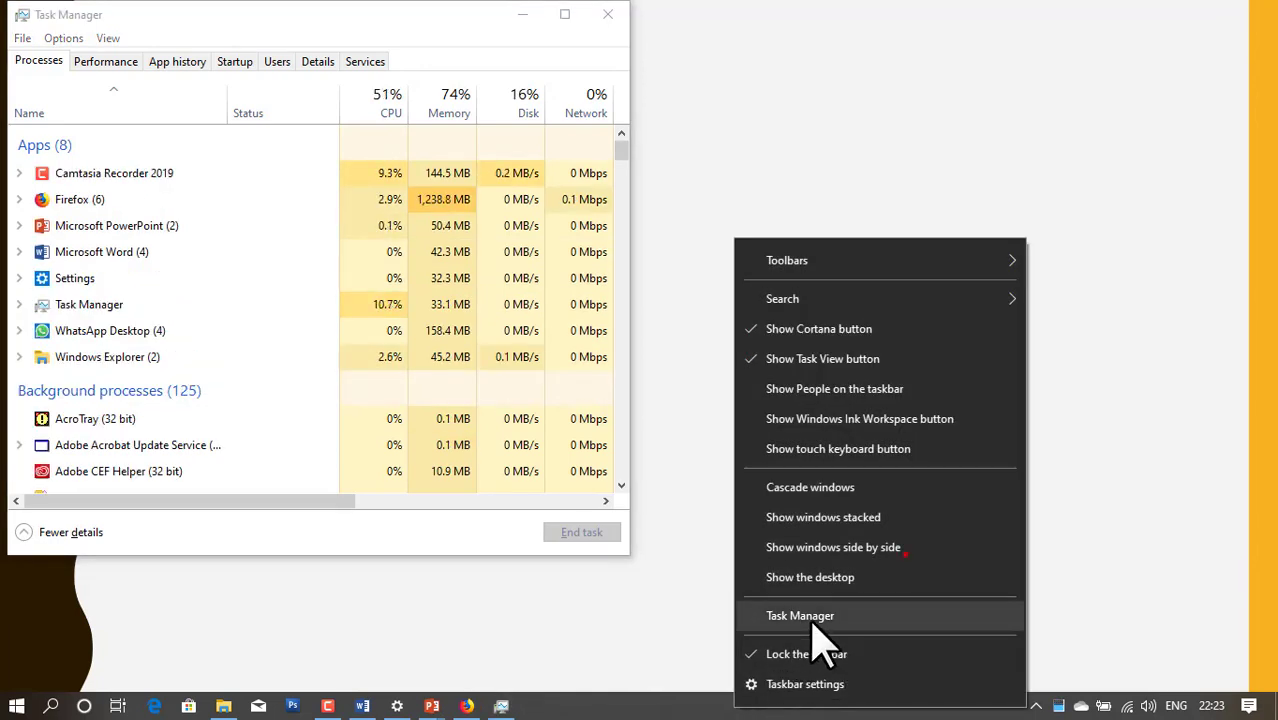
{"action": "left_click", "coordinate": [815, 620]}
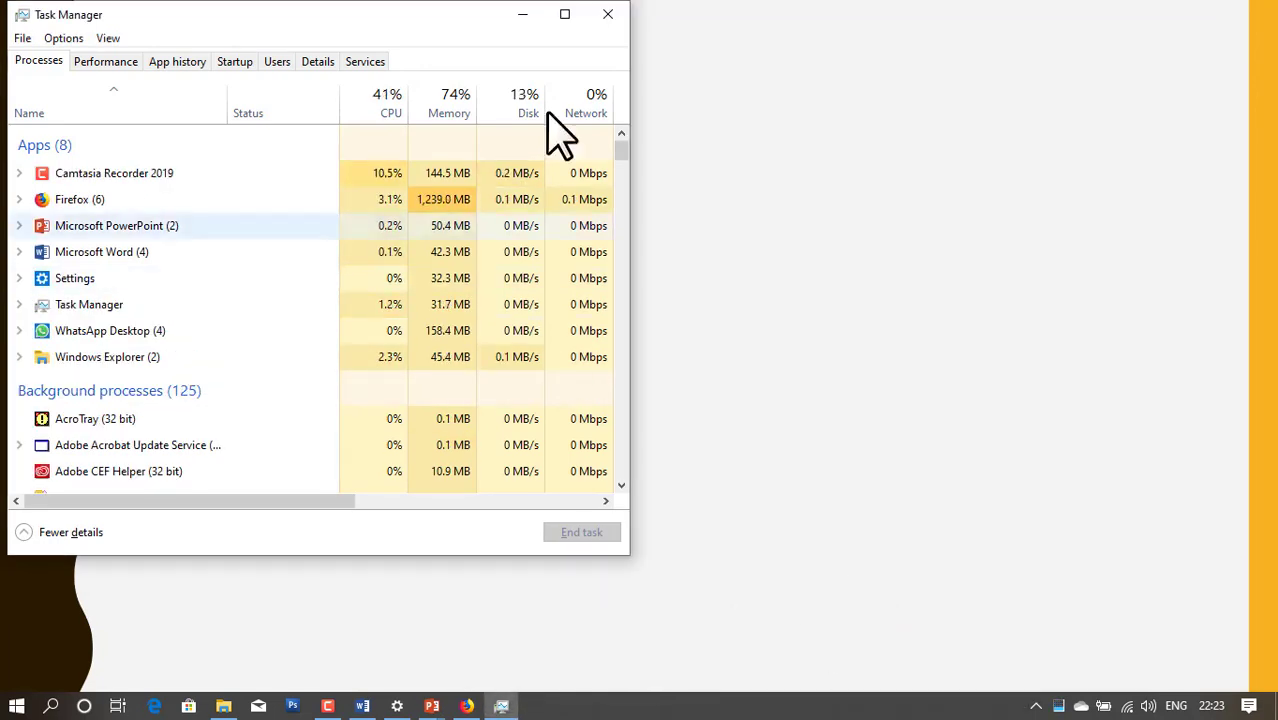
{"action": "left_click", "coordinate": [607, 14]}
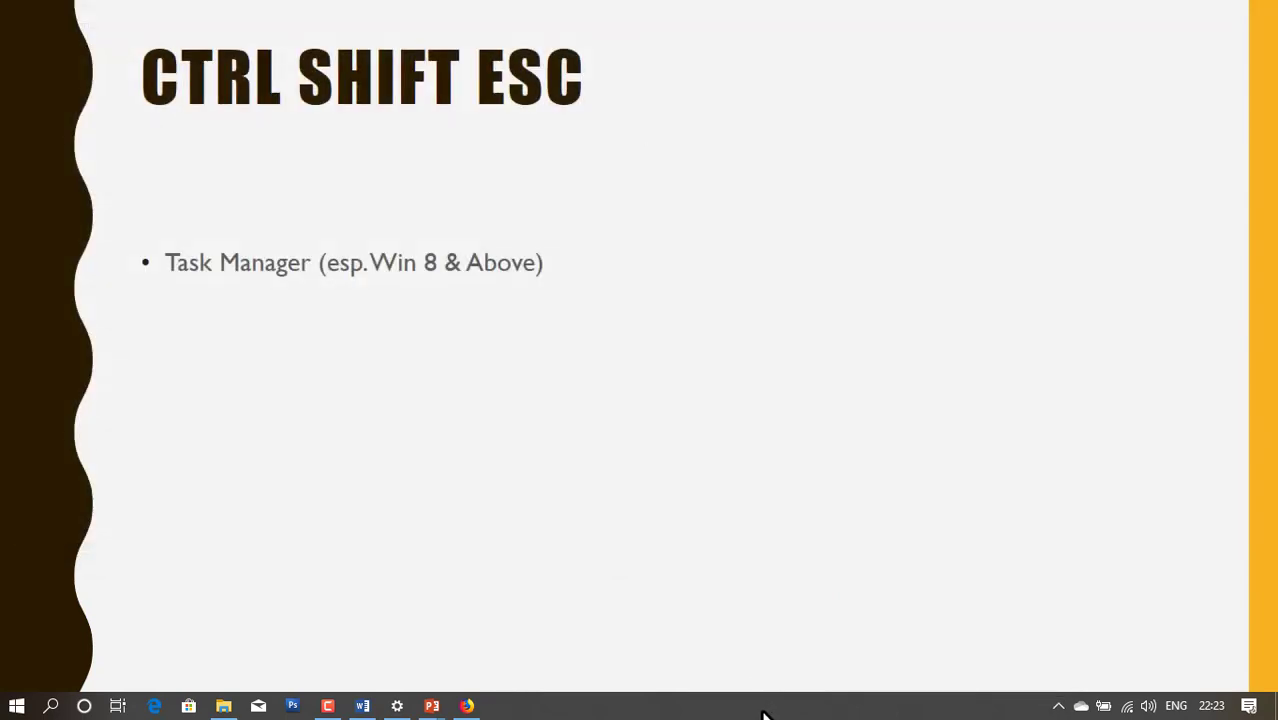
Launch Task Manager directly from the taskbar and close its window
{"action": "right_click", "coordinate": [762, 712]}
{"action": "left_click", "coordinate": [862, 620]}
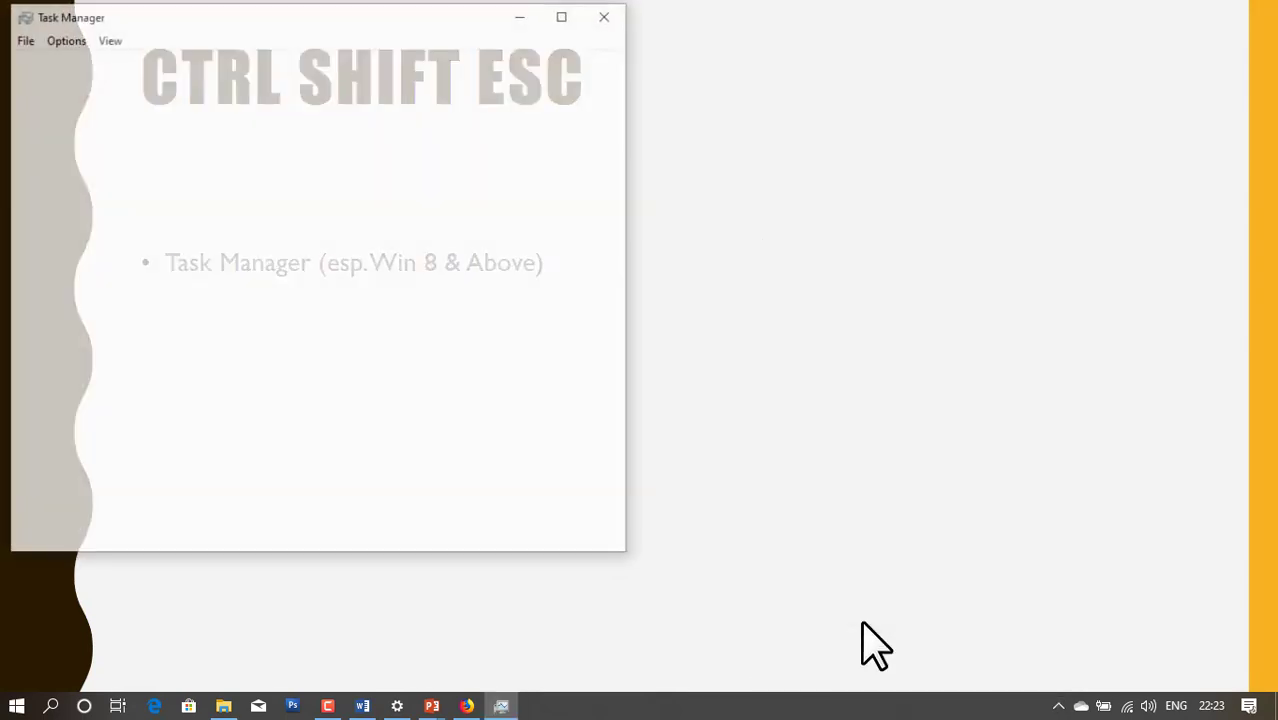
{"action": "left_click", "coordinate": [603, 20]}
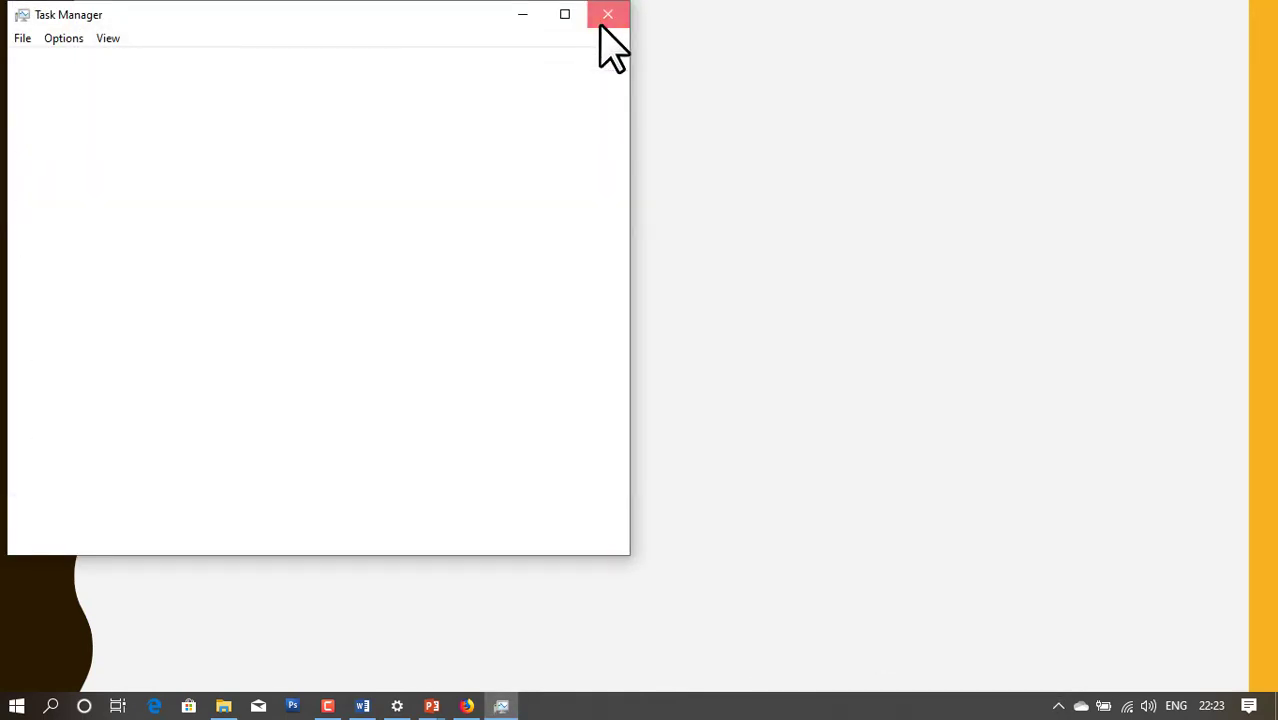